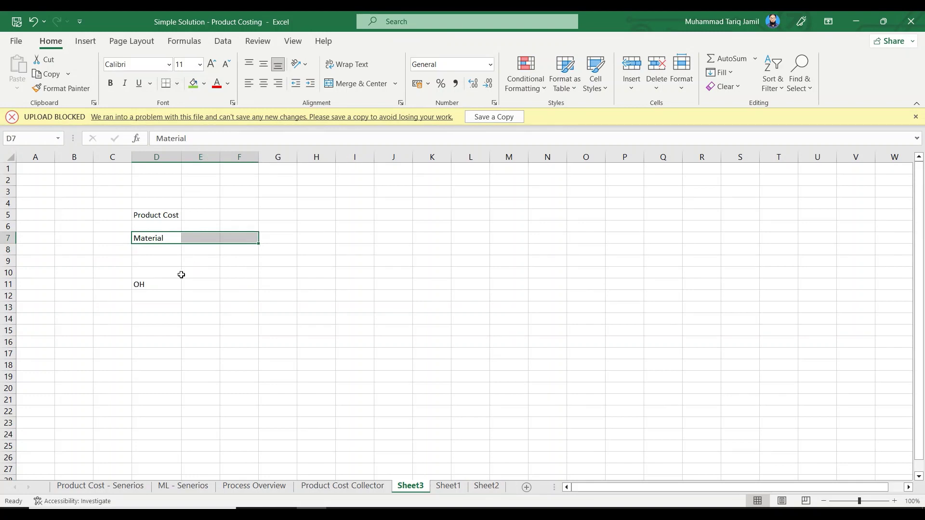
# Copy the Activity Type, Costing Sheet and Template Allocation labels from the Product Cost Collector sheet to D12:D14 on Sheet3, and widen column D
pyautogui.click(169, 291)
pyautogui.click(169, 284)
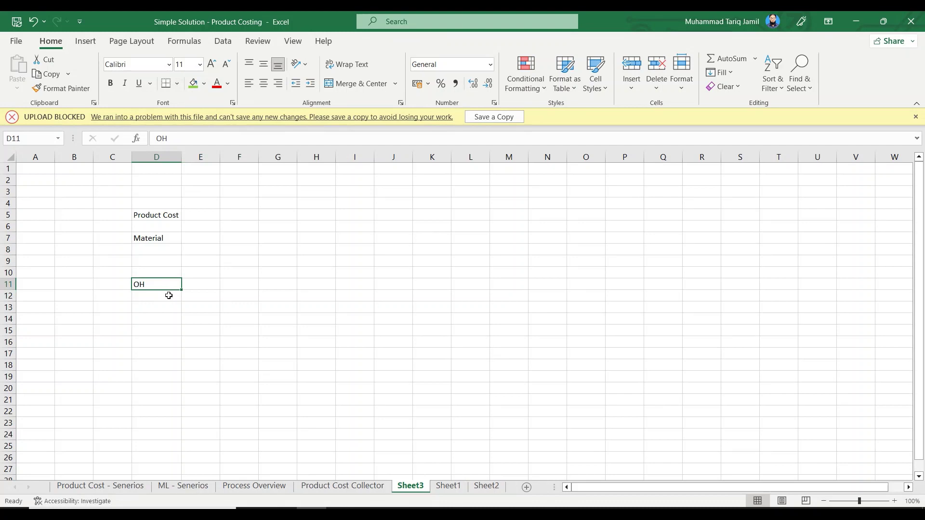
pyautogui.click(169, 295)
pyautogui.click(342, 485)
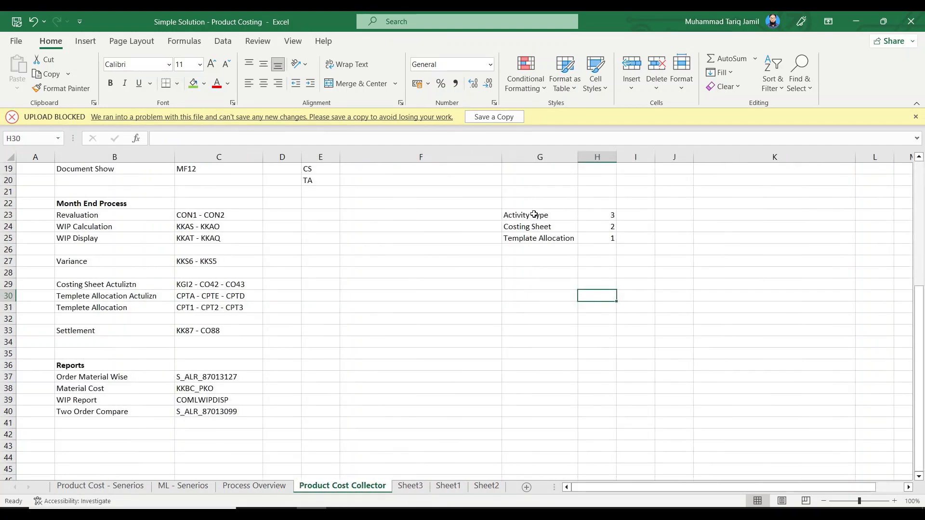
pyautogui.moveTo(534, 215); pyautogui.dragTo(570, 236)
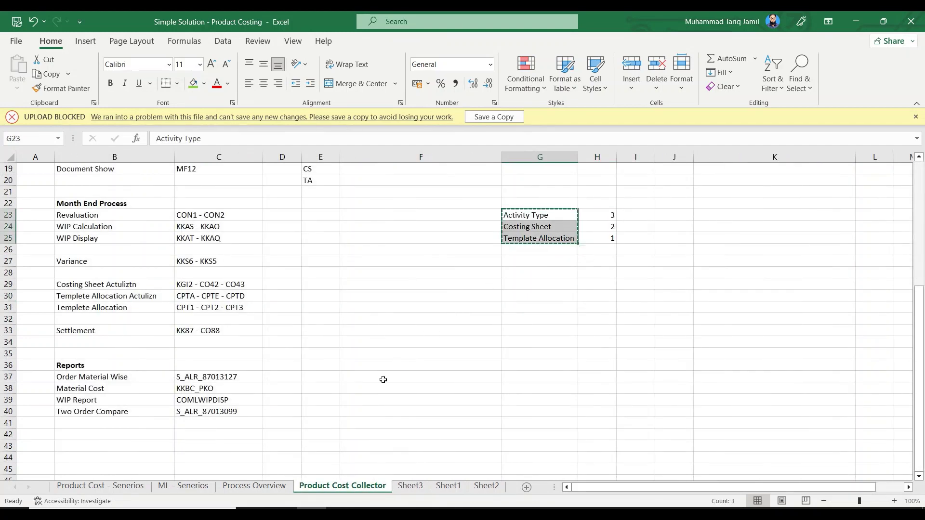
pyautogui.hotkey('ctrl', 'c')
pyautogui.click(486, 485)
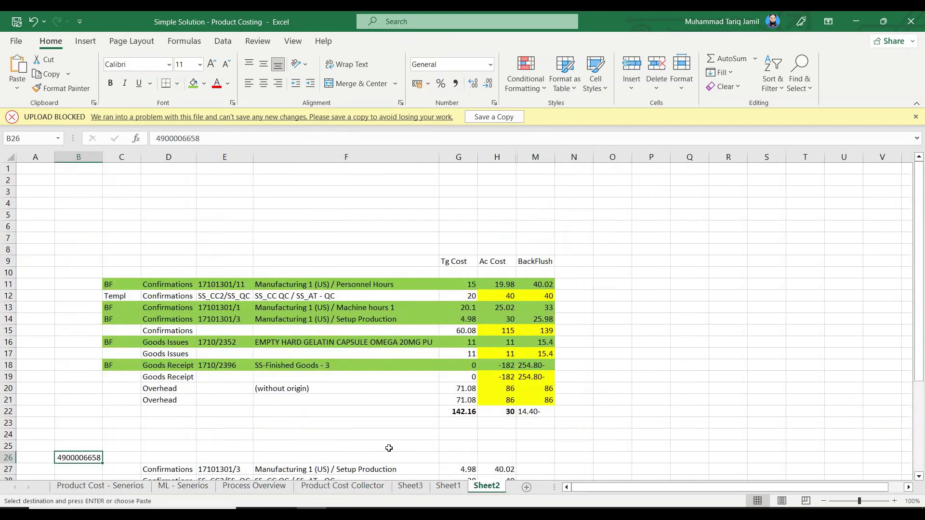
pyautogui.click(448, 485)
pyautogui.click(410, 485)
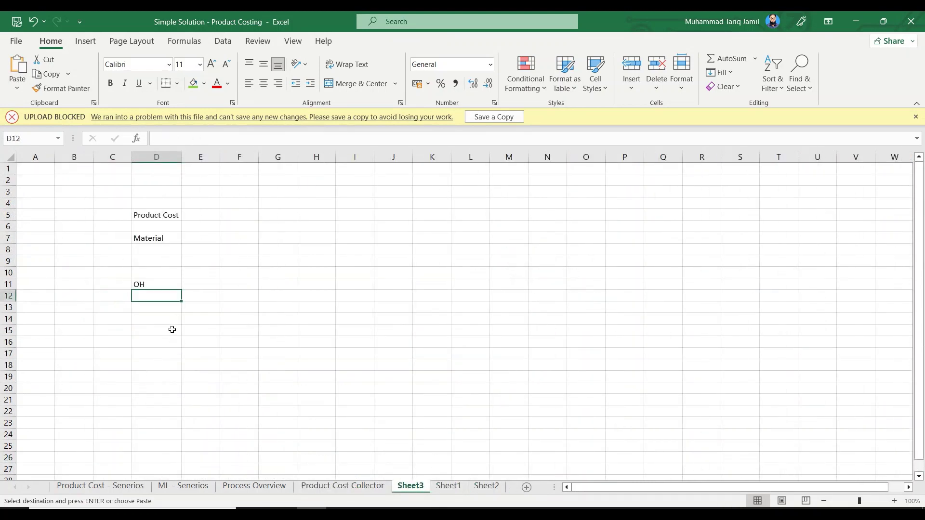
pyautogui.hotkey('ctrl', 'v')
pyautogui.moveTo(186, 154); pyautogui.dragTo(207, 154)
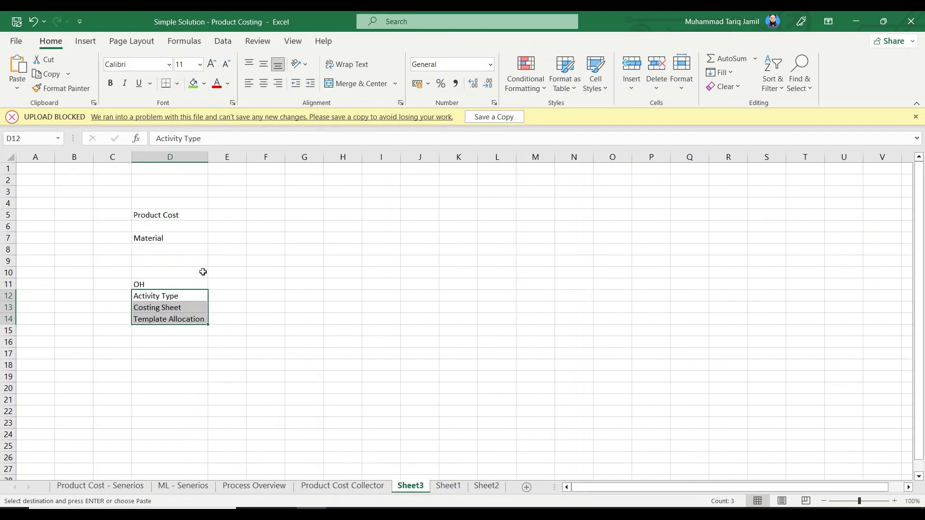
# Insert a blank row between OH and Activity Type, and widen column D further
pyautogui.click(8, 295)
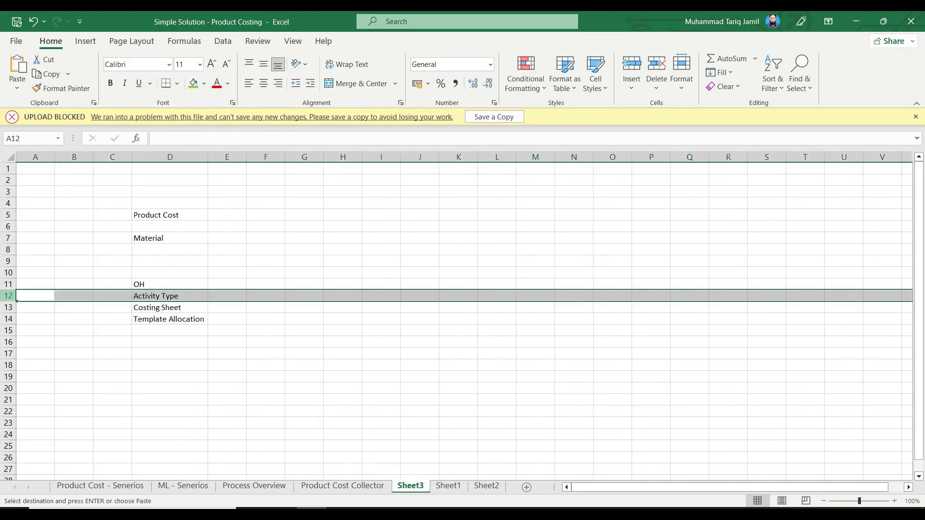
pyautogui.hotkey('ctrl', 'shift', '=')
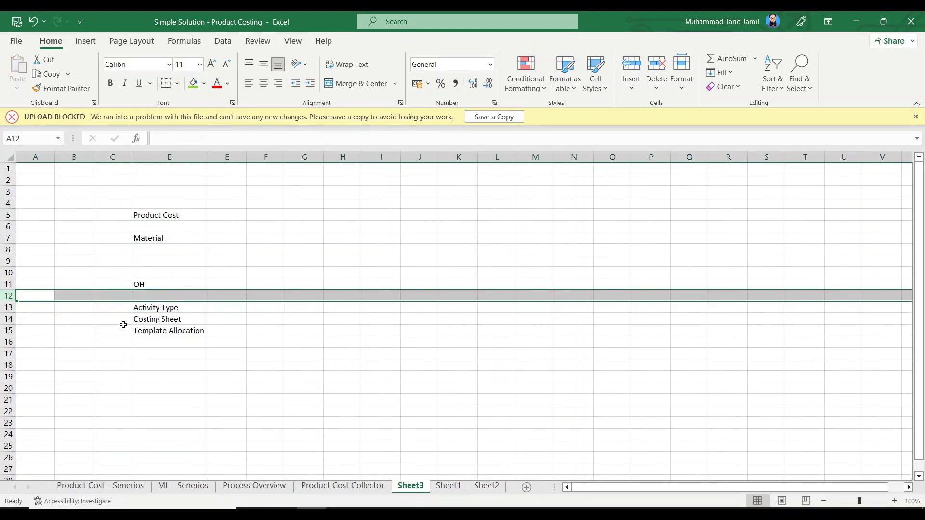
pyautogui.click(155, 307)
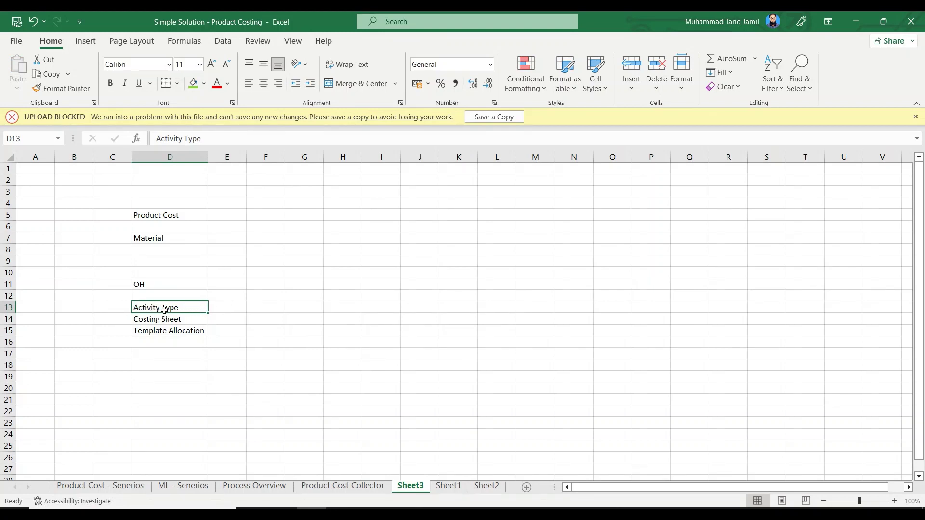
pyautogui.moveTo(208, 159); pyautogui.dragTo(229, 160)
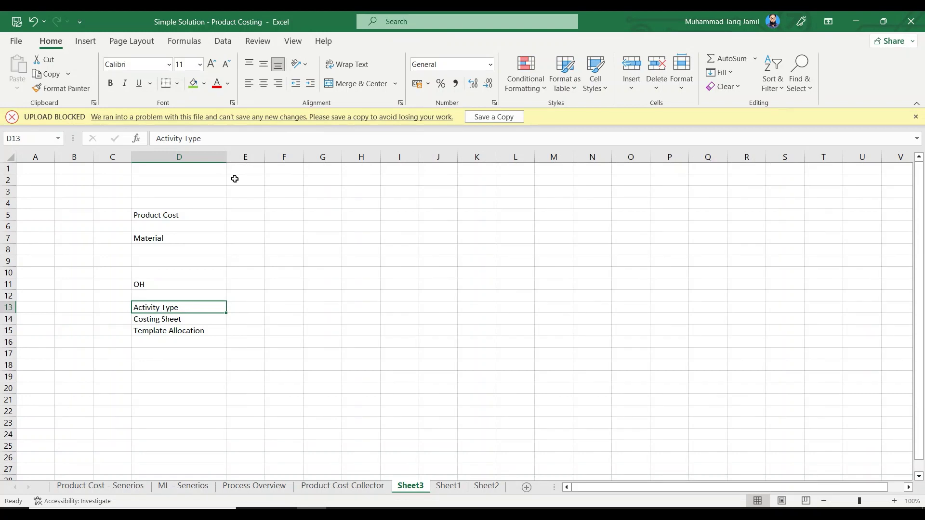
# Enter the activity types Lab, OH, Mac and Uti across E13:H13, beside the Activity Type label
pyautogui.click(259, 312)
pyautogui.write('Lab')
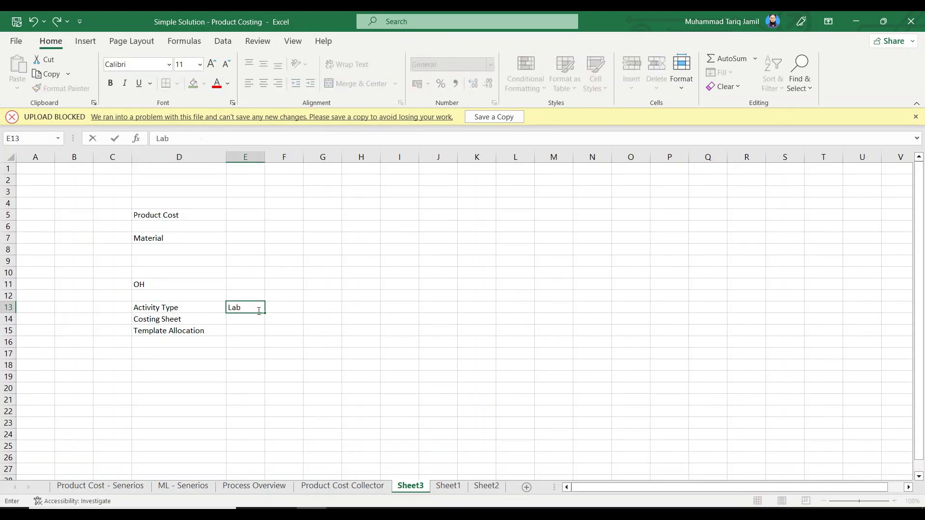
pyautogui.press('Tab')
pyautogui.write('O')
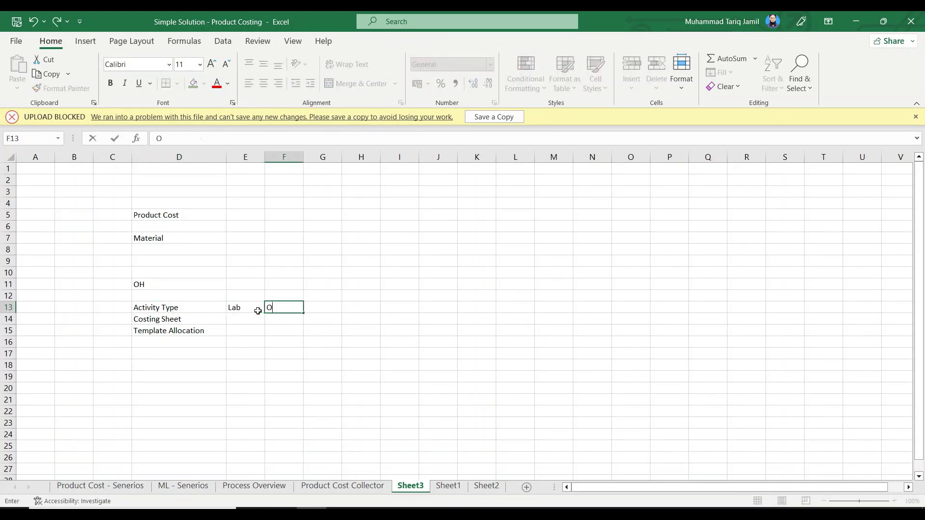
pyautogui.press('BackSpace')
pyautogui.write('OH')
pyautogui.press('Tab')
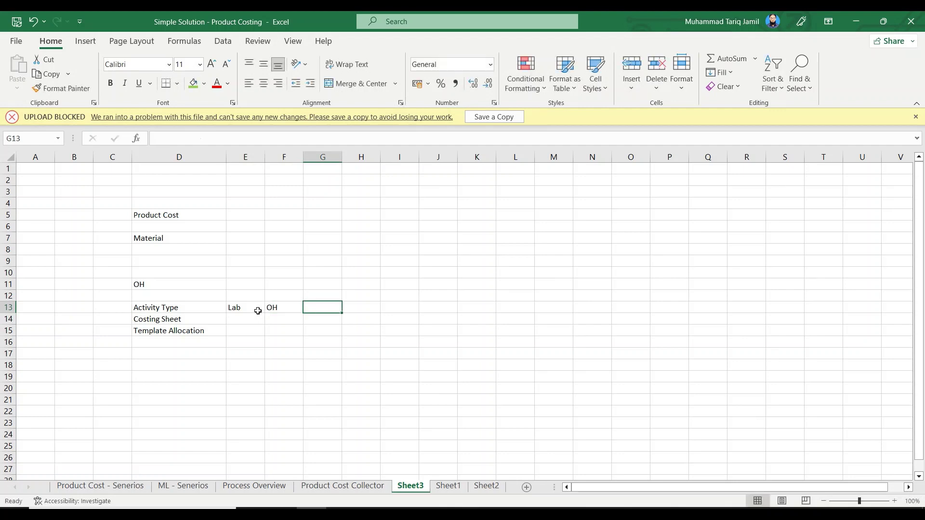
pyautogui.write('Mach')
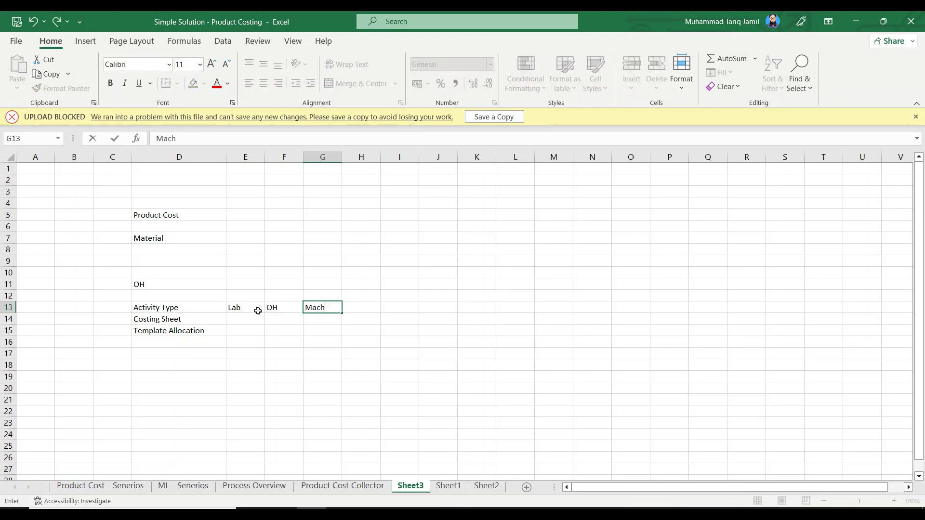
pyautogui.press('BackSpace')
pyautogui.press('Tab')
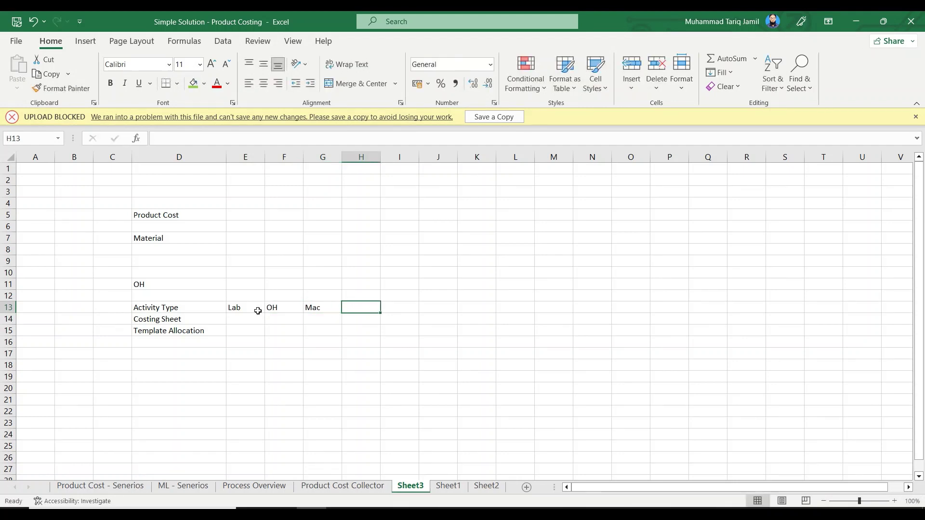
pyautogui.write('Uti')
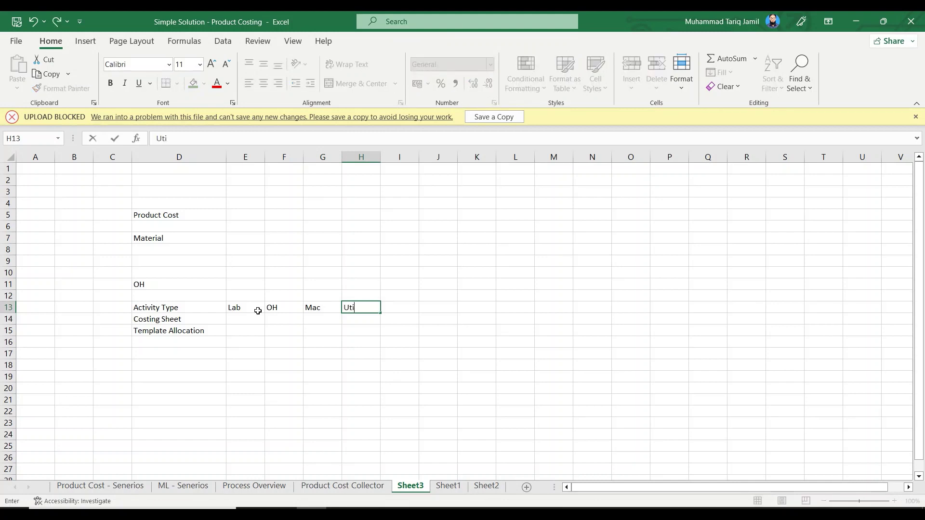
pyautogui.press('Return')
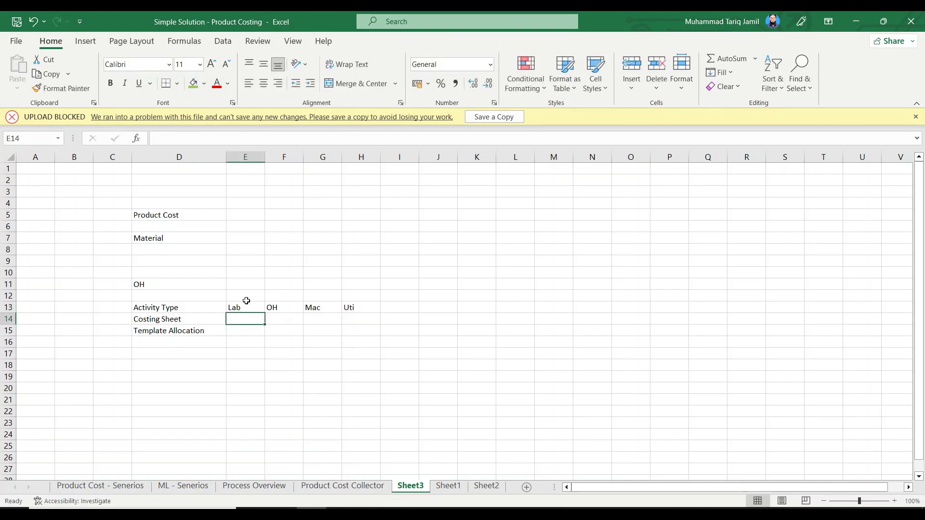
pyautogui.moveTo(241, 308); pyautogui.dragTo(349, 309)
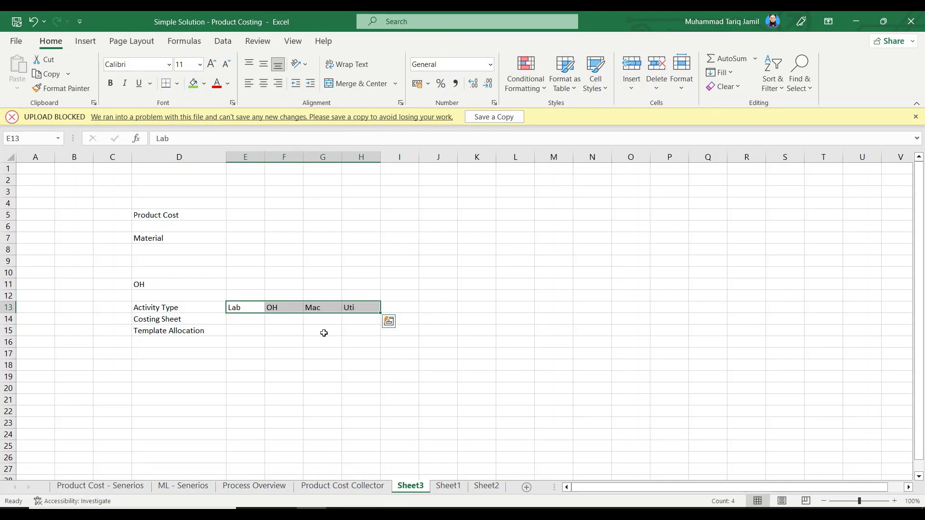
# Insert three blank rows between the Activity Type and Costing Sheet rows
pyautogui.click(258, 306)
pyautogui.click(9, 319)
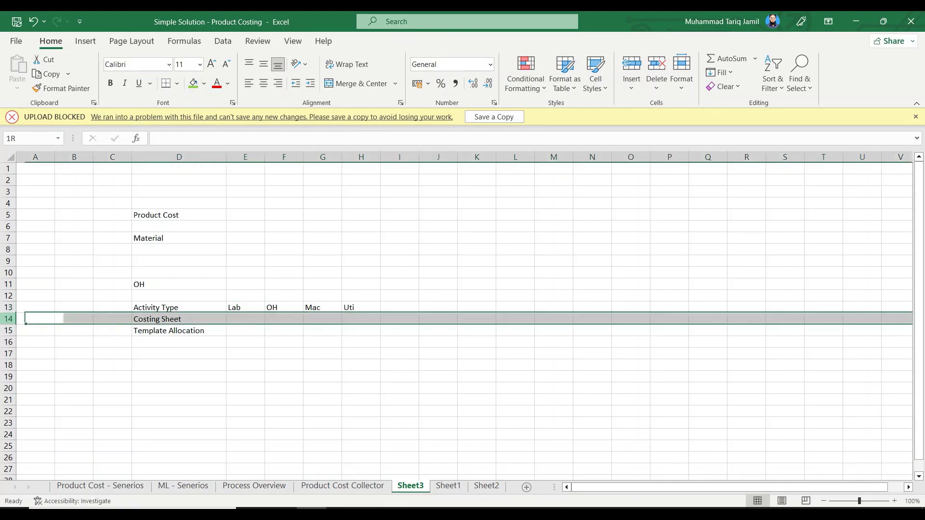
pyautogui.hotkey('ctrl', 'shift', '+')
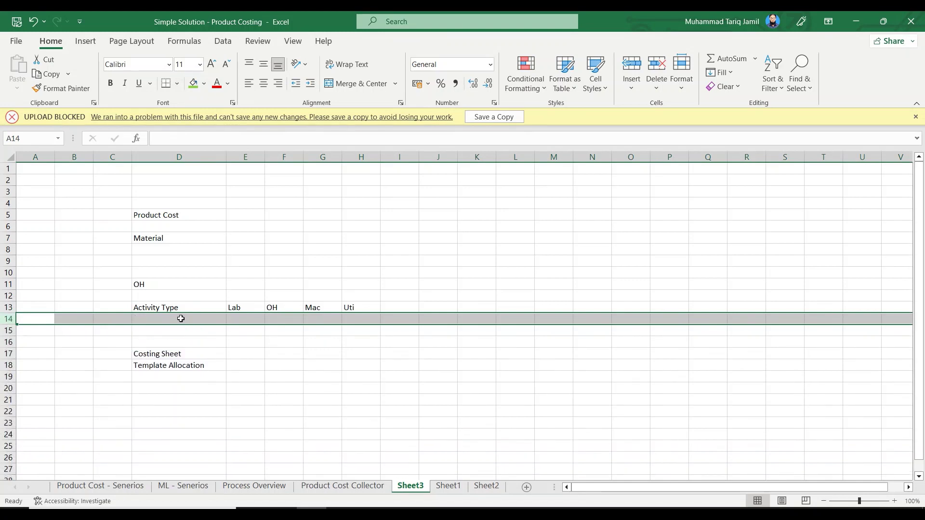
# Enter Salaries under Lab in E14 and Rent under OH in F14
pyautogui.click(256, 317)
pyautogui.write('Salaries')
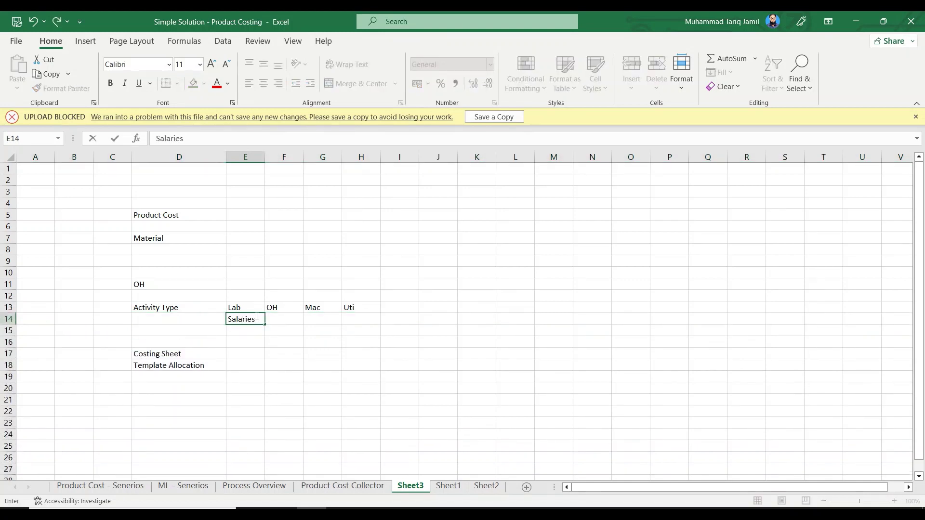
pyautogui.press('Tab')
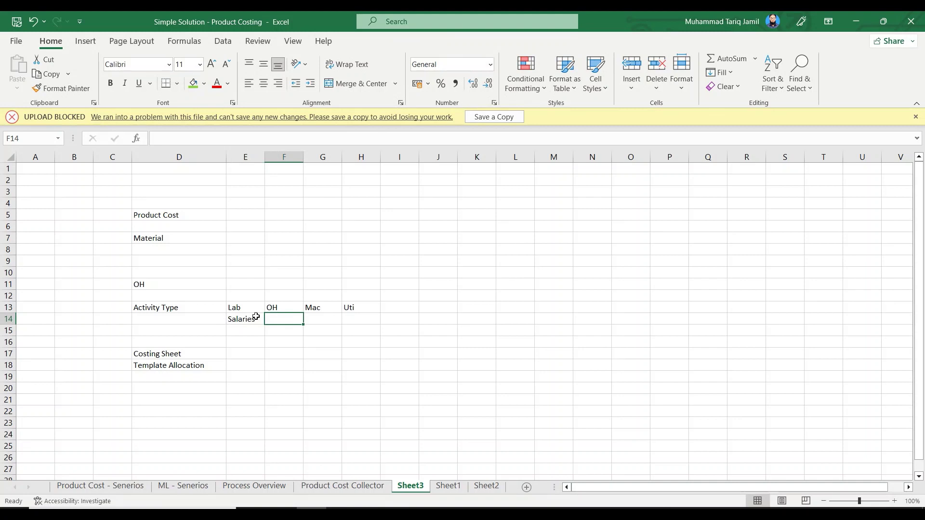
pyautogui.write('Rent')
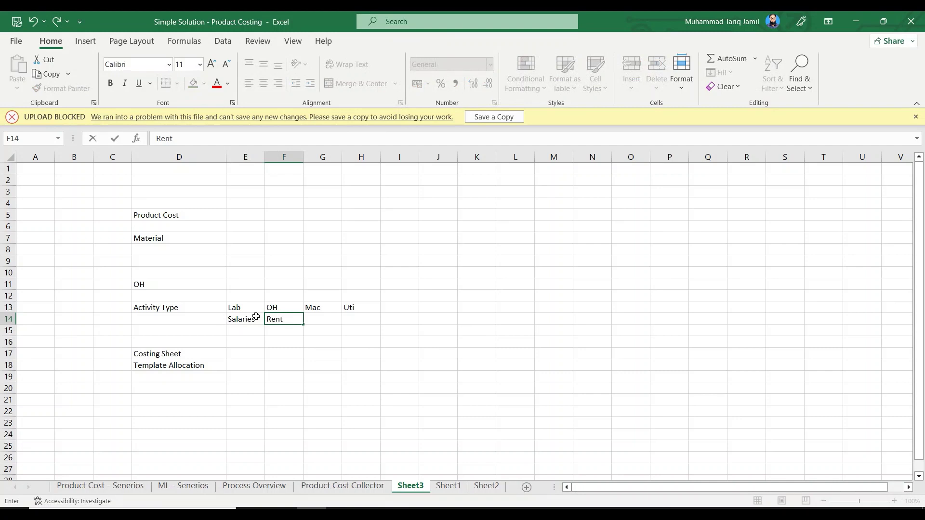
pyautogui.press('Tab')
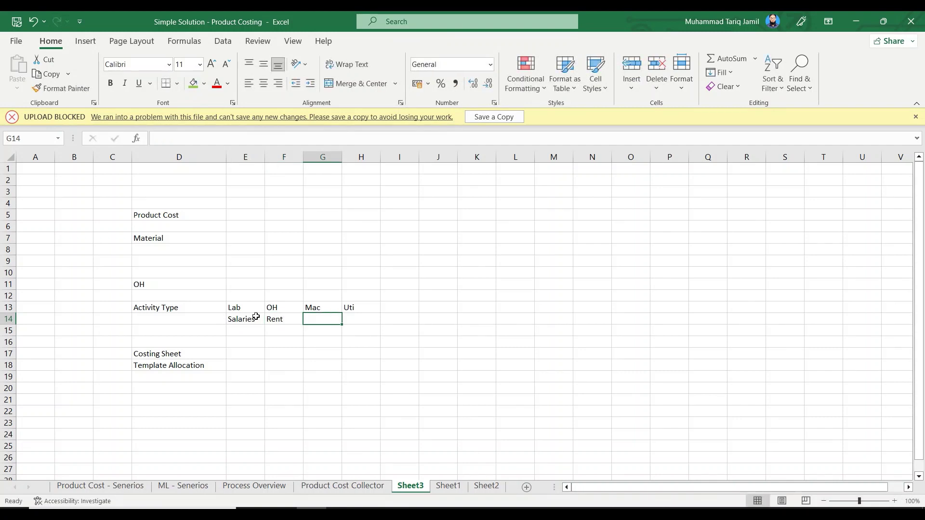
# List Dep and R&M under the Mac activity type in G14 and G15
pyautogui.write('Dep &')
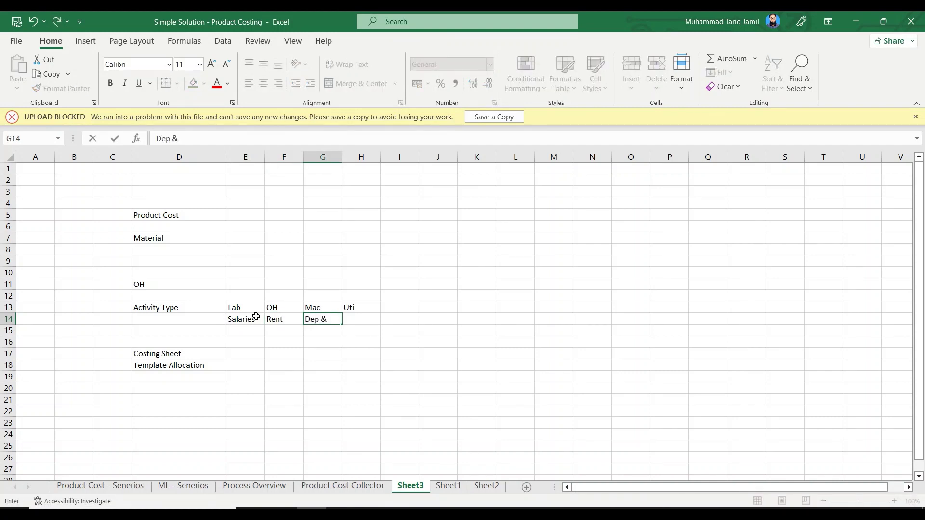
pyautogui.write('A')
pyautogui.press('BackSpace')
pyautogui.press('BackSpace')
pyautogui.press('Return')
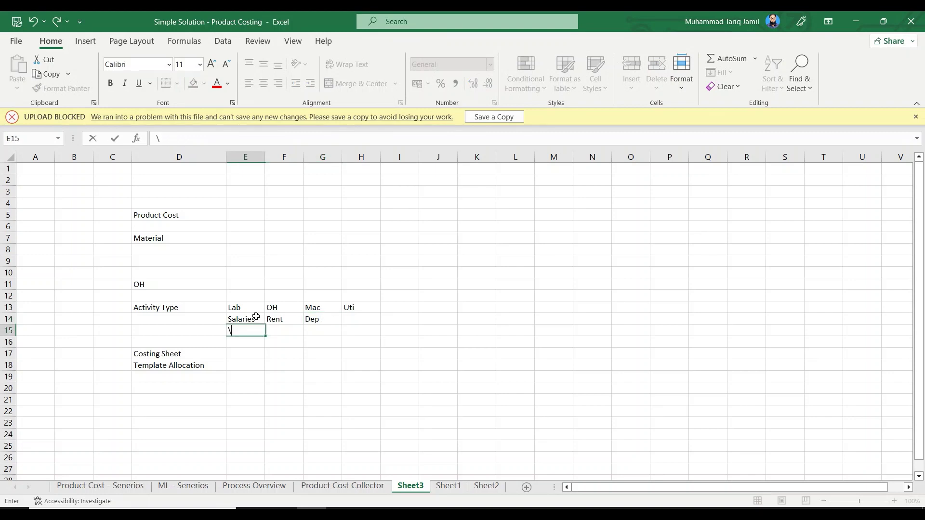
pyautogui.write('\\')
pyautogui.press('Escape')
pyautogui.press('Right')
pyautogui.press('Right')
pyautogui.write('R')
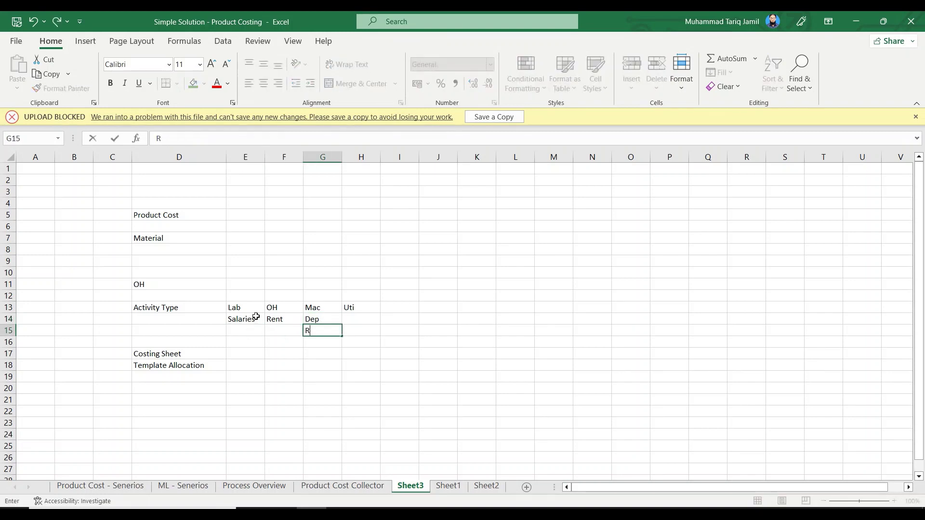
pyautogui.write('&M')
pyautogui.press('Tab')
# List Elec, Gas and Water under the Uti activity type in H14:H16
pyautogui.press('Up')
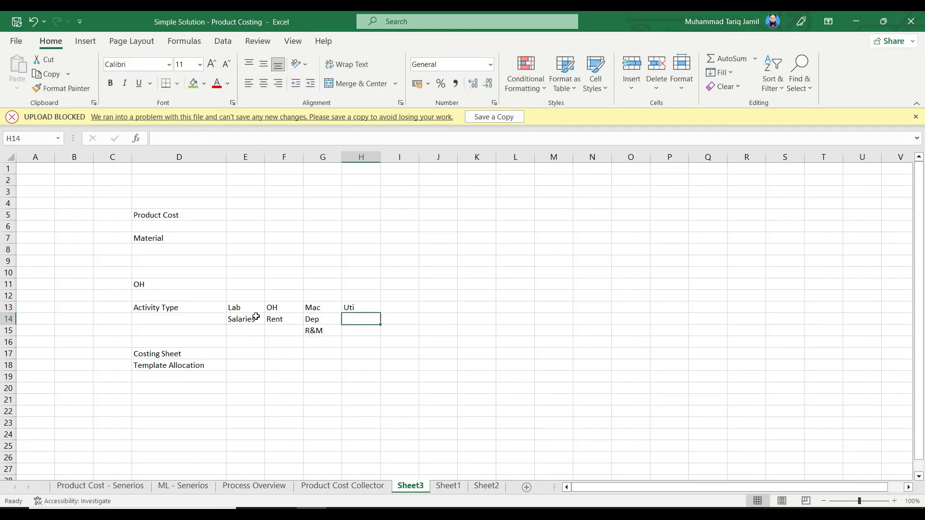
pyautogui.write('Elec')
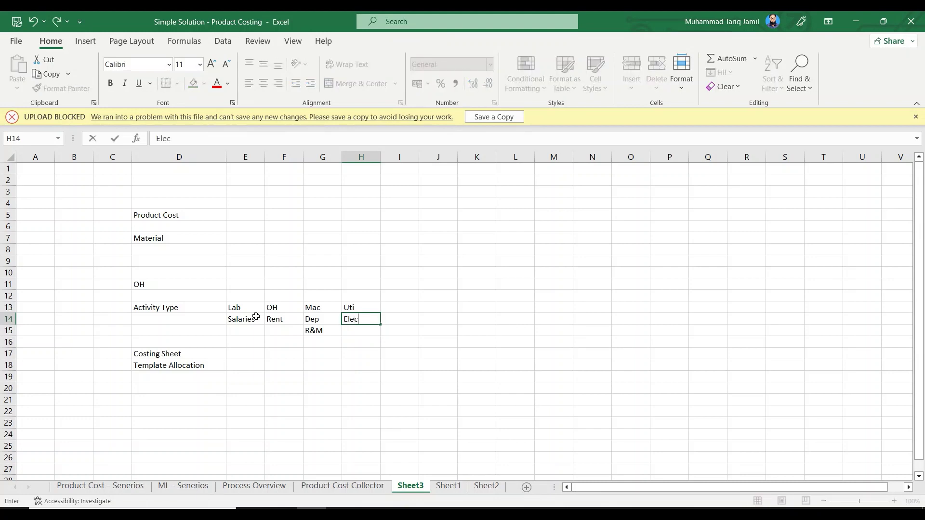
pyautogui.press('Return')
pyautogui.write('Gas')
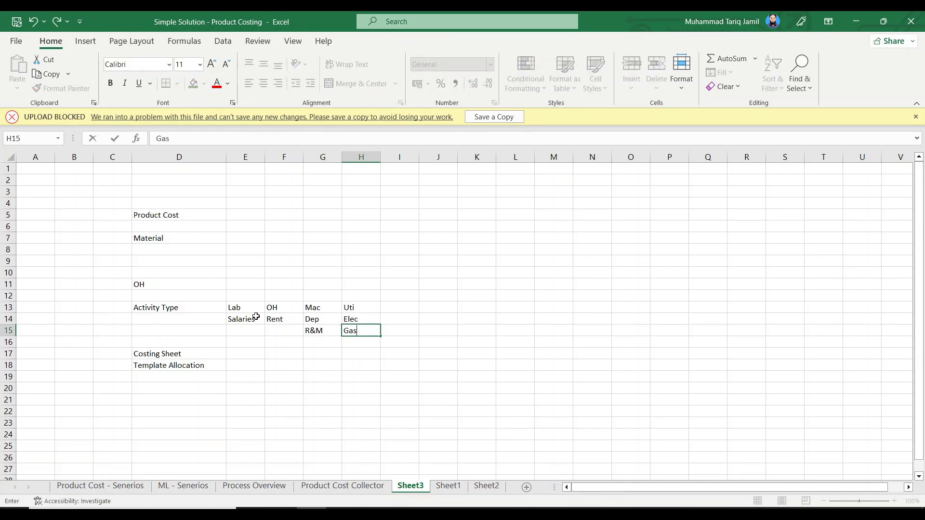
pyautogui.press('Return')
pyautogui.write('Water')
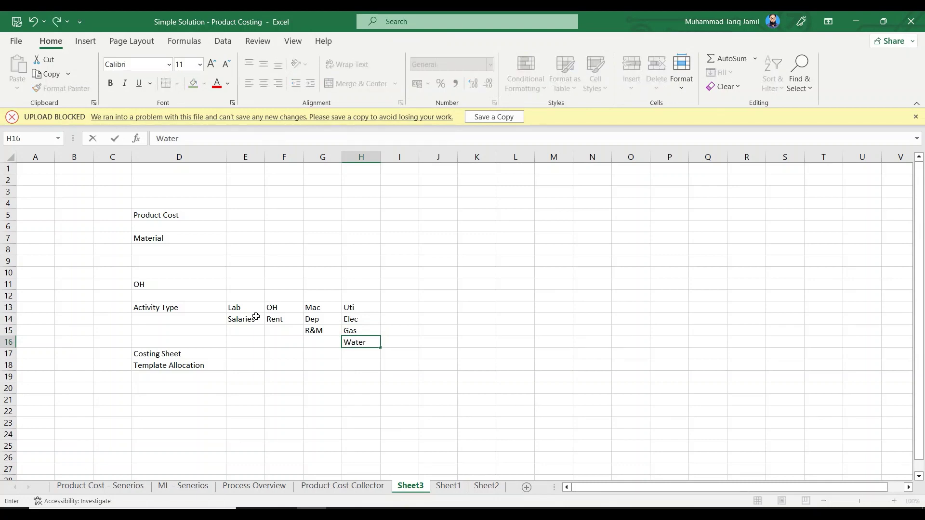
pyautogui.press('Return')
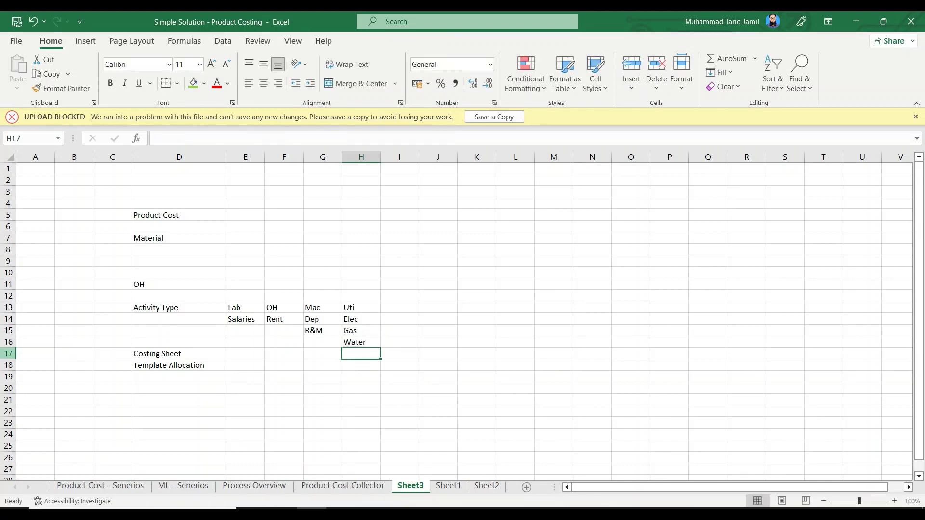
# Insert four blank rows above the Costing Sheet row
pyautogui.click(8, 354)
pyautogui.hotkey('ctrl', '+')
pyautogui.hotkey('ctrl', '+')
pyautogui.hotkey('ctrl', '+')
pyautogui.hotkey('ctrl', '+')
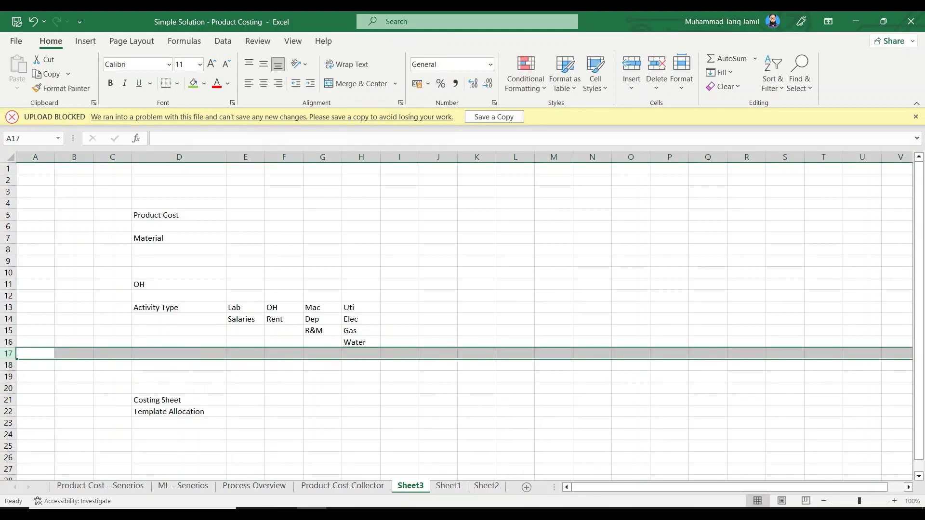
# Insert four blank rows between the Costing Sheet and Template Allocation rows
pyautogui.click(8, 400)
pyautogui.click(8, 411)
pyautogui.hotkey('ctrl', '+')
pyautogui.hotkey('ctrl', '+')
pyautogui.hotkey('ctrl', '+')
pyautogui.hotkey('ctrl', '+')
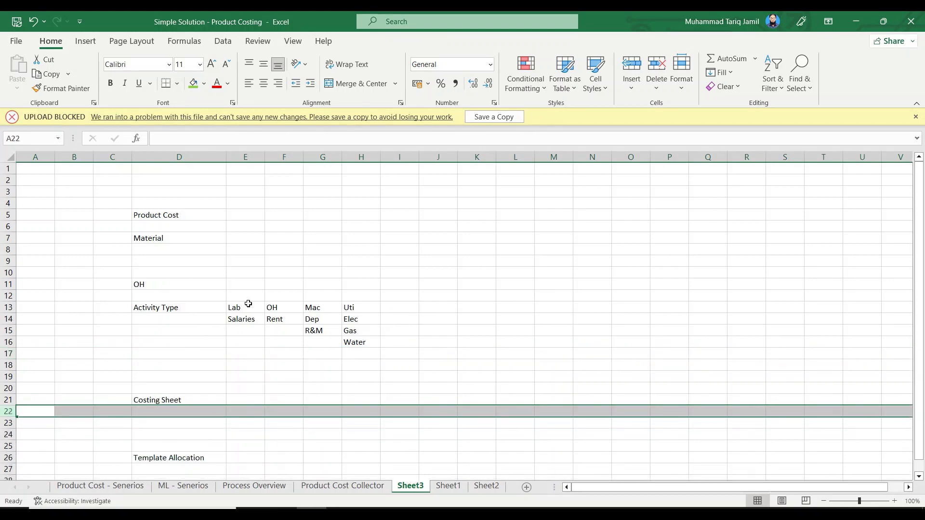
pyautogui.click(400, 306)
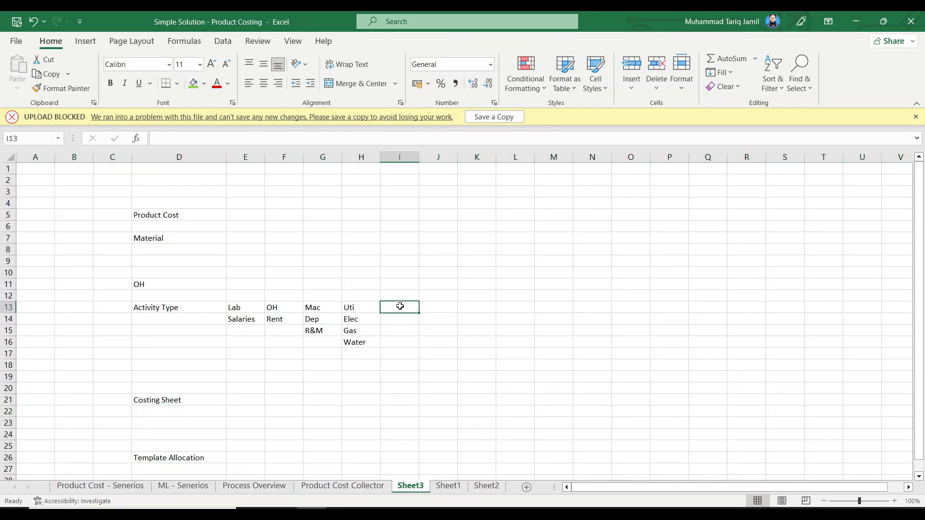
# Enter Std Cost in I13 and KP26 in J13, beside the activity type headings
pyautogui.write('Std')
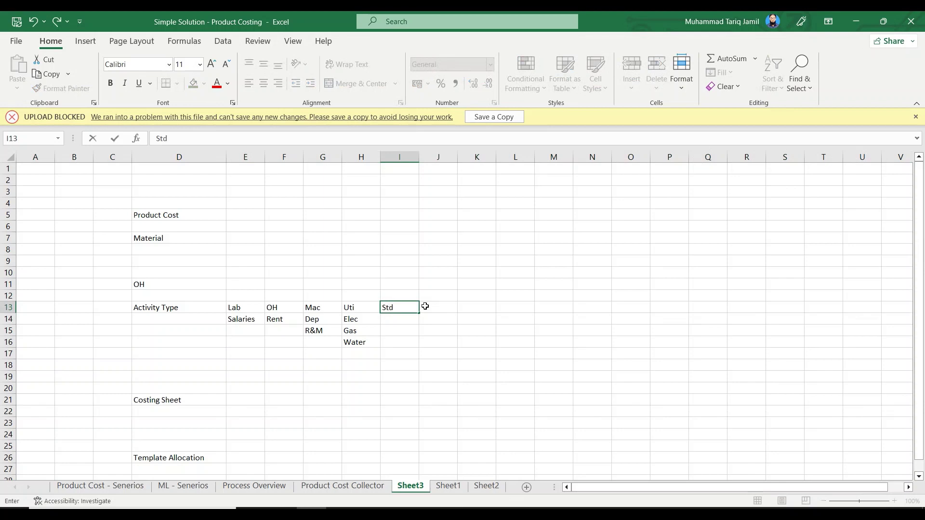
pyautogui.write(' Cost')
pyautogui.click(425, 306)
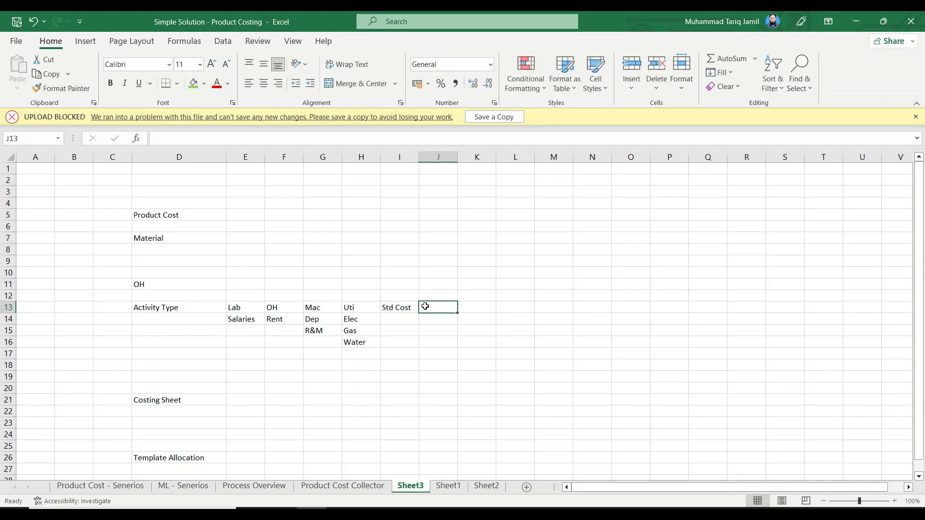
pyautogui.write('KP')
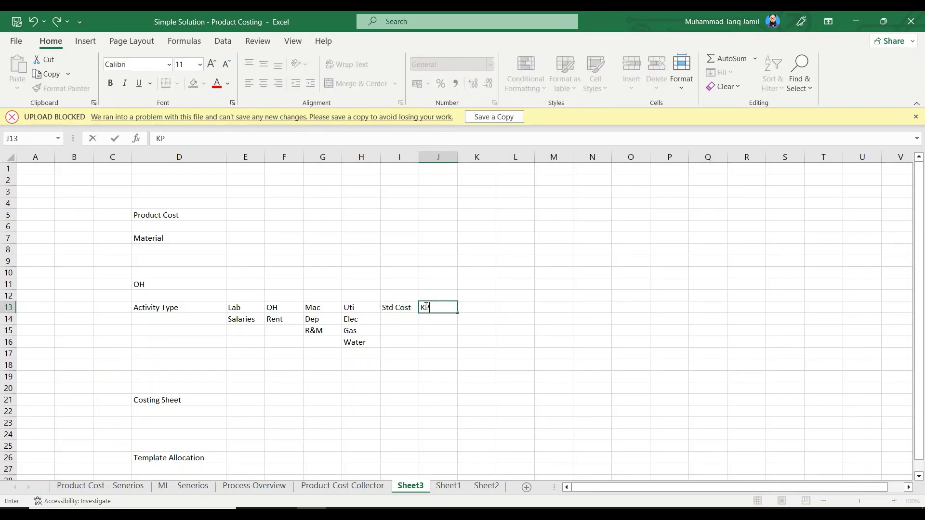
pyautogui.write('26')
pyautogui.hotkey('ctrl', 'Return')
pyautogui.press('Down')
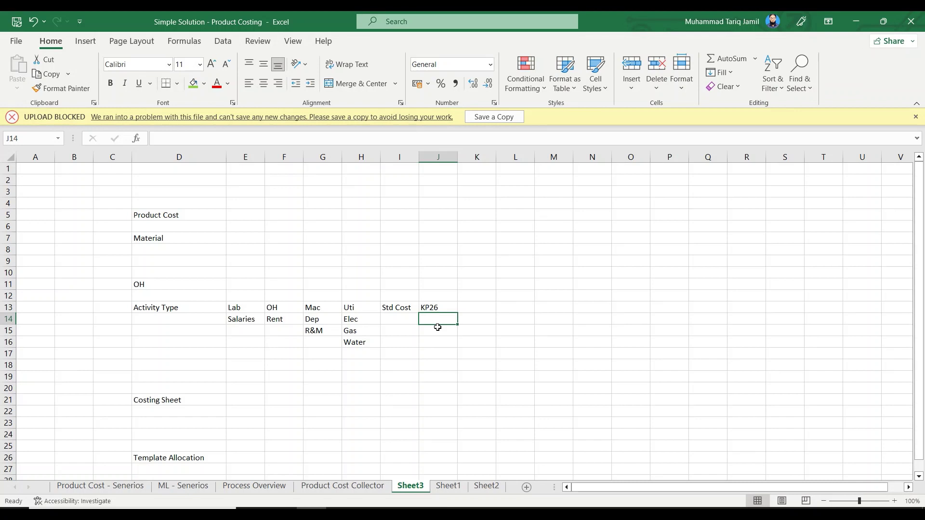
# Enter Split St in L13 with CC-Prd beneath it in L14
pyautogui.click(522, 305)
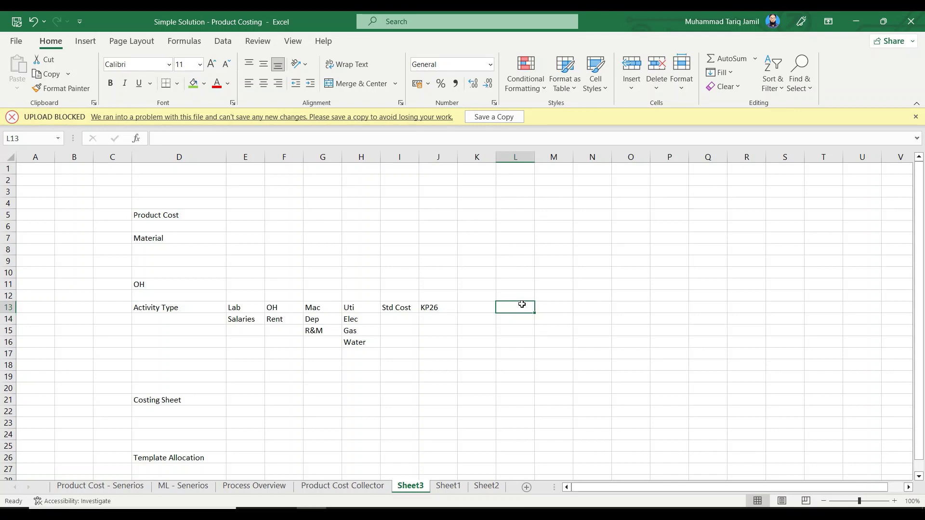
pyautogui.write('Spli')
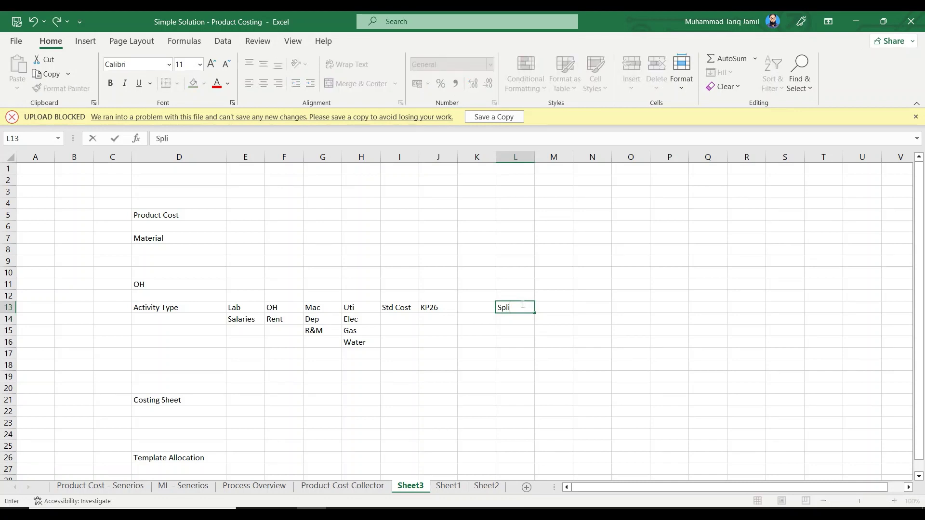
pyautogui.write('t St')
pyautogui.press('Tab')
pyautogui.press('Return')
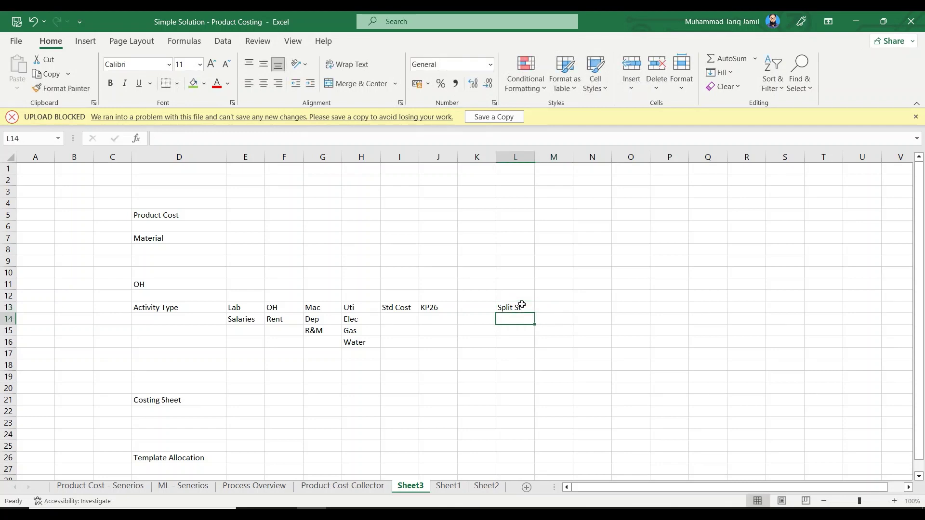
pyautogui.write('CC-Prd')
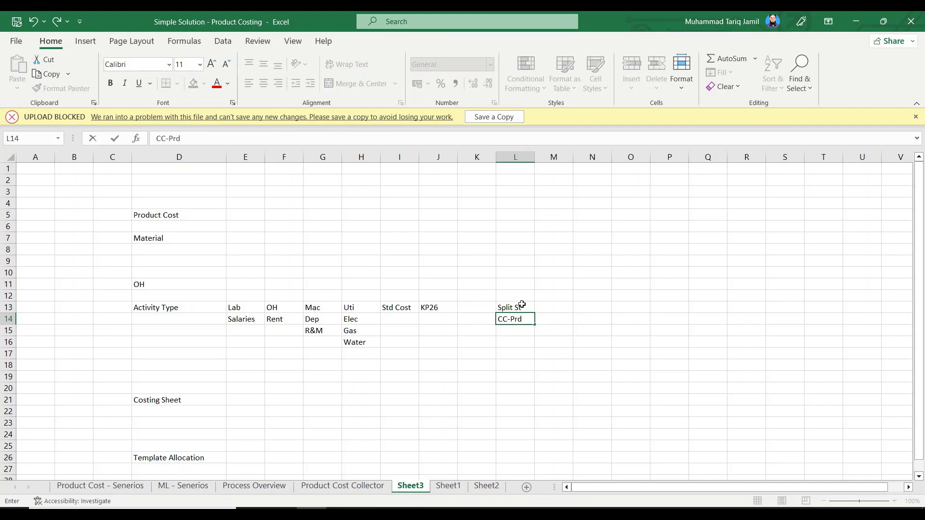
pyautogui.press('Return')
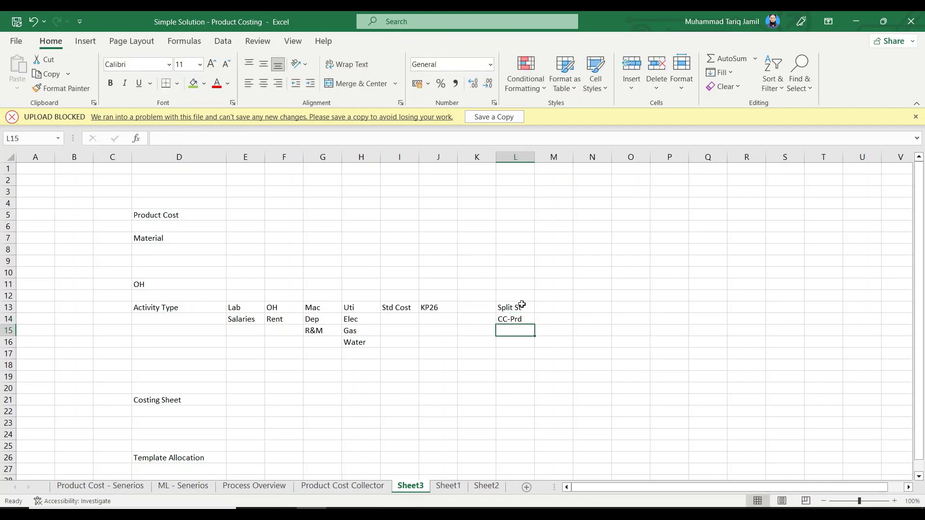
pyautogui.moveTo(522, 305)
pyautogui.mouseDown()
pyautogui.moveTo(524, 318)
pyautogui.moveTo(508, 318)
pyautogui.moveTo(511, 309)
pyautogui.mouseUp()
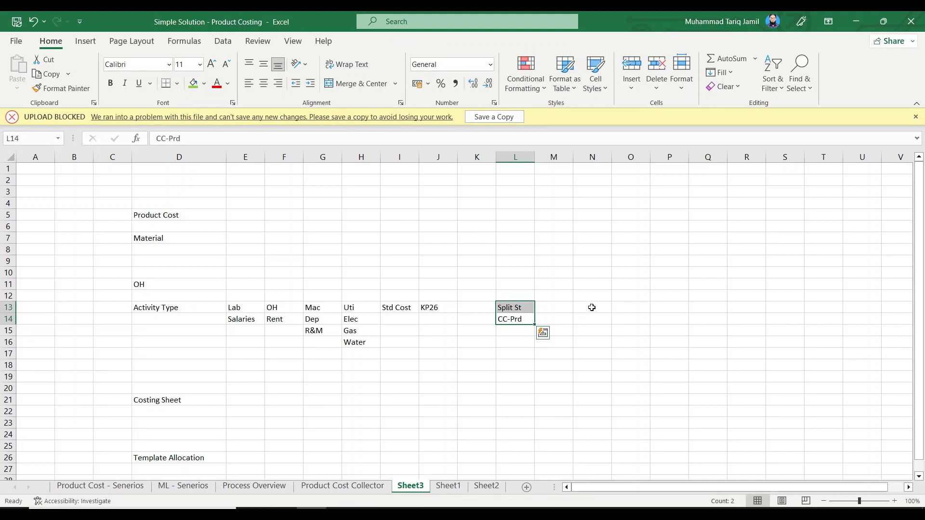
# Enter the label Rules Apply in O9
pyautogui.click(646, 259)
pyautogui.write('R')
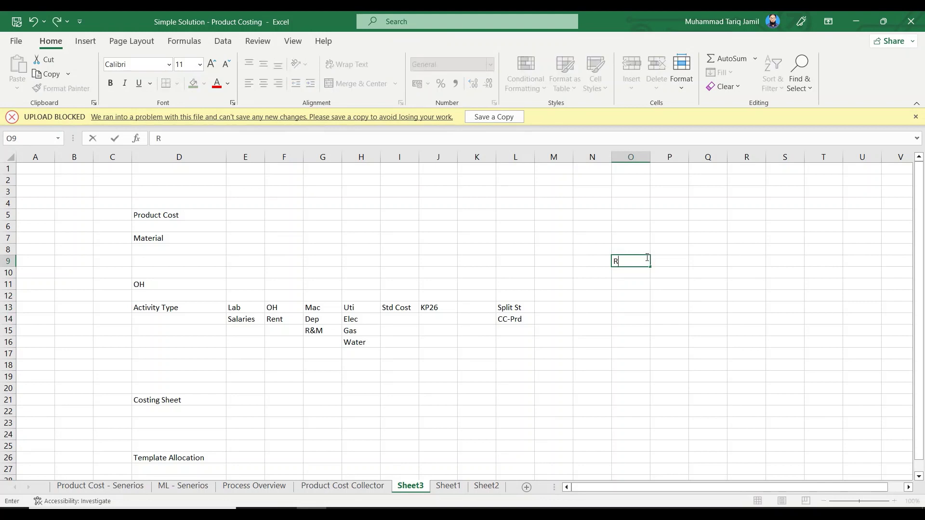
pyautogui.write('ules Apply')
pyautogui.press('Return')
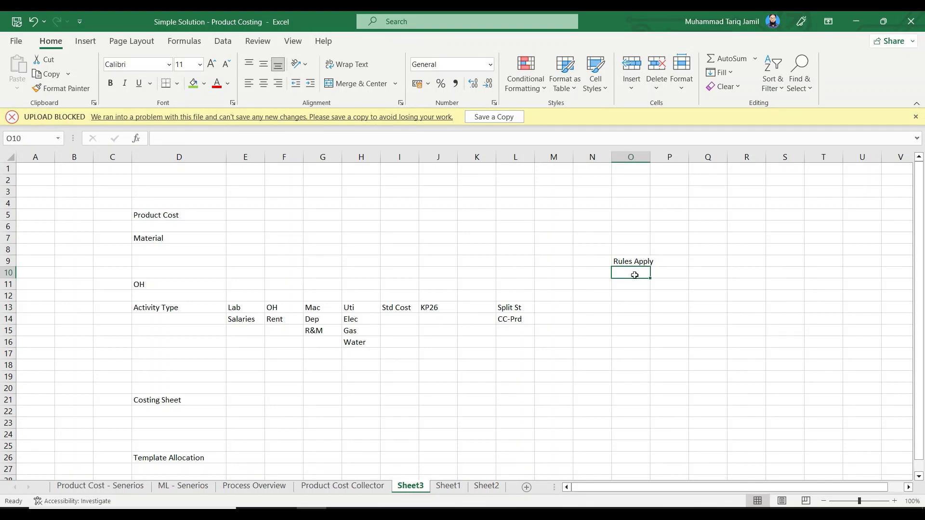
pyautogui.moveTo(635, 274); pyautogui.dragTo(637, 314)
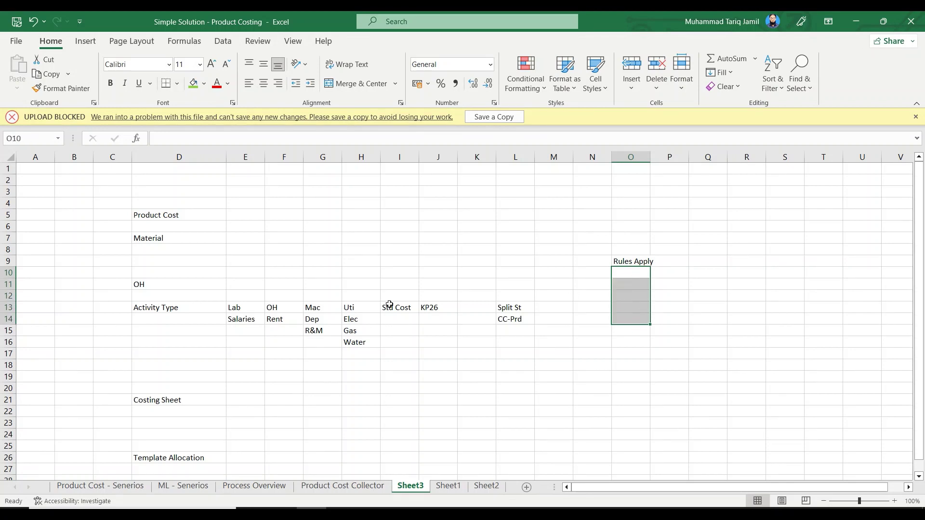
# Add bonus and Overtime below Salaries under the Lab activity type in E15 and E16
pyautogui.click(243, 320)
pyautogui.hotkey('ctrl', 'c')
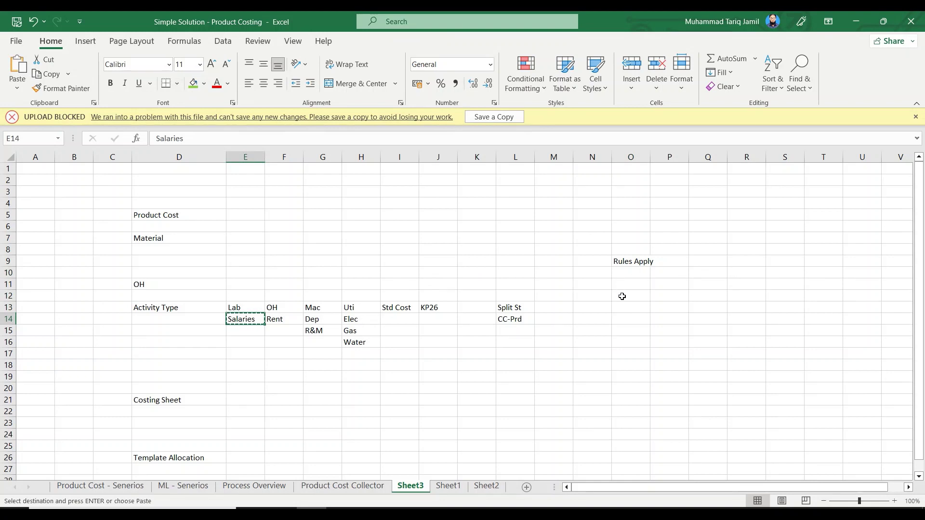
pyautogui.press('Down')
pyautogui.write('bon')
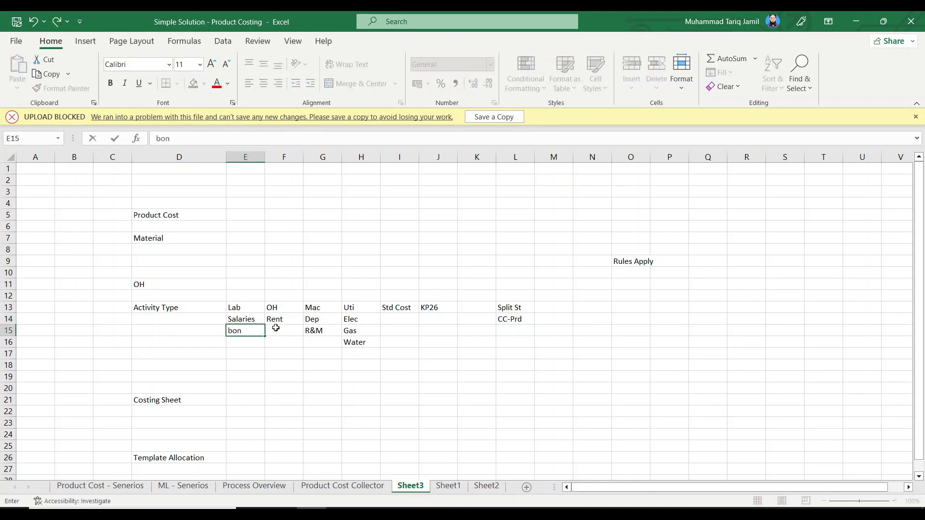
pyautogui.write('us')
pyautogui.press('Return')
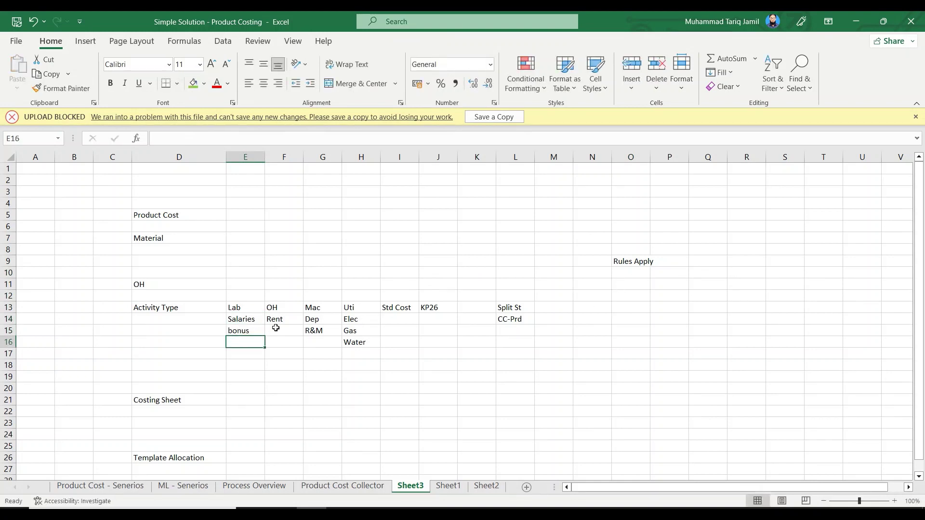
pyautogui.write('Ove')
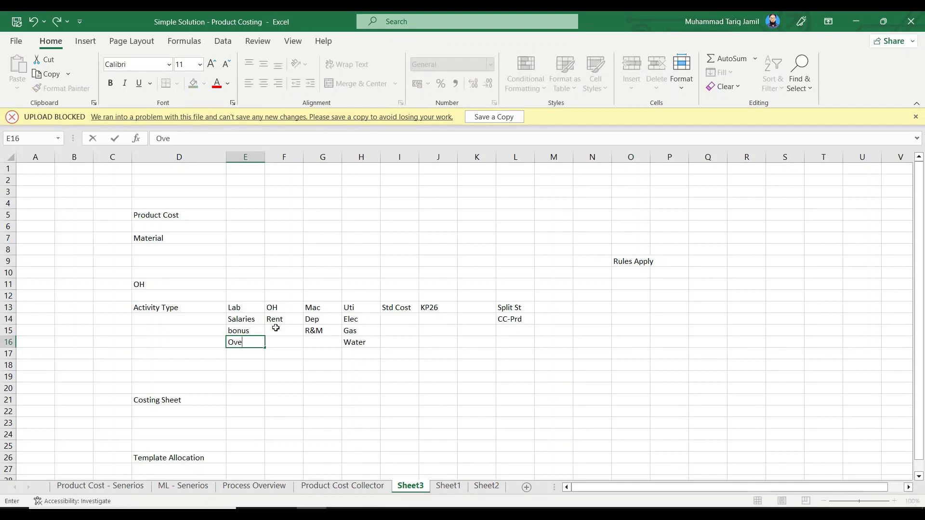
pyautogui.write('rtime')
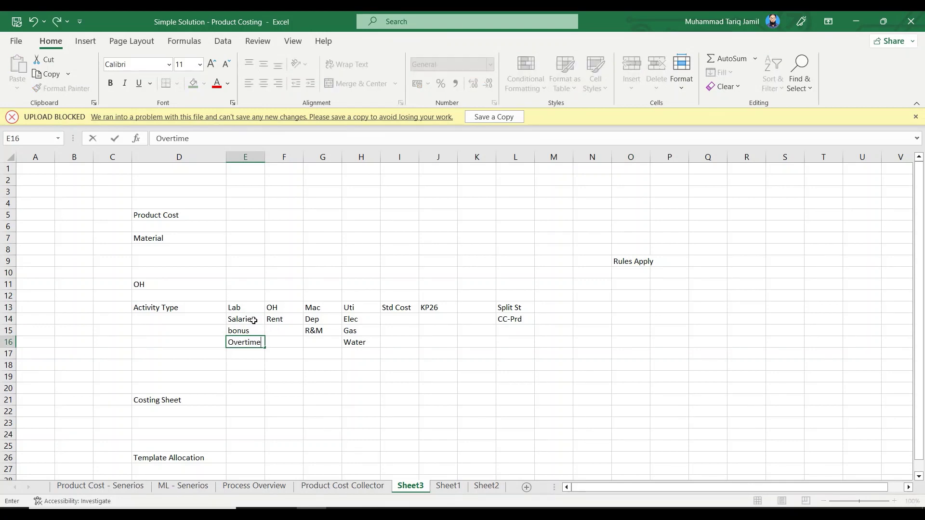
pyautogui.moveTo(248, 320); pyautogui.dragTo(251, 344)
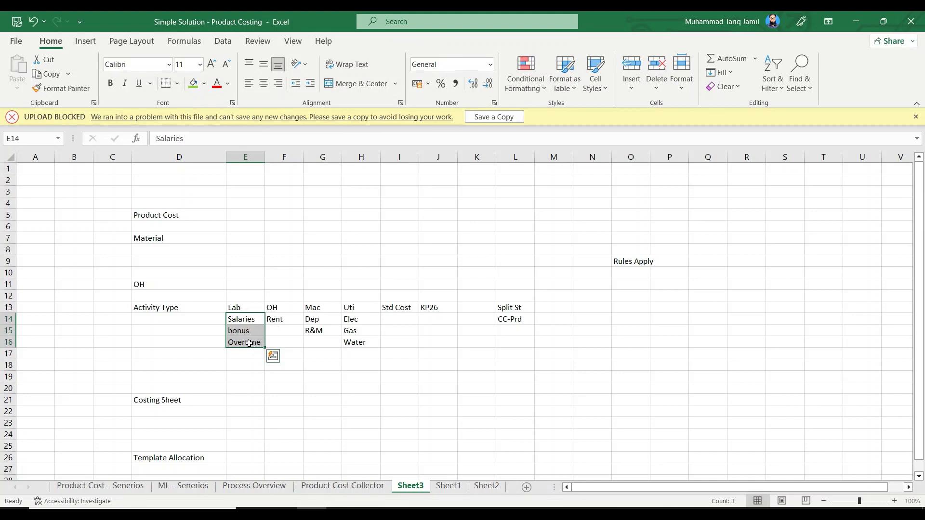
pyautogui.click(289, 330)
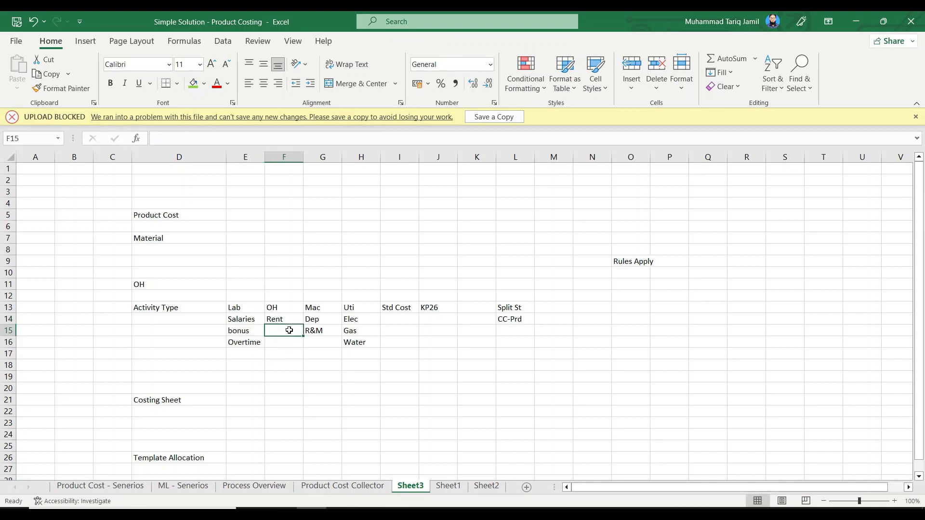
pyautogui.write('O')
pyautogui.press('BackSpace')
# Examine how the Lab cost items relate to the Rules Apply label and the Split St entries in L13:L14
pyautogui.moveTo(246, 321); pyautogui.dragTo(245, 343)
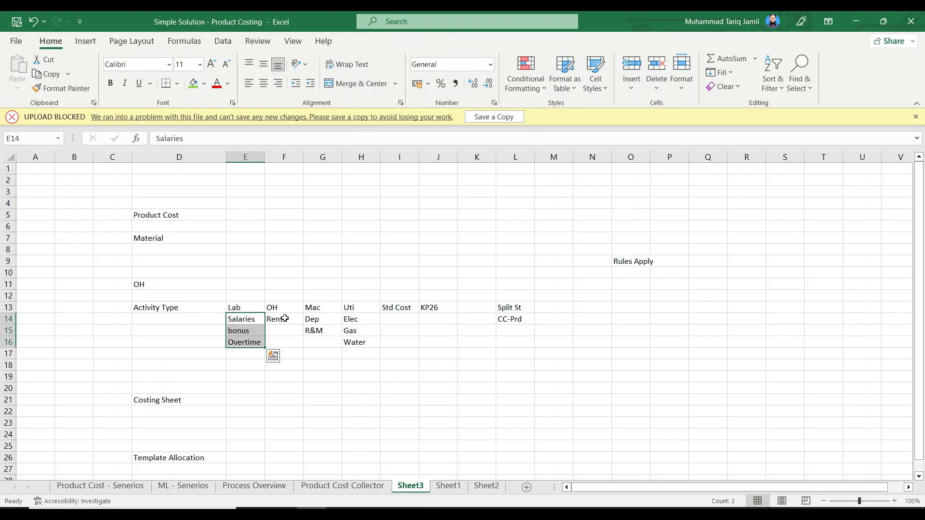
pyautogui.click(649, 261)
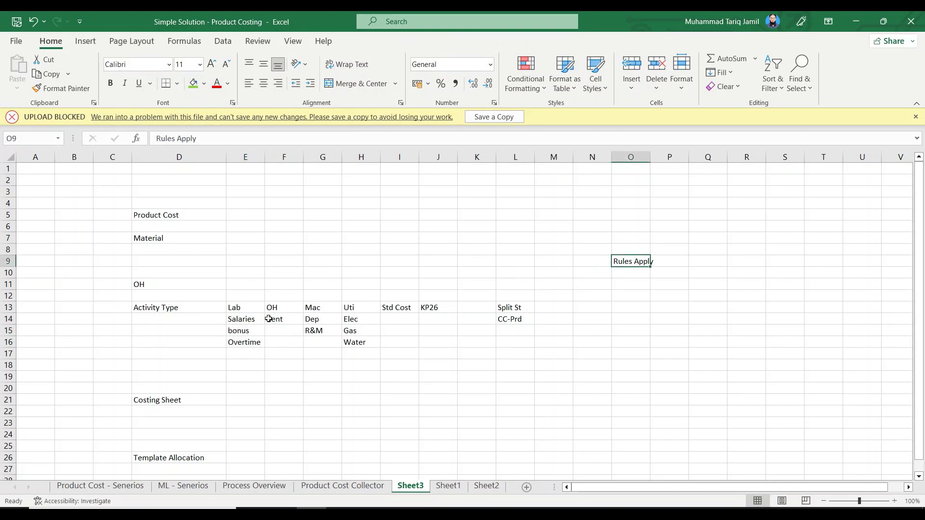
pyautogui.moveTo(239, 318); pyautogui.dragTo(240, 345)
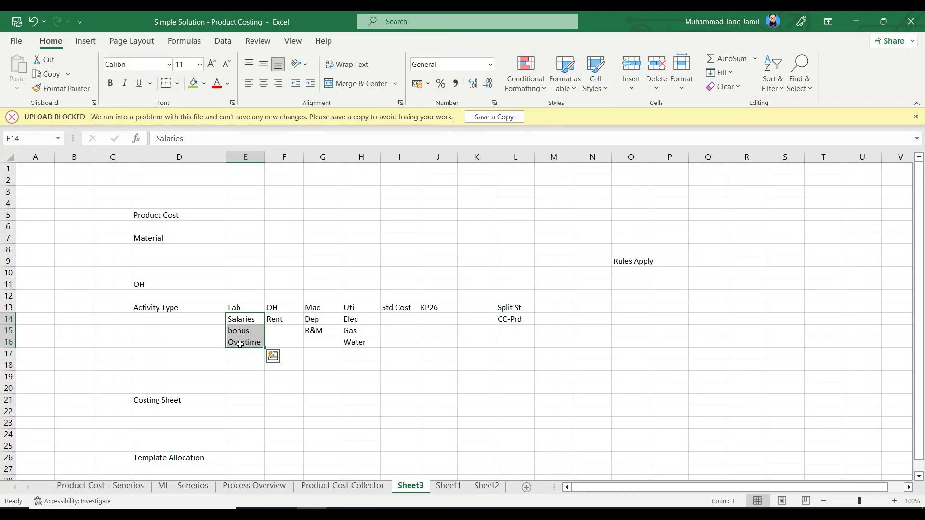
pyautogui.keyDown('ctrl'); pyautogui.click(244, 306); pyautogui.keyUp('ctrl')
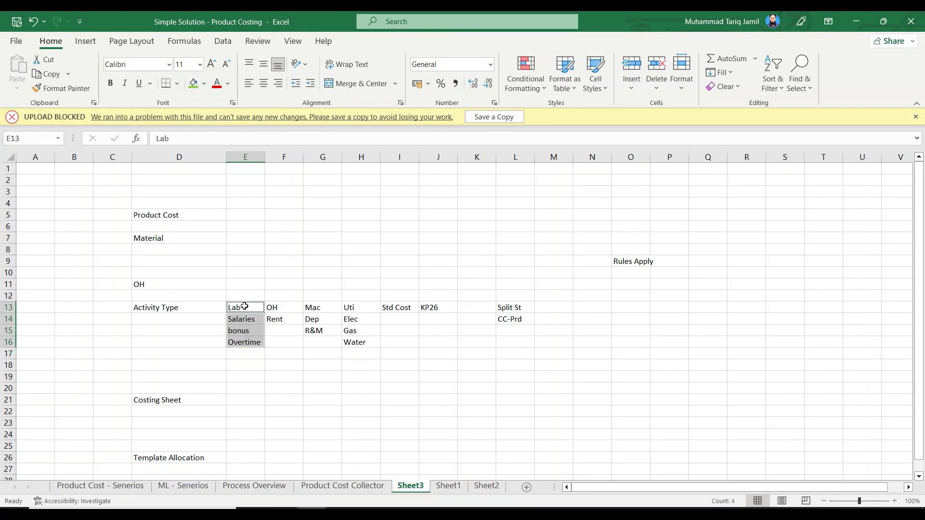
pyautogui.moveTo(626, 265); pyautogui.dragTo(634, 327)
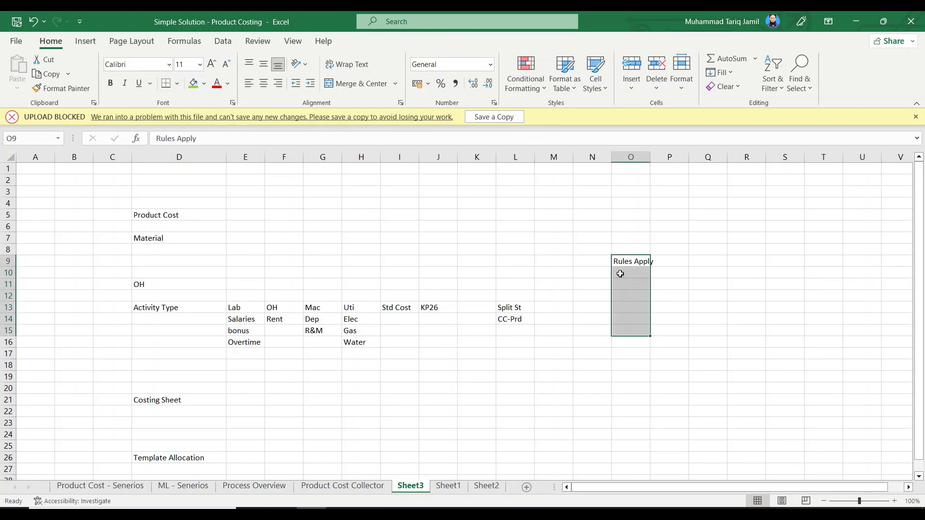
pyautogui.click(524, 320)
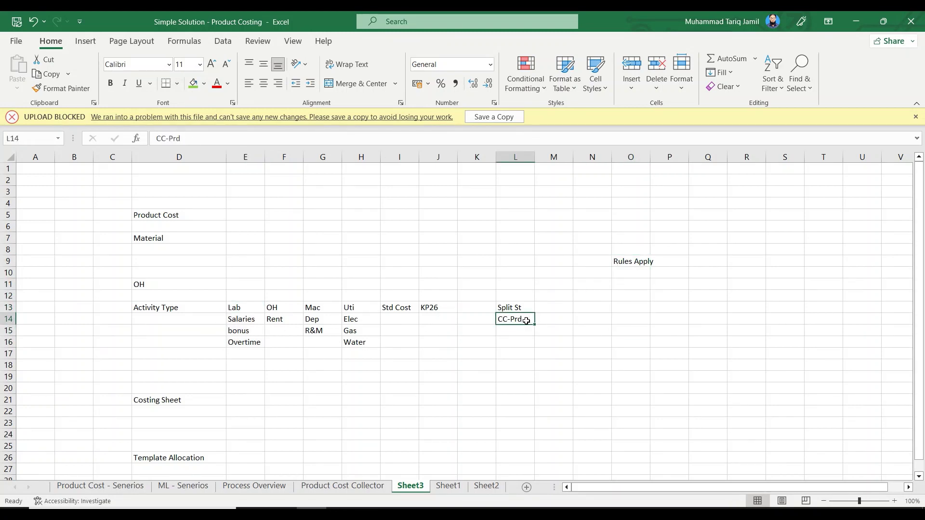
pyautogui.moveTo(518, 305); pyautogui.dragTo(518, 324)
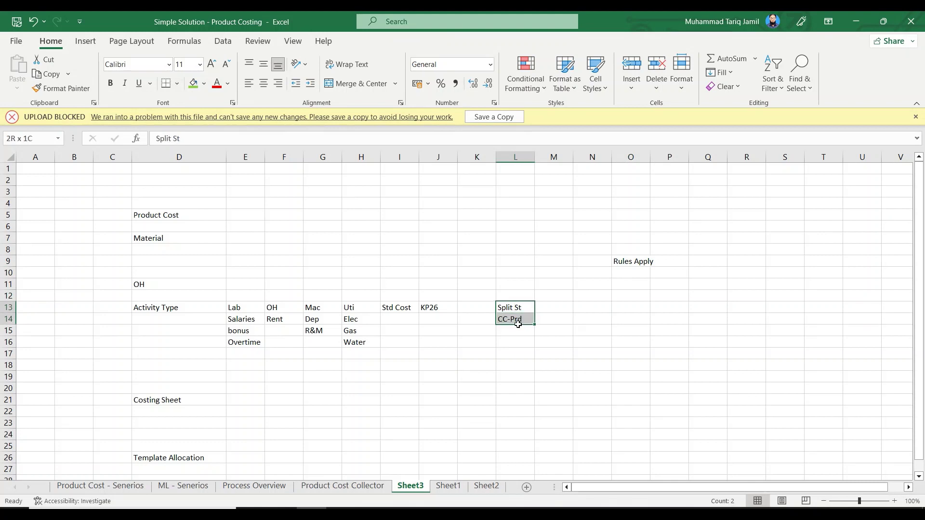
pyautogui.moveTo(518, 324); pyautogui.dragTo(518, 324)
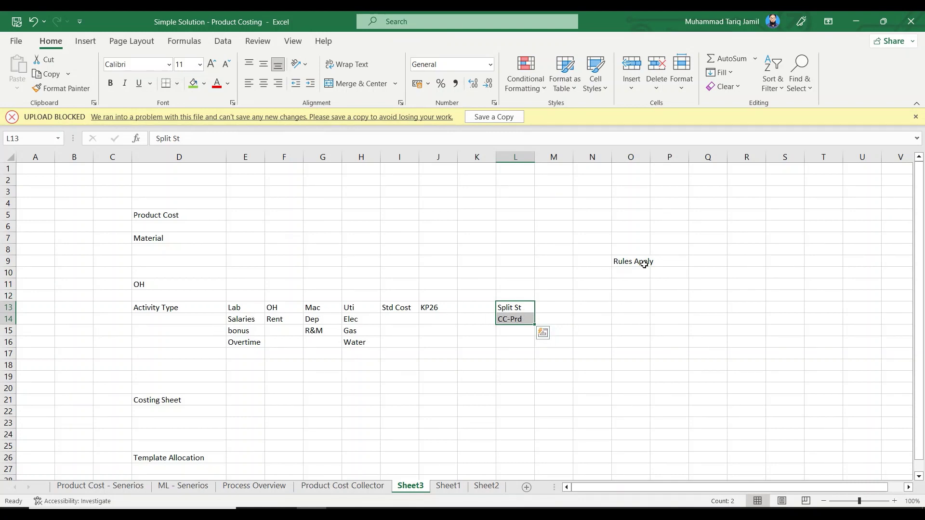
# Review the cost items under the four activity types, the block from Material to row 18, and the Costing Sheet area
pyautogui.click(249, 320)
pyautogui.moveTo(249, 320); pyautogui.dragTo(247, 341)
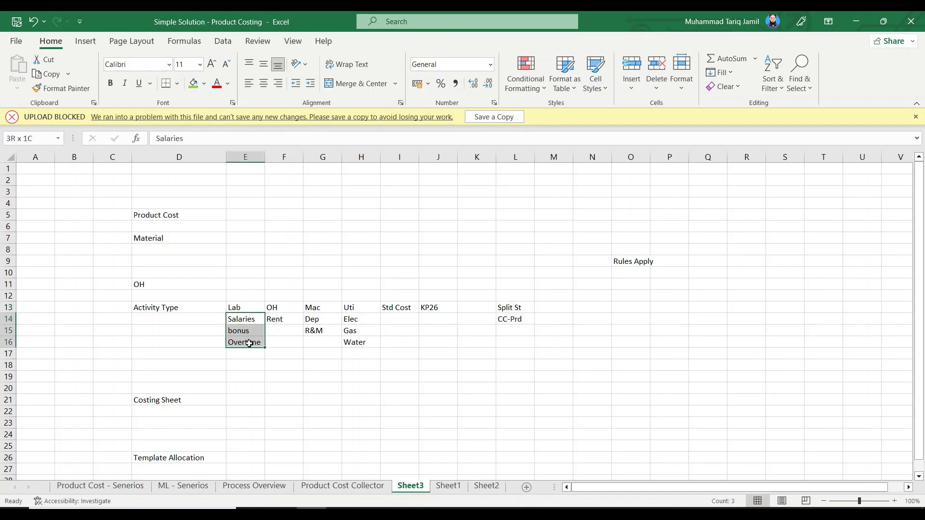
pyautogui.keyDown('ctrl'); pyautogui.click(289, 319); pyautogui.keyUp('ctrl')
pyautogui.keyDown('ctrl'); pyautogui.click(326, 323); pyautogui.keyUp('ctrl')
pyautogui.moveTo(326, 324); pyautogui.dragTo(359, 341)
pyautogui.moveTo(367, 304); pyautogui.dragTo(253, 304)
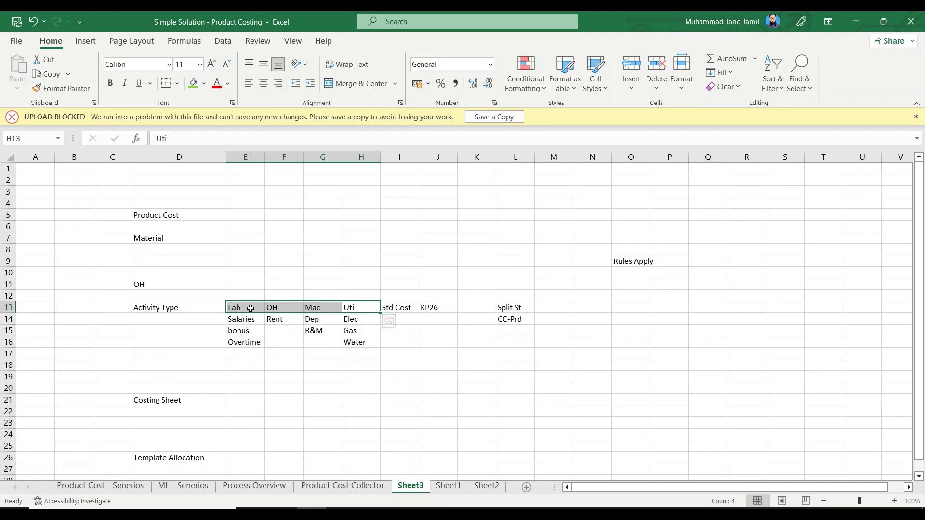
pyautogui.moveTo(249, 309); pyautogui.dragTo(248, 342)
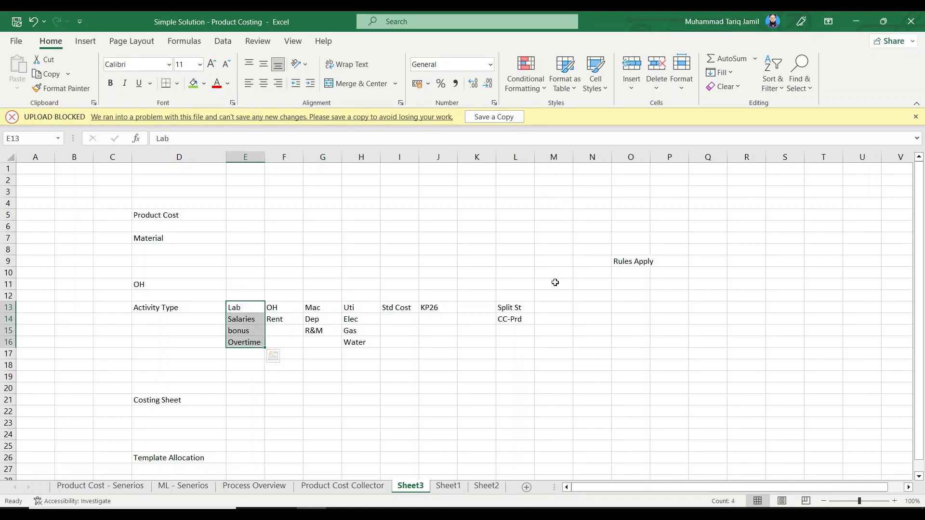
pyautogui.scroll(-2, 384, 264)
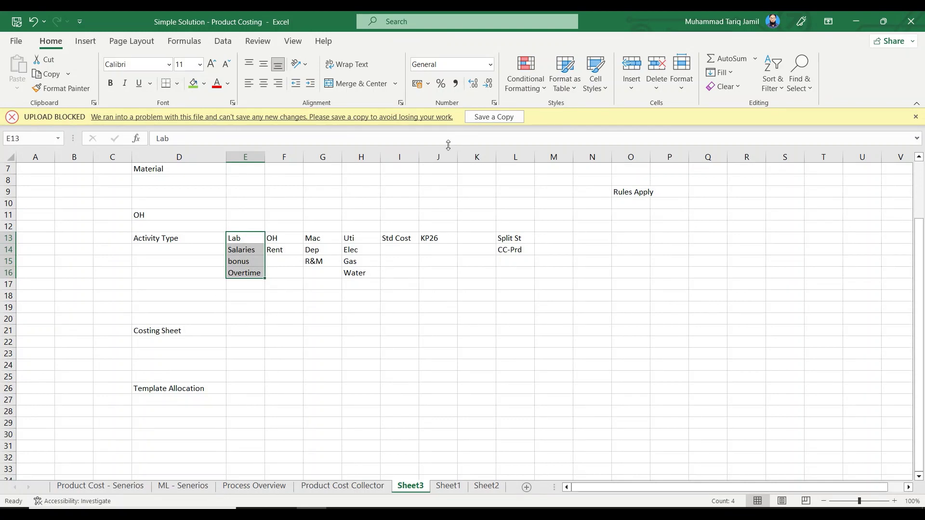
pyautogui.moveTo(175, 166); pyautogui.dragTo(294, 241)
pyautogui.moveTo(381, 264); pyautogui.dragTo(646, 293)
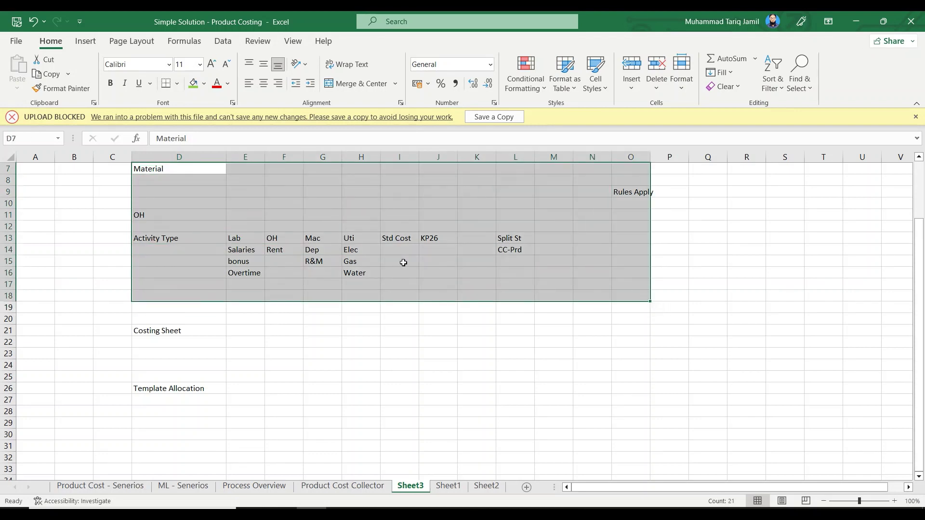
pyautogui.scroll(-2, 402, 262)
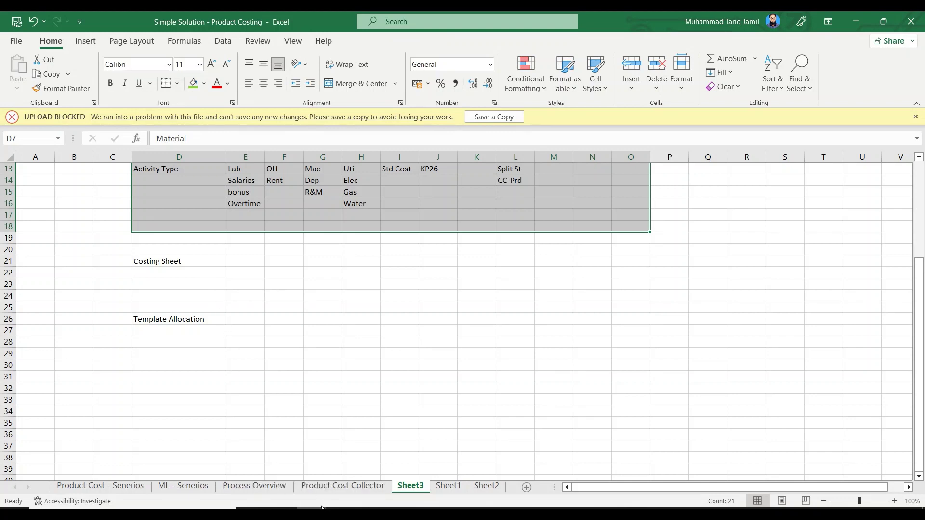
pyautogui.click(245, 295)
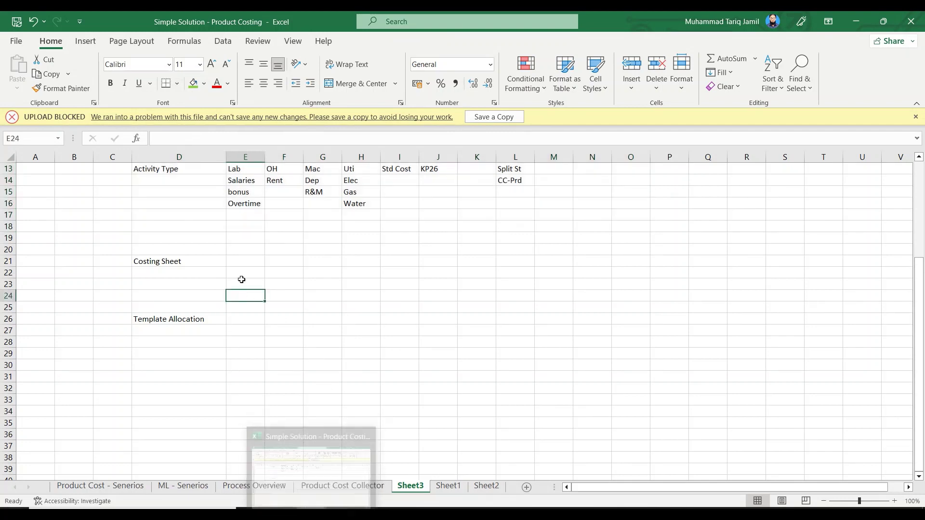
# Move the Costing Sheet label from D21 to D31, below Template Allocation, and delete the empty rows 18 to 21
pyautogui.scroll(2, 241, 277)
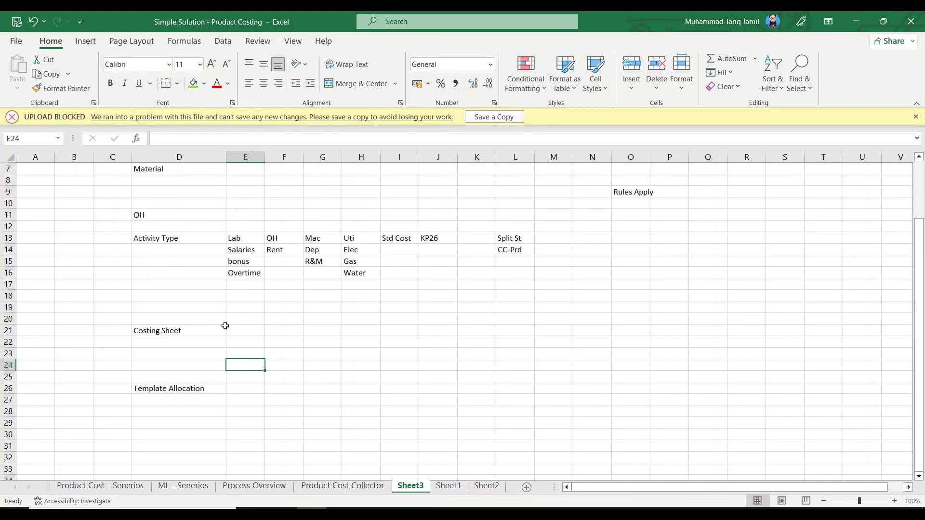
pyautogui.click(135, 331)
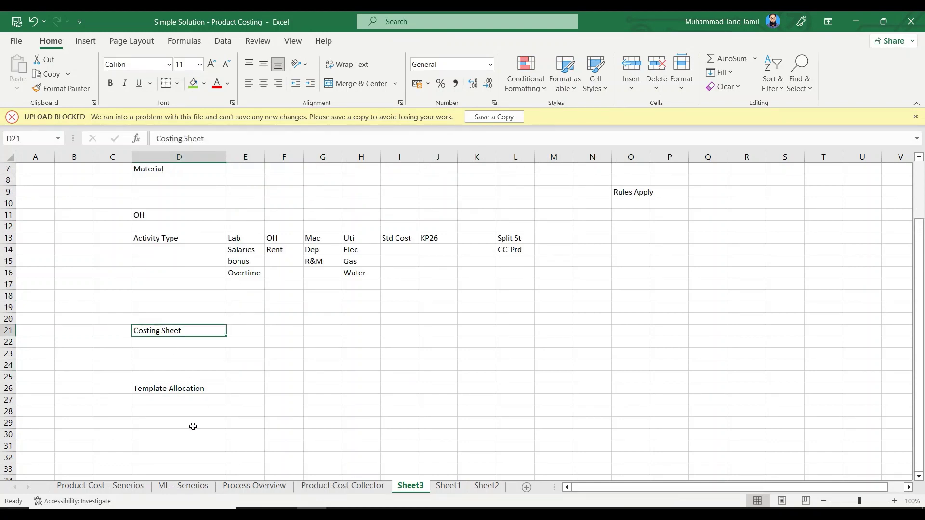
pyautogui.moveTo(192, 426); pyautogui.dragTo(188, 444)
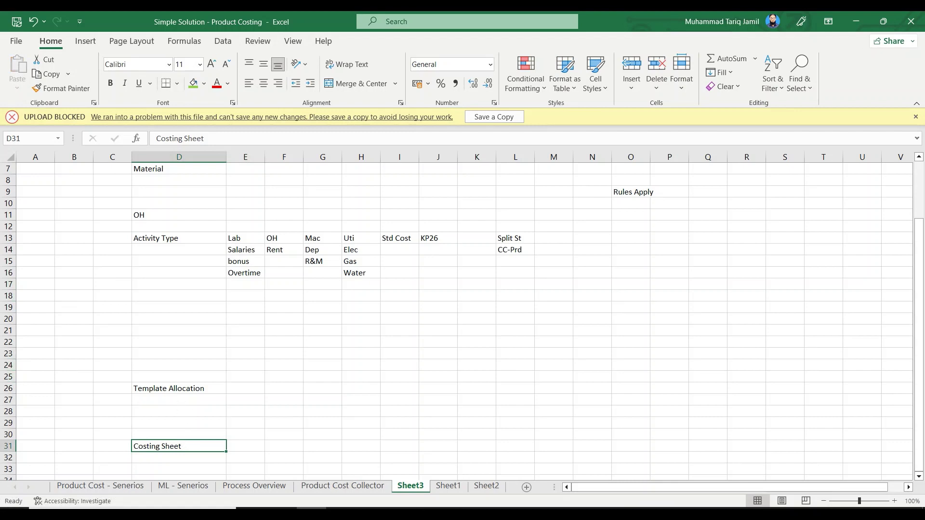
pyautogui.moveTo(8, 295); pyautogui.dragTo(8, 331)
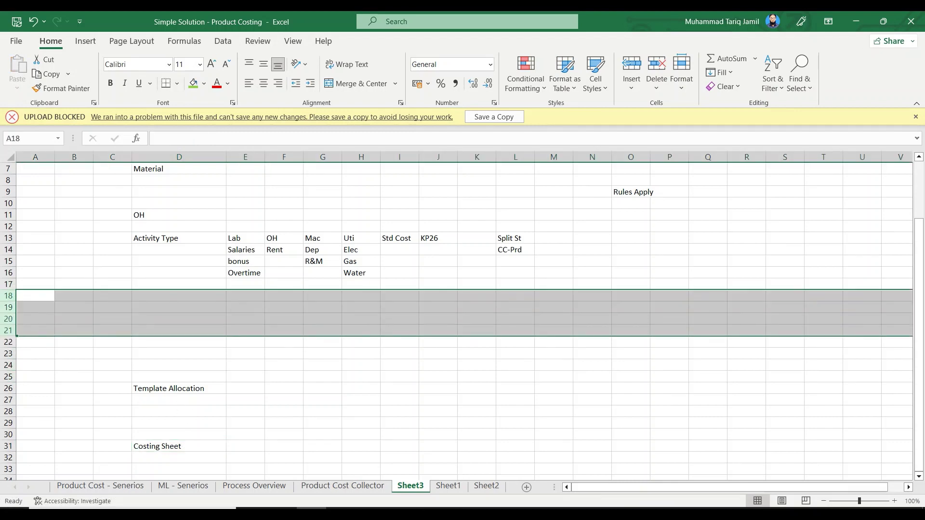
pyautogui.hotkey('ctrl', '-')
pyautogui.click(193, 339)
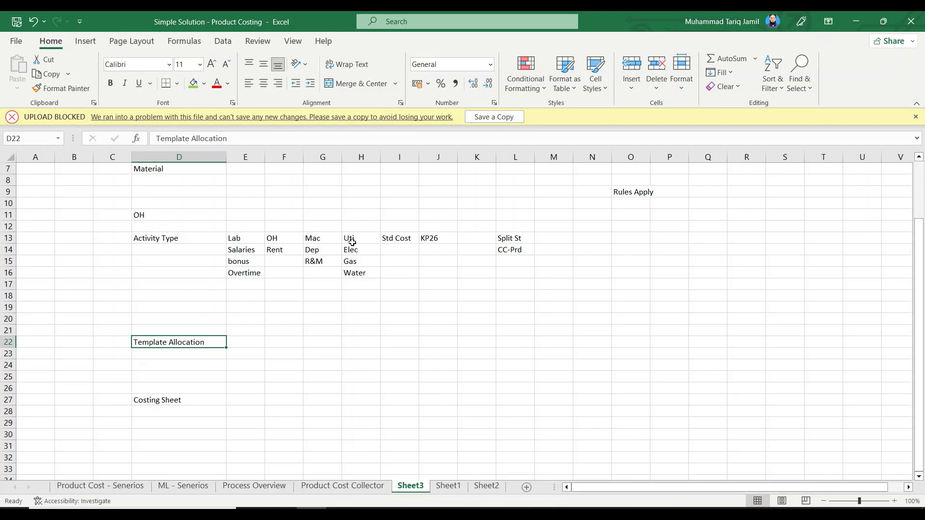
# Copy the Std Cost and KP26 labels from I13:J13 to I22:J22 in the Template Allocation row
pyautogui.click(413, 240)
pyautogui.moveTo(413, 240); pyautogui.dragTo(434, 239)
pyautogui.hotkey('ctrl', 'c')
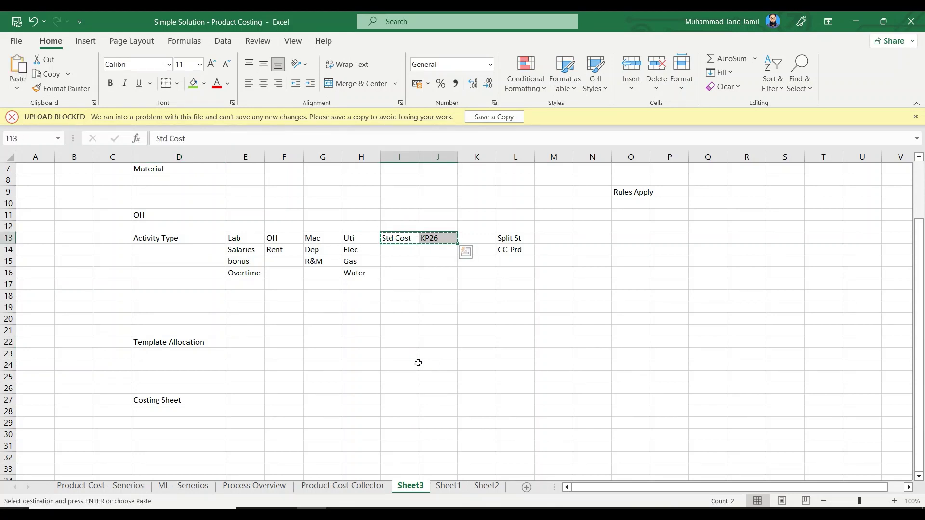
pyautogui.click(415, 343)
pyautogui.hotkey('ctrl', 'v')
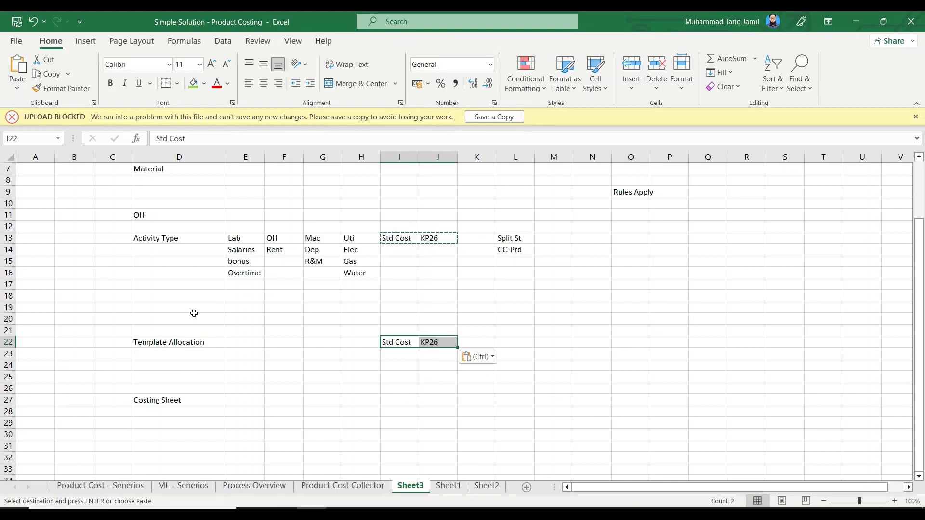
# Review the Activity Type block against the Template Allocation area, including the cost items under Lab, OH, Uti and Mac
pyautogui.moveTo(215, 224); pyautogui.dragTo(462, 296)
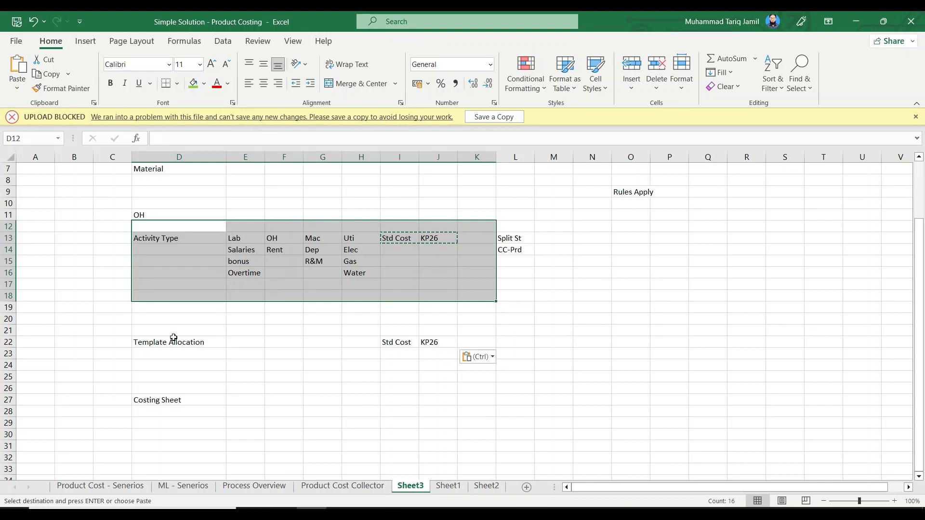
pyautogui.moveTo(174, 340); pyautogui.dragTo(505, 374)
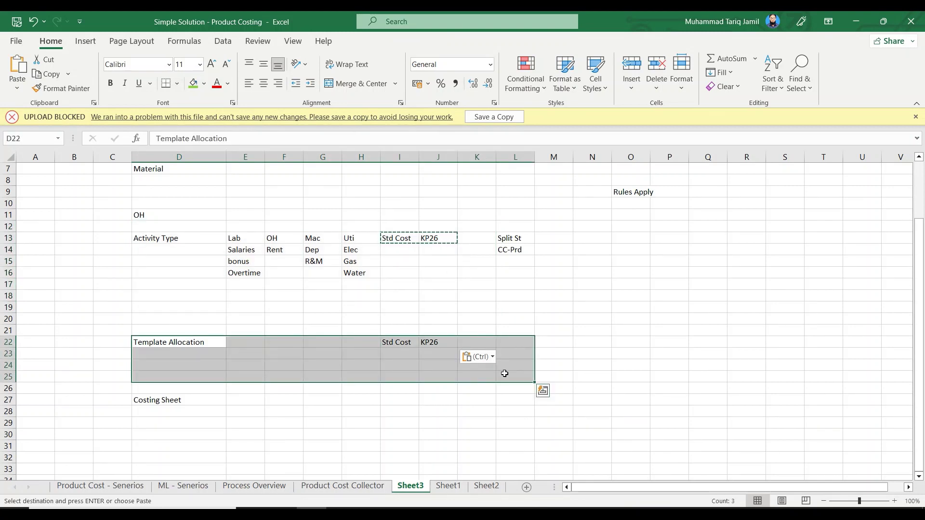
pyautogui.moveTo(207, 342); pyautogui.dragTo(434, 387)
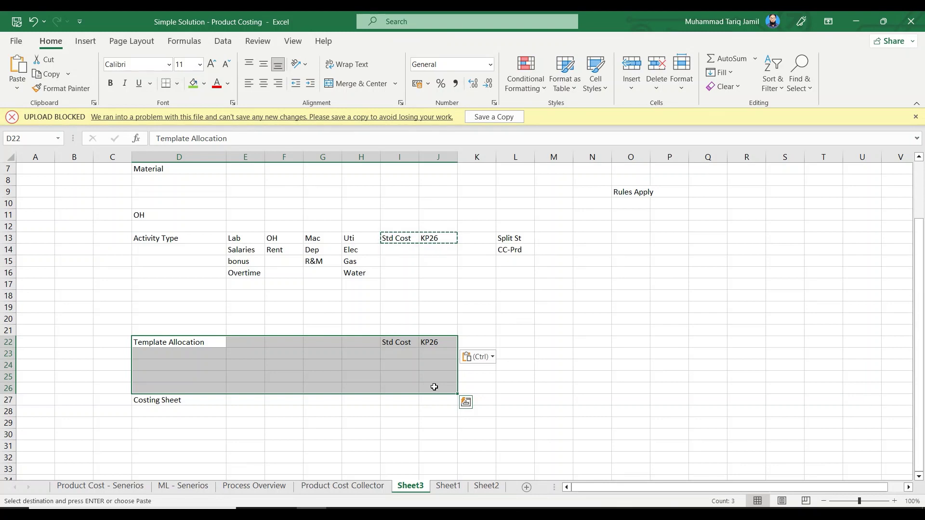
pyautogui.moveTo(237, 225); pyautogui.dragTo(244, 296)
pyautogui.moveTo(287, 226); pyautogui.dragTo(284, 276)
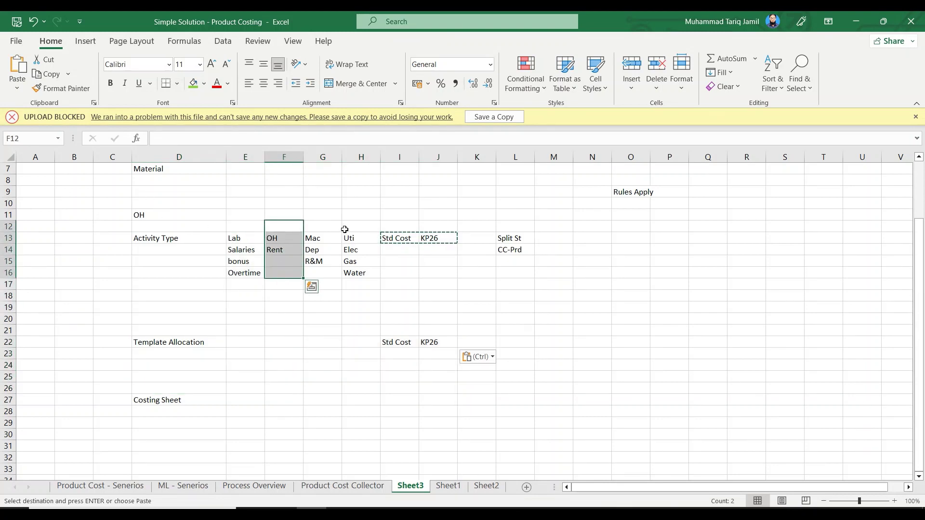
pyautogui.moveTo(344, 225); pyautogui.dragTo(356, 298)
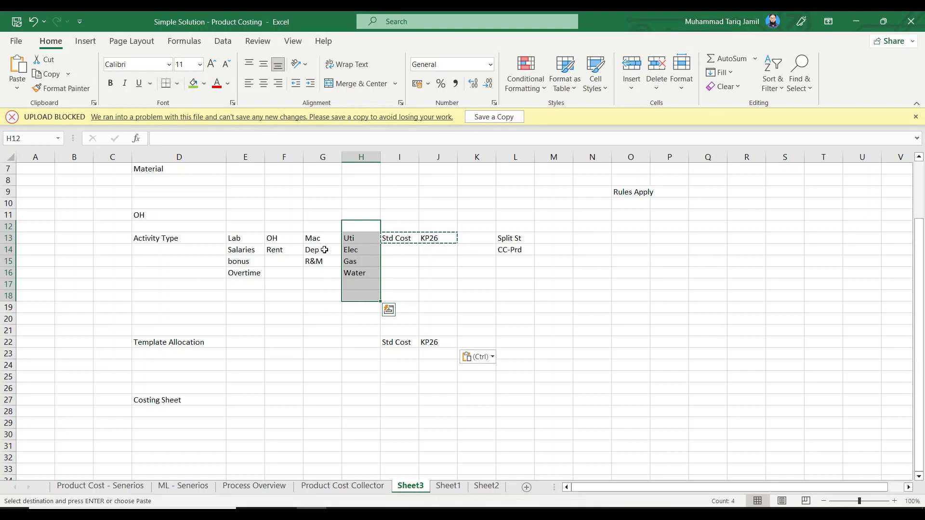
pyautogui.moveTo(323, 238); pyautogui.dragTo(321, 269)
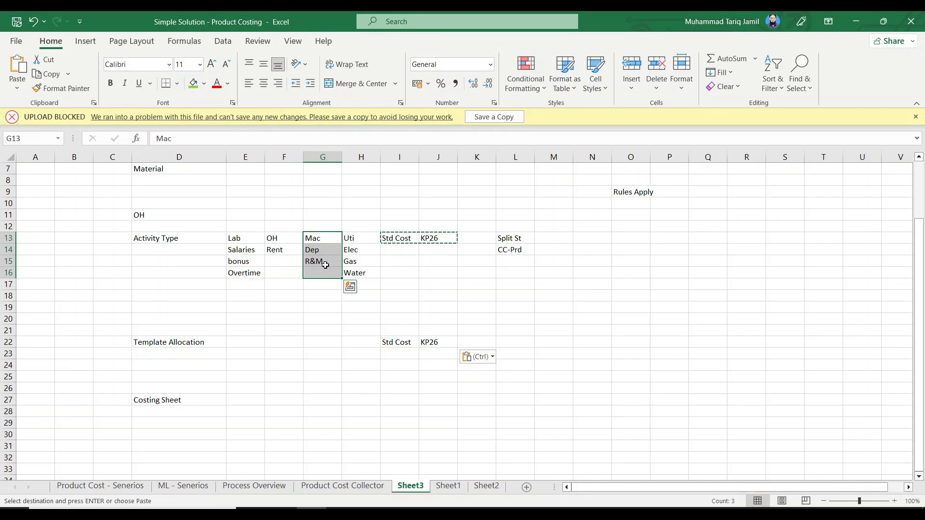
# Copy the R&M cost item from the Mac activity type to E23 under Template Allocation
pyautogui.click(325, 264)
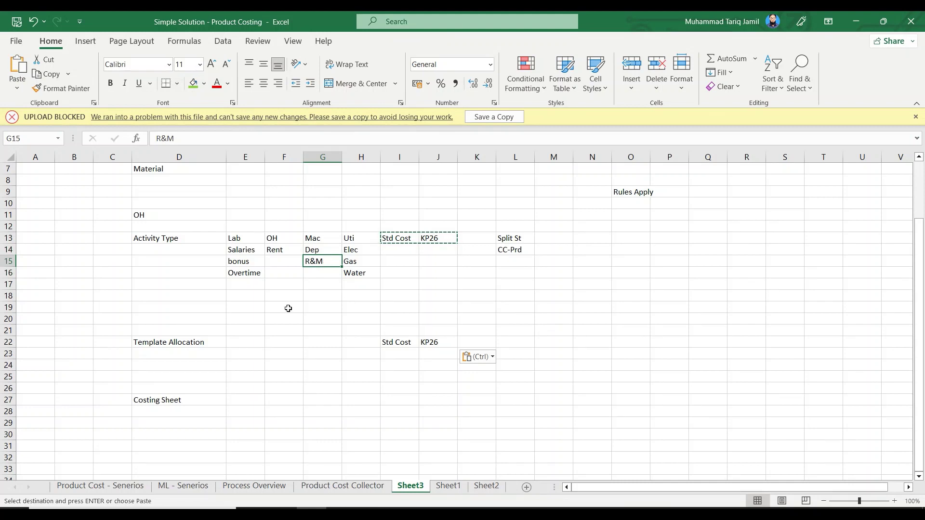
pyautogui.hotkey('ctrl', 'c')
pyautogui.click(245, 352)
pyautogui.hotkey('ctrl', 'v')
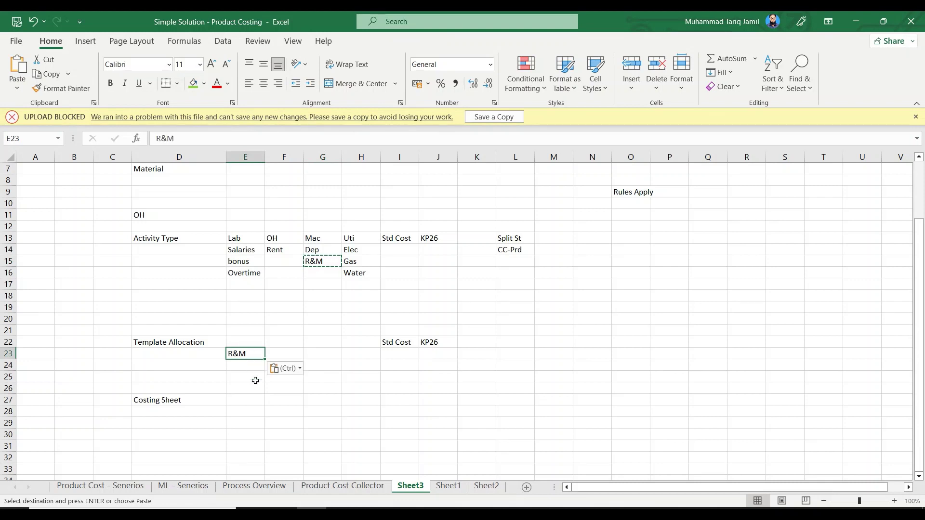
# Enter QC in F23, beside R&M under Template Allocation
pyautogui.click(248, 340)
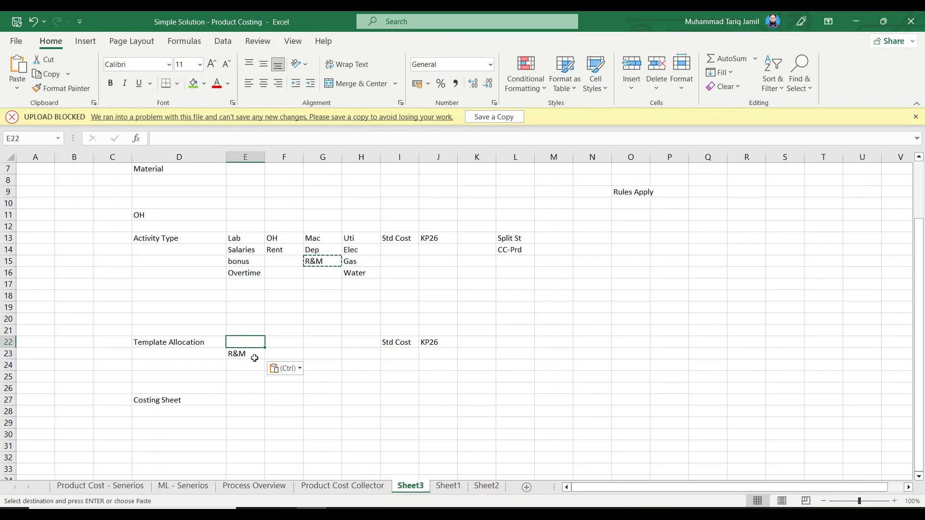
pyautogui.press('Down')
pyautogui.press('Right')
pyautogui.write('QC')
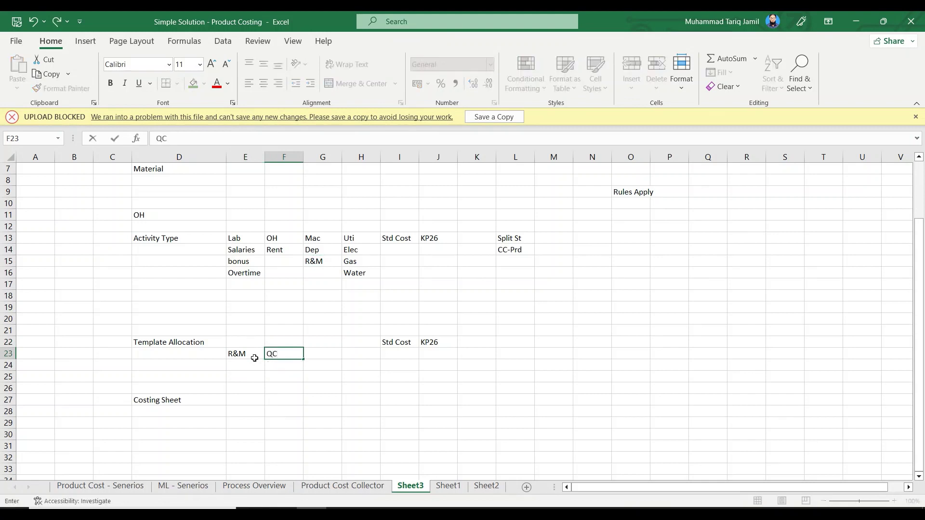
pyautogui.press('Return')
pyautogui.press('Up')
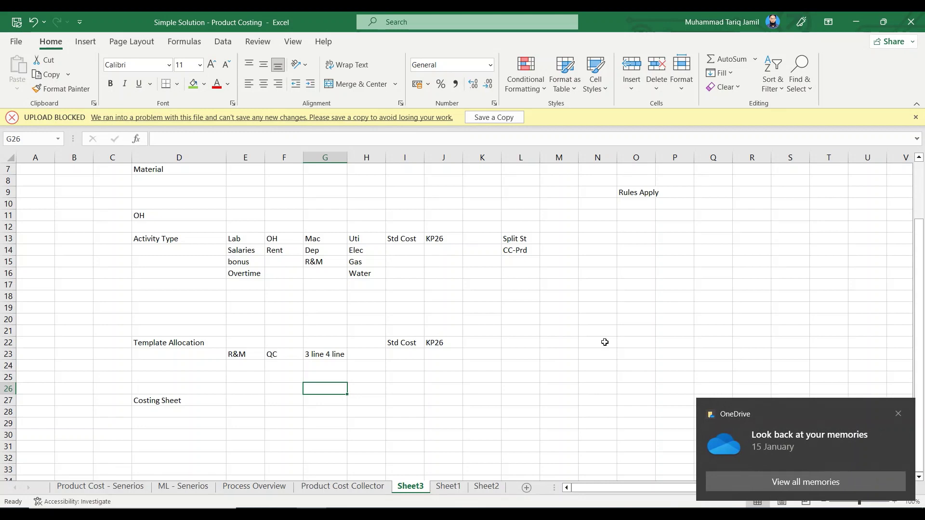
# Compare the activity type block E13:J18 with the QC entries and the Std Cost and KP26 labels of Template Allocation
pyautogui.click(441, 252)
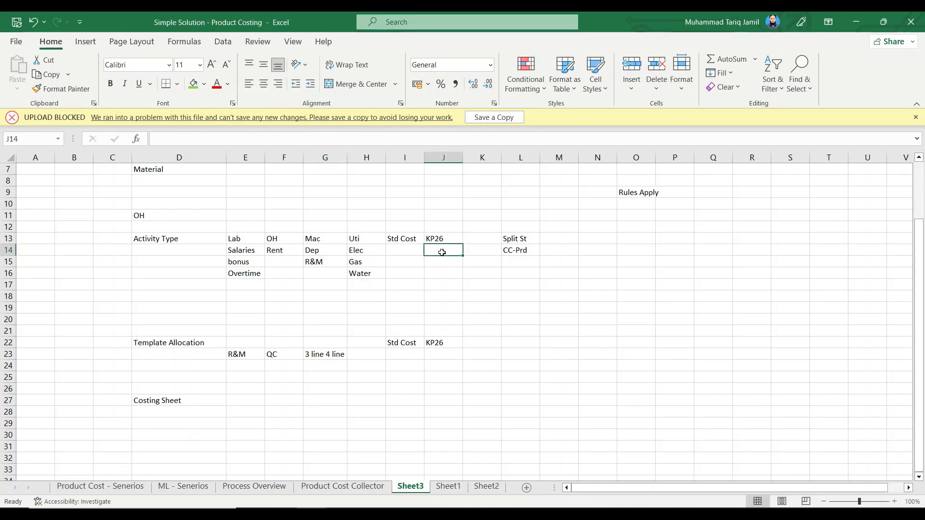
pyautogui.moveTo(241, 238); pyautogui.dragTo(456, 294)
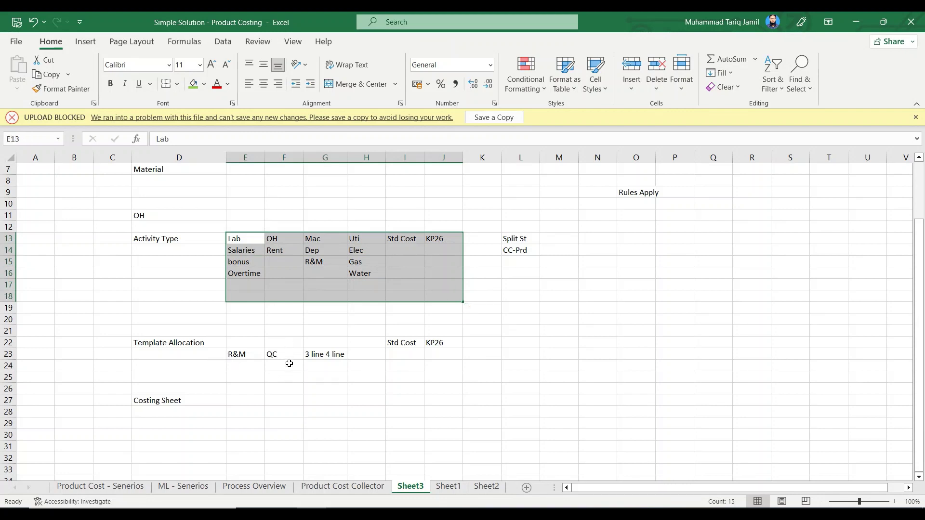
pyautogui.moveTo(287, 359); pyautogui.dragTo(350, 396)
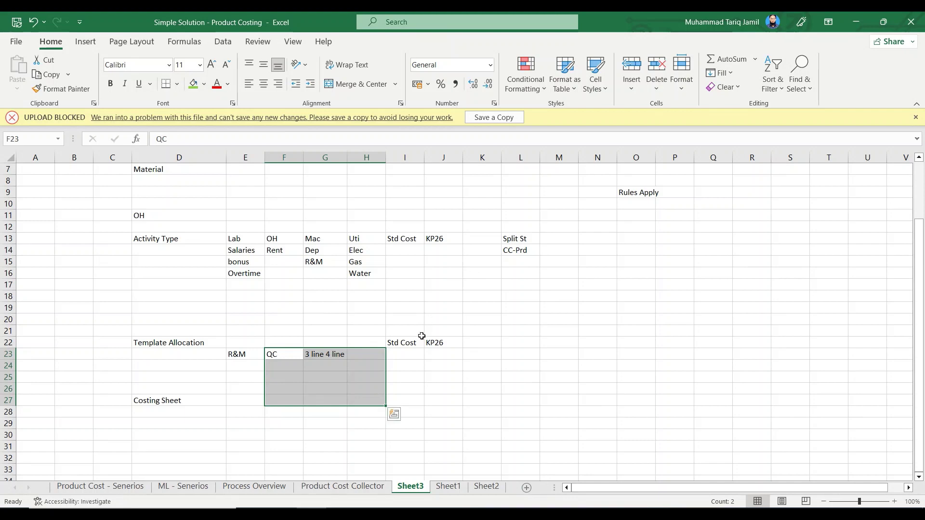
pyautogui.moveTo(405, 356); pyautogui.dragTo(460, 333)
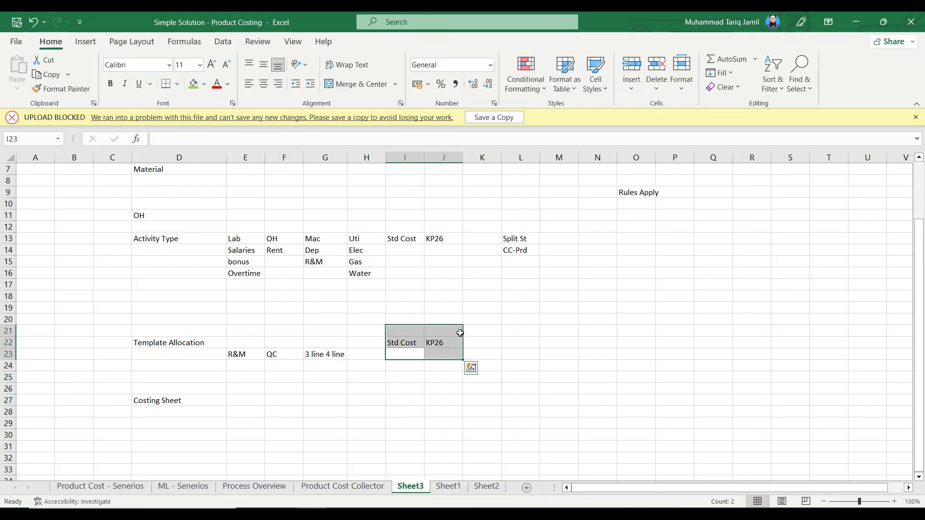
# Switch to SAP and open transaction CPT2 for changing templates with controlling area A000
pyautogui.click(449, 469)
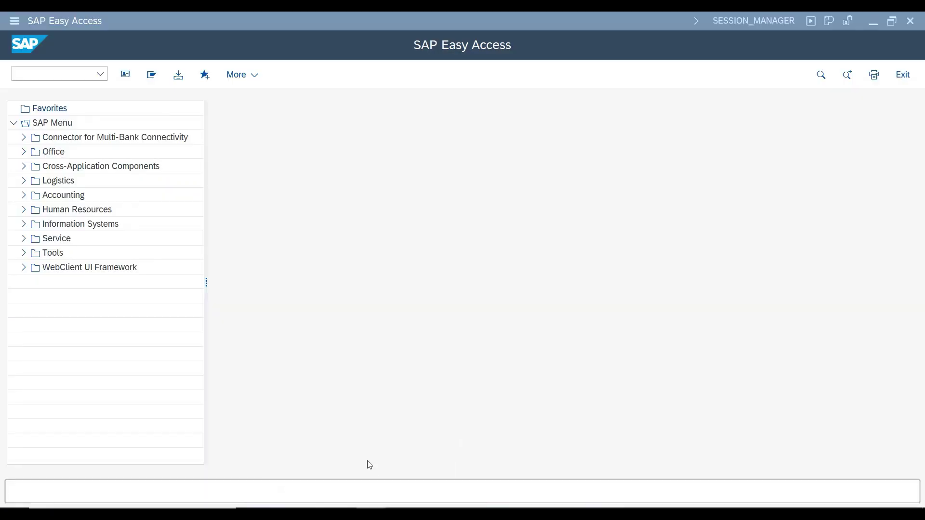
pyautogui.write('kpt2')
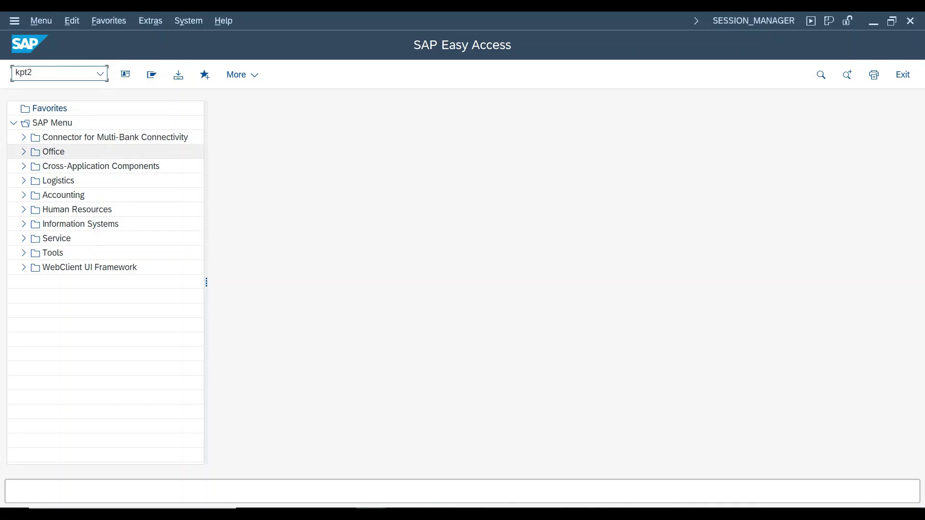
pyautogui.press('BackSpace')
pyautogui.press('BackSpace')
pyautogui.write('e34')
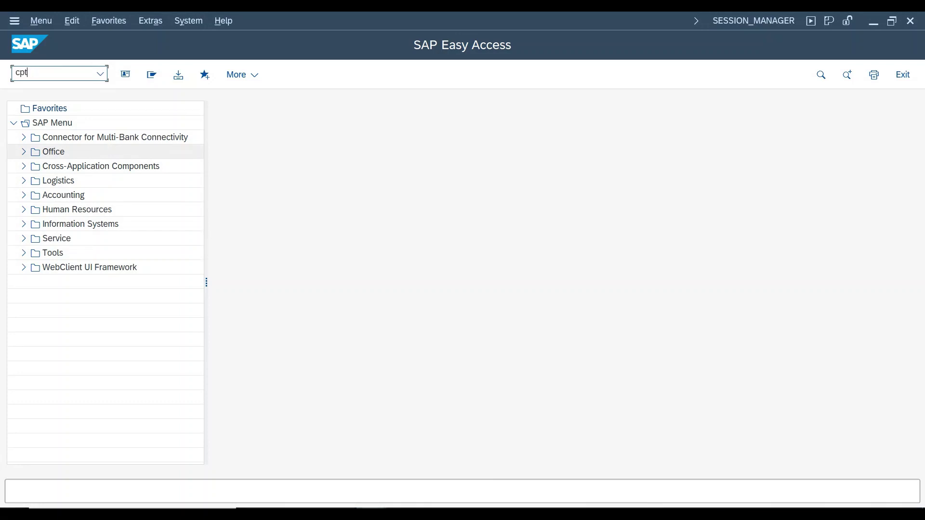
pyautogui.press('Return')
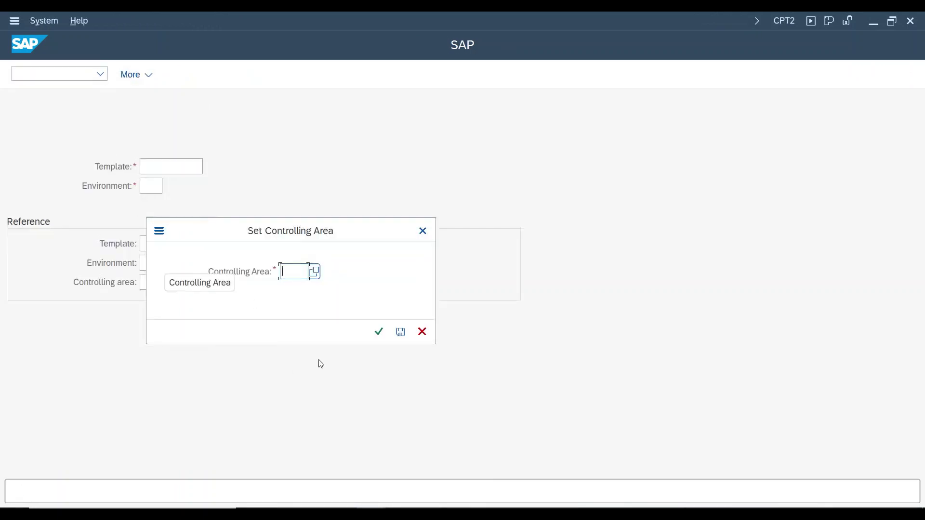
pyautogui.write('A000')
pyautogui.press('Return')
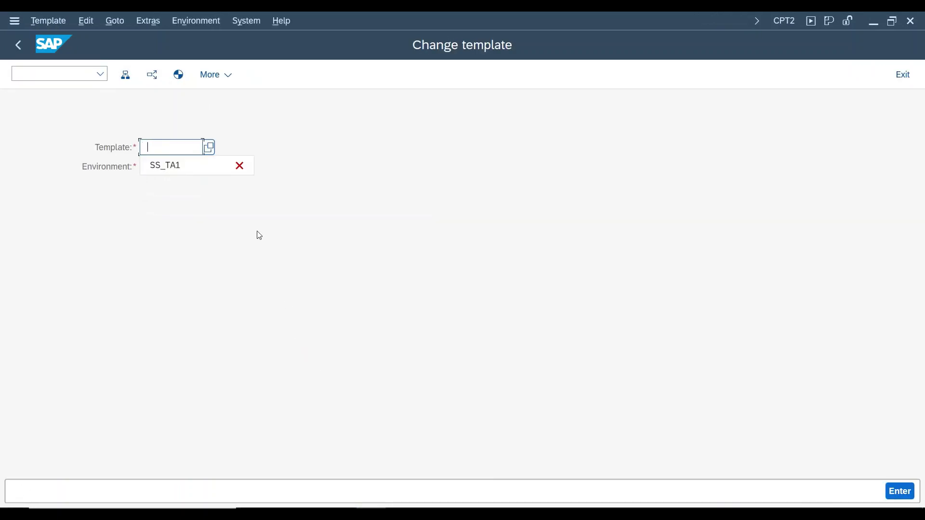
# Open template SS_TA1 with environment 010, Product cost collector
pyautogui.click(205, 173)
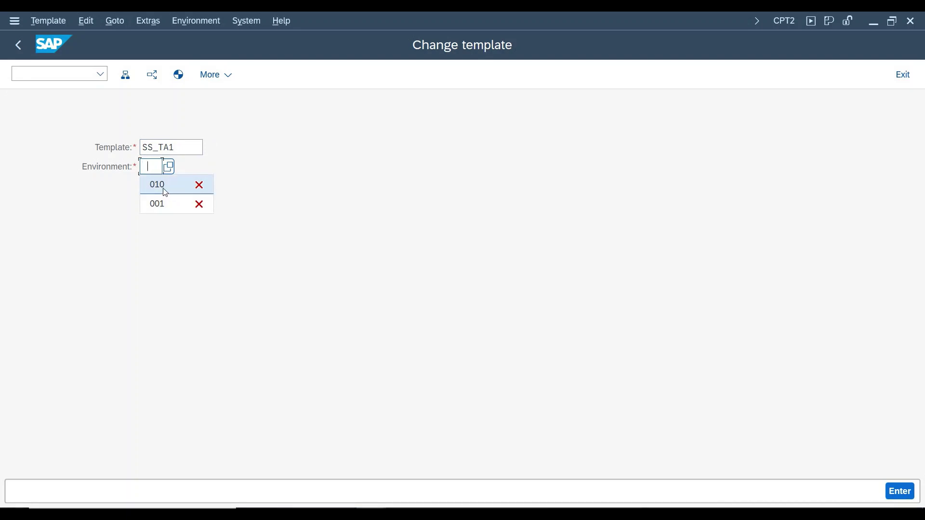
pyautogui.click(165, 171)
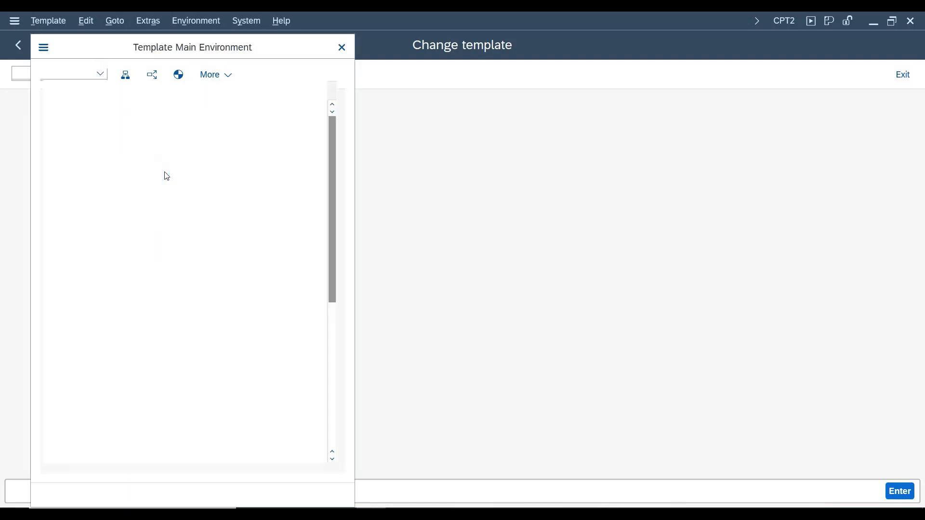
pyautogui.click(159, 110)
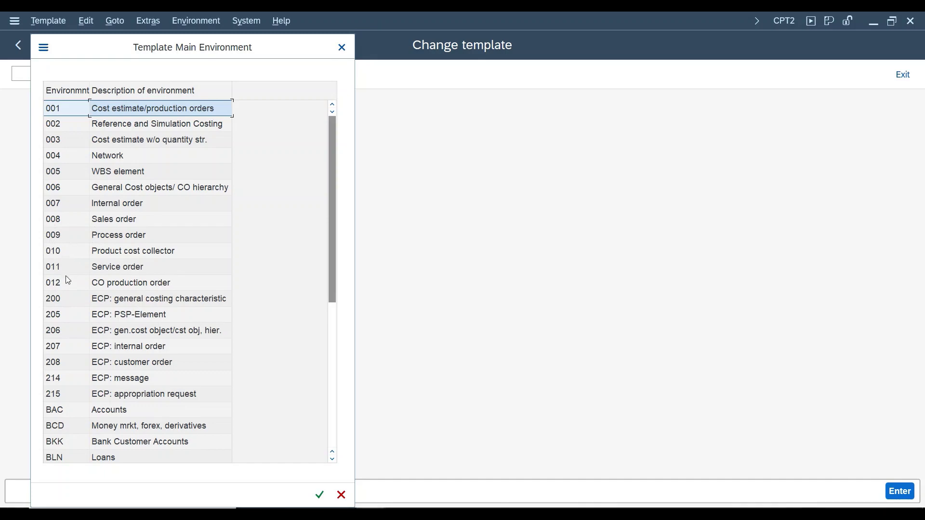
pyautogui.doubleClick(64, 251)
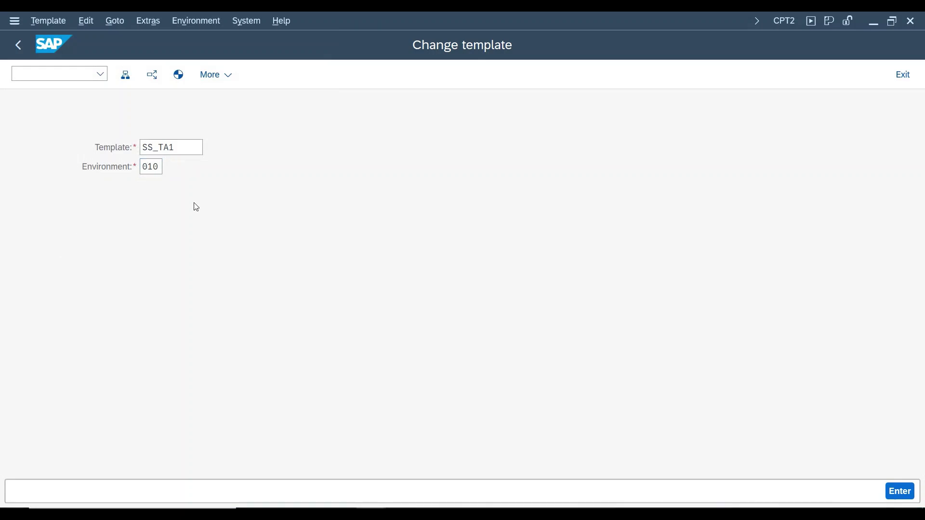
pyautogui.press('Return')
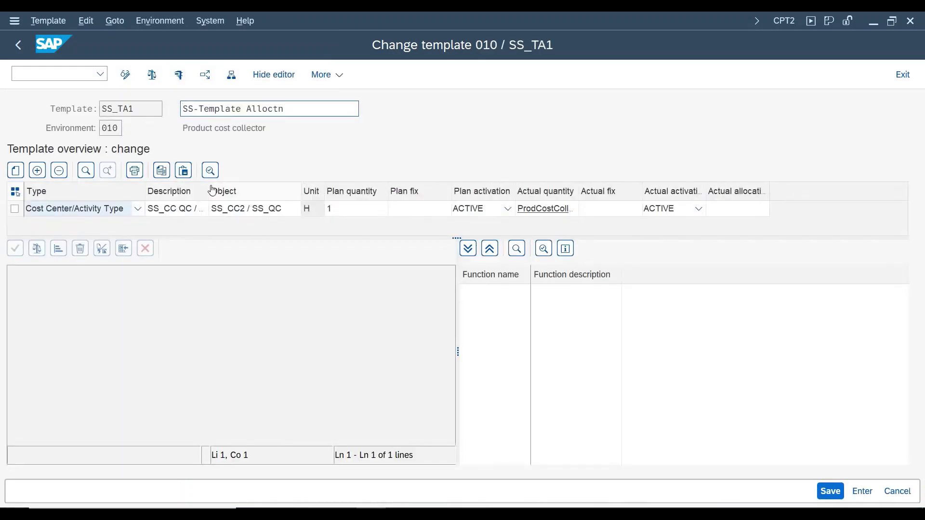
# Widen the Description and Actual quantity columns in the template overview and inspect the QC line's plan quantity and actual quantity function
pyautogui.moveTo(210, 190); pyautogui.dragTo(268, 190)
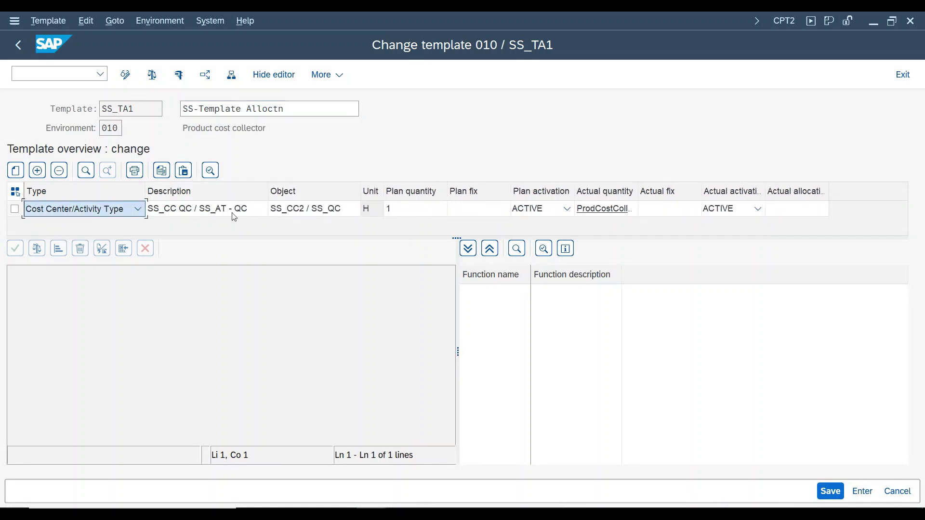
pyautogui.click(427, 216)
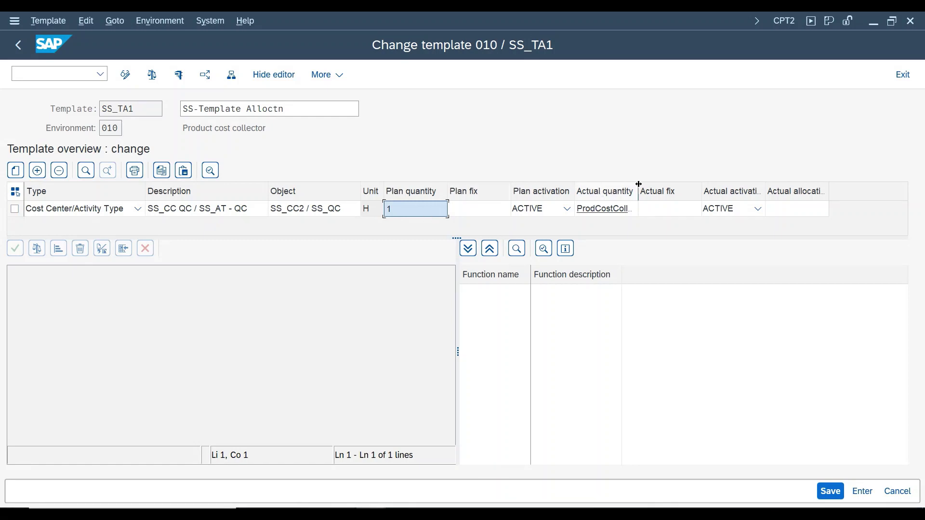
pyautogui.moveTo(638, 184); pyautogui.dragTo(723, 176)
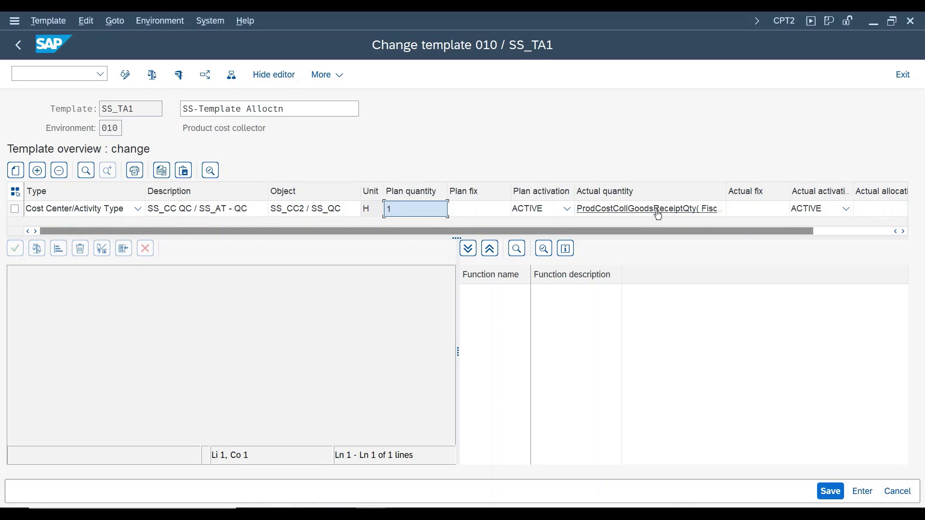
# Open the QC line's actual quantity function in the formula editor and examine the goods receipt quantity expression
pyautogui.click(657, 210)
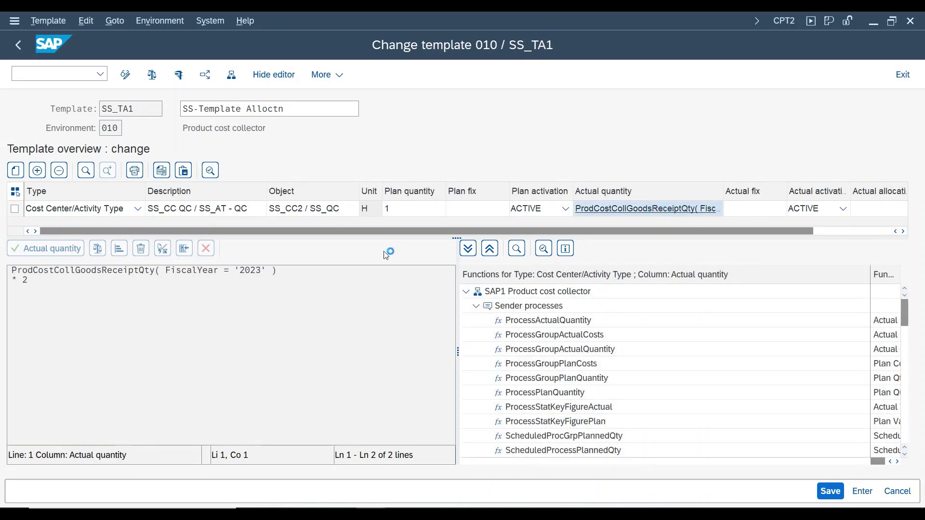
pyautogui.moveTo(11, 269); pyautogui.dragTo(39, 278)
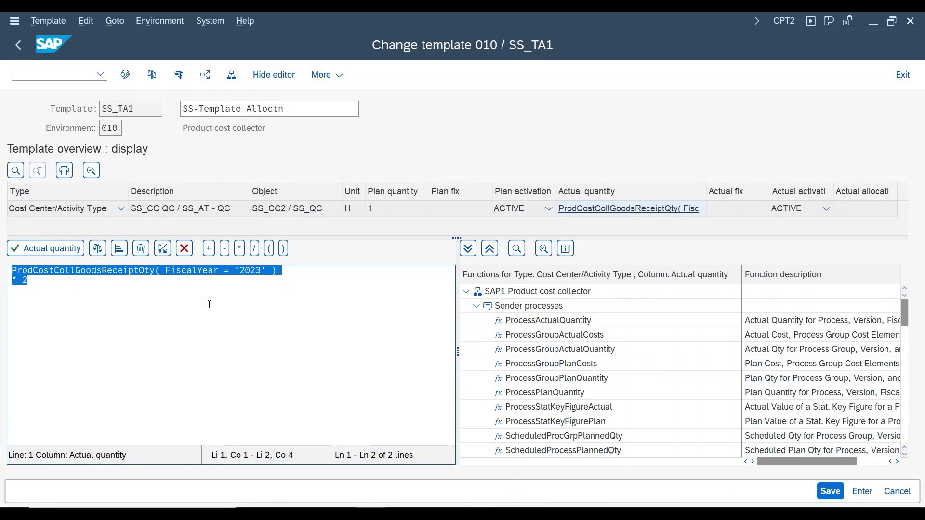
pyautogui.click(644, 195)
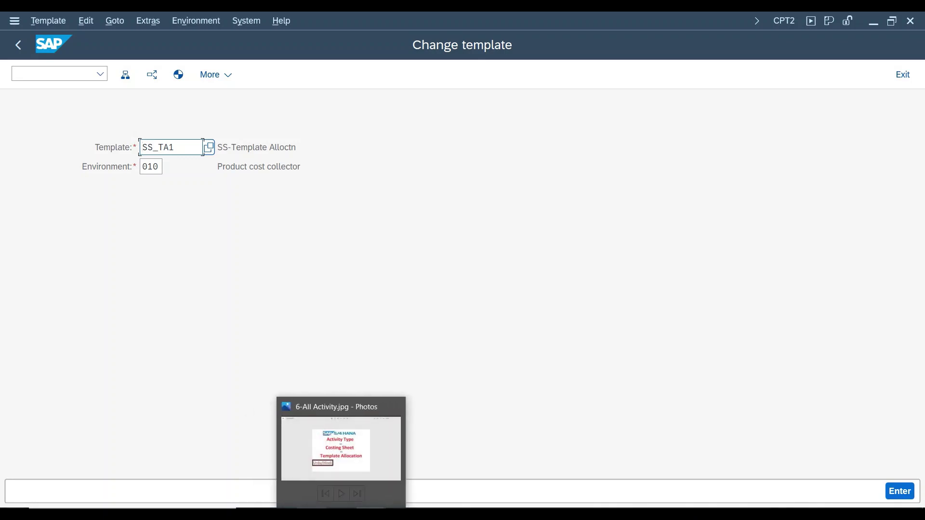
# Switch to the Excel workbook and review the Template Allocation block D20:L25 and the Costing Sheet area beneath it
pyautogui.click(311, 517)
pyautogui.moveTo(161, 318); pyautogui.dragTo(519, 367)
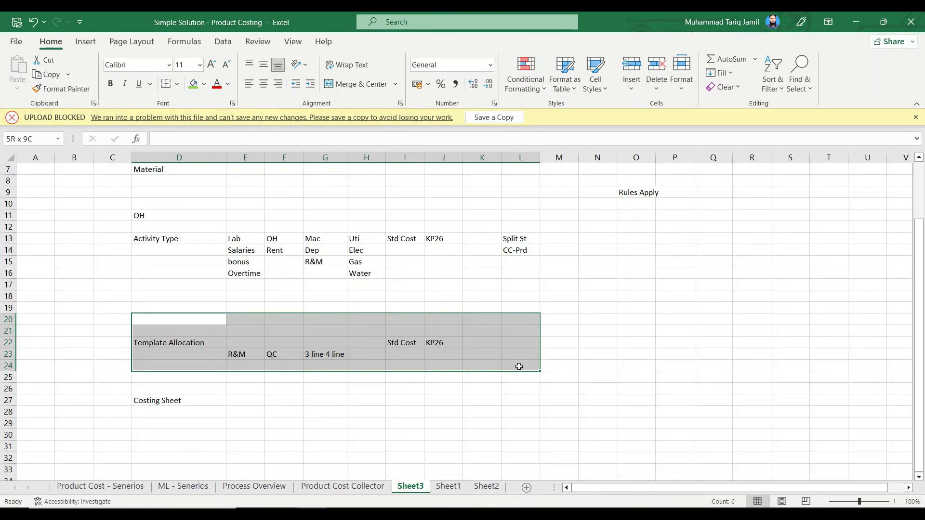
pyautogui.moveTo(519, 368); pyautogui.dragTo(518, 375)
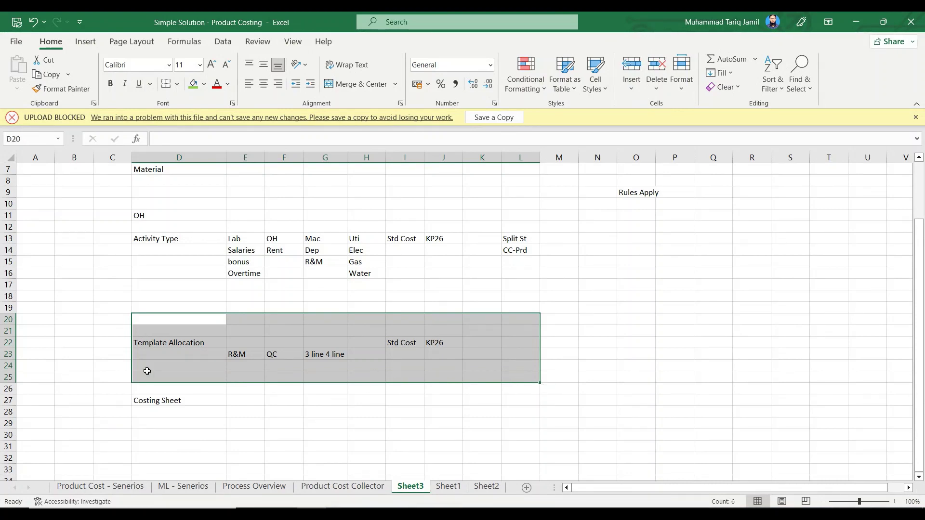
pyautogui.scroll(-2, 199, 417)
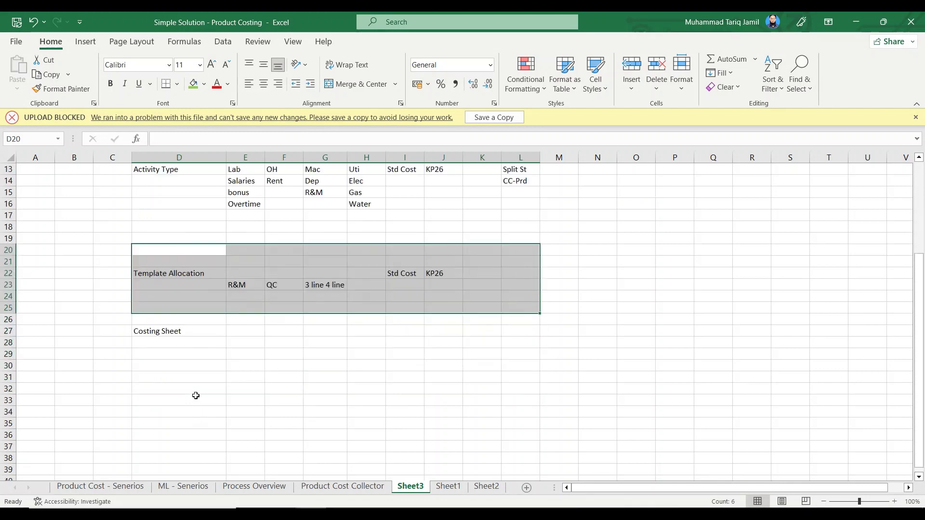
# Enter R&D in cell E28 under the Costing Sheet heading
pyautogui.click(189, 342)
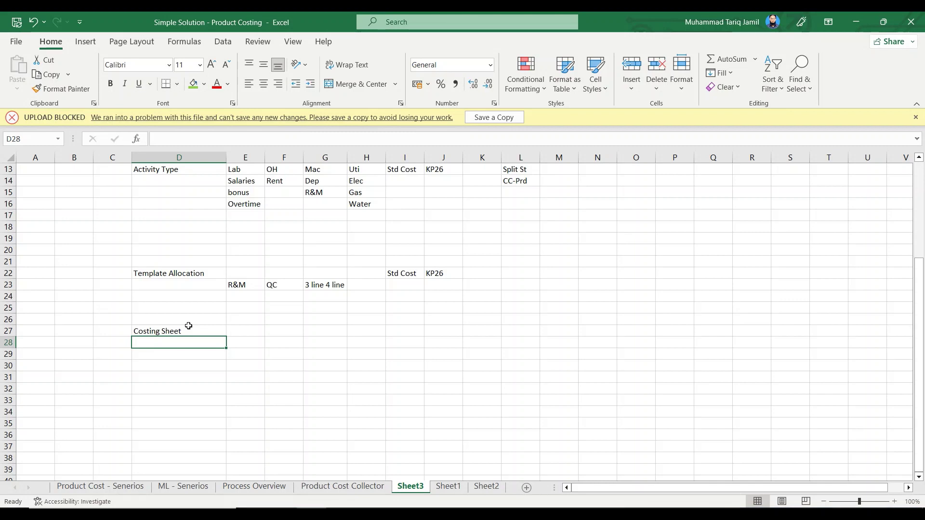
pyautogui.press('Tab')
pyautogui.write('R')
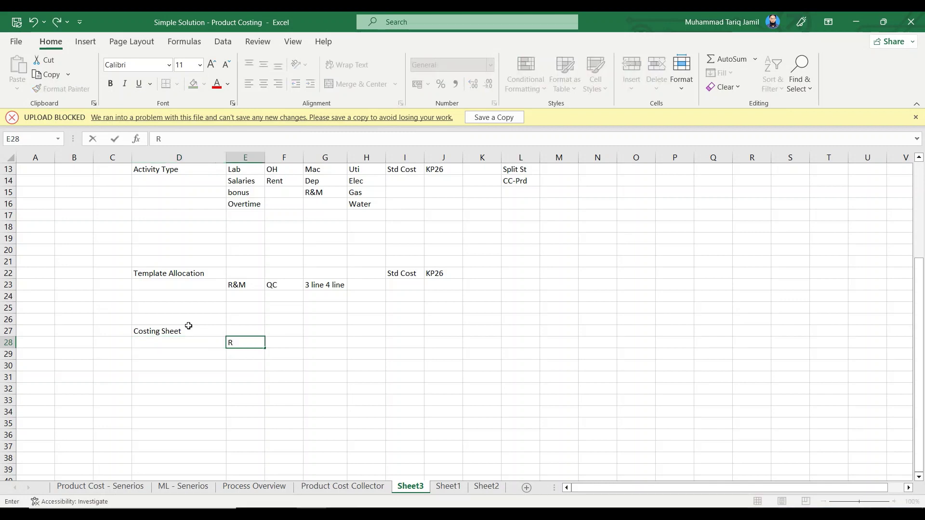
pyautogui.write('&D')
pyautogui.press('Return')
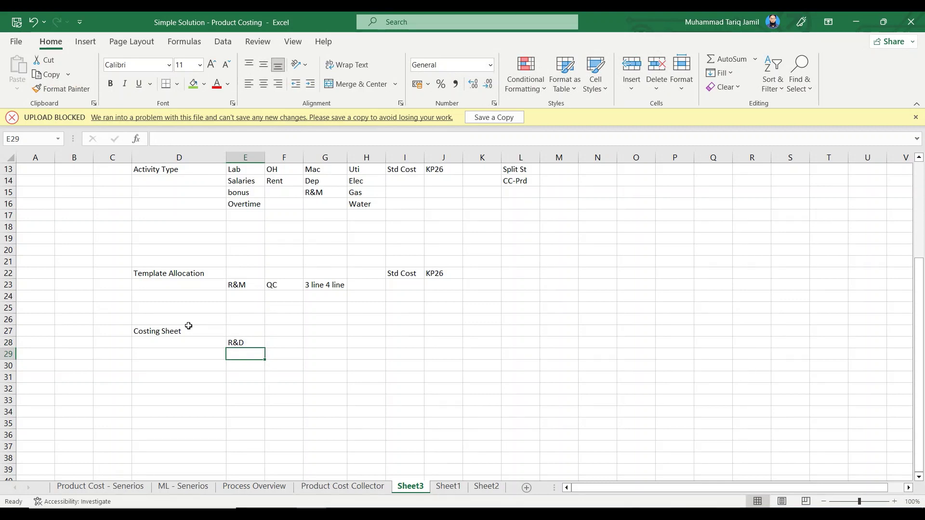
# Start a cost example by entering Mater in J30 and the amount 10 in K30
pyautogui.click(461, 369)
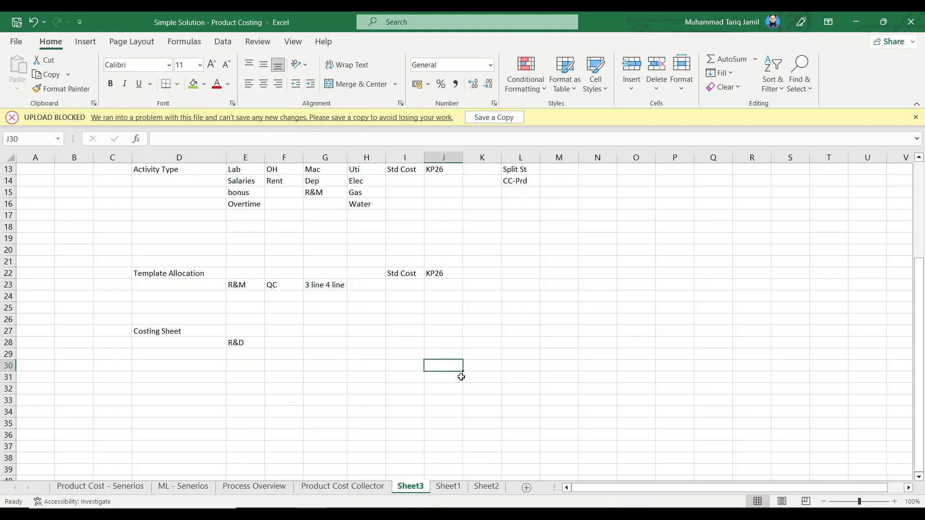
pyautogui.write('Mater')
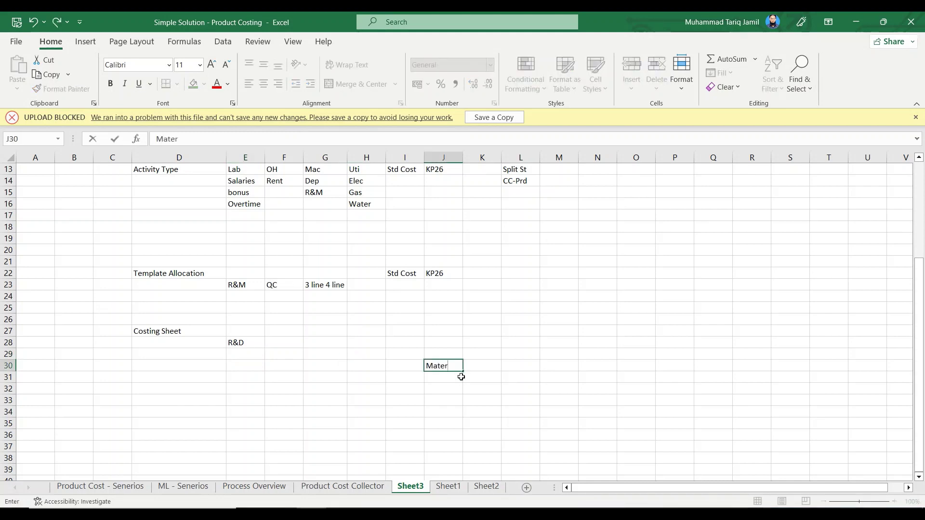
pyautogui.press('Tab')
pyautogui.write('10')
pyautogui.press('Return')
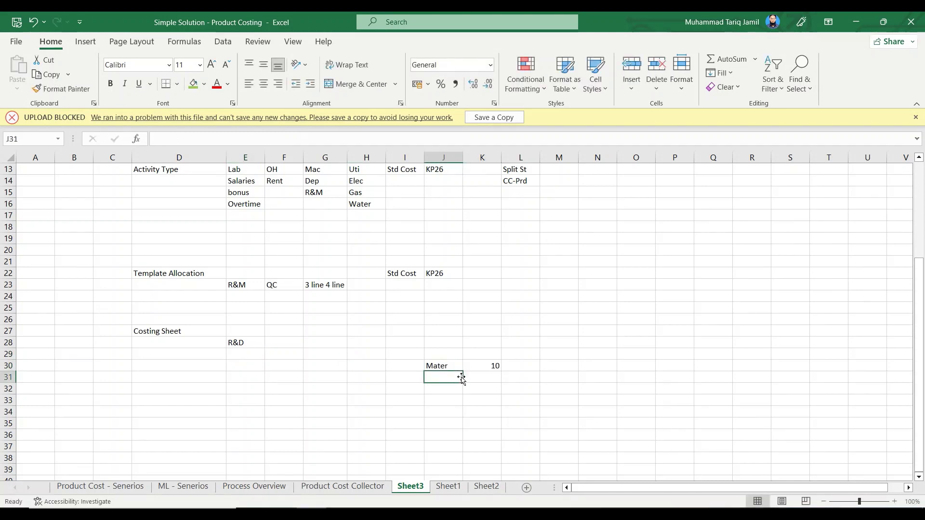
# Enter AT-1 in J31 and fill the series down to AT-4 in J34
pyautogui.write('AT')
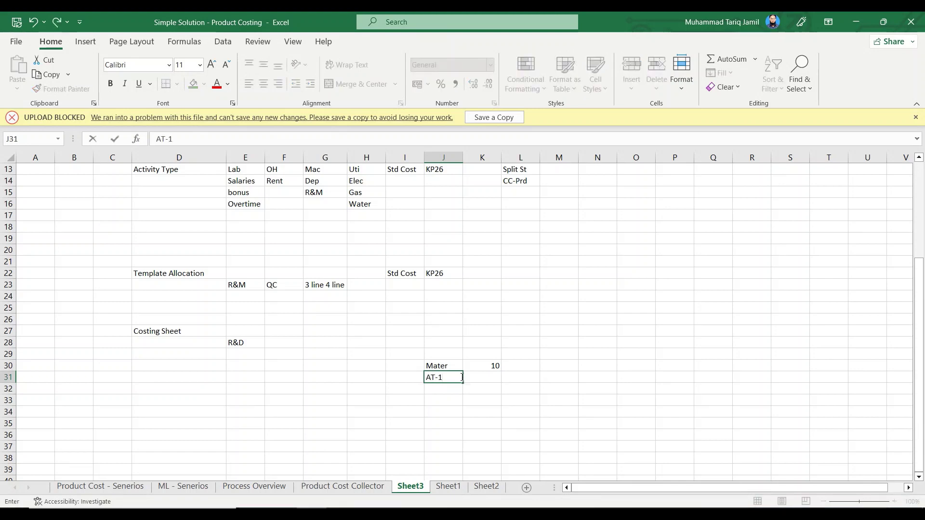
pyautogui.write('-1')
pyautogui.press('Return')
pyautogui.click(461, 378)
pyautogui.moveTo(462, 380); pyautogui.dragTo(463, 416)
pyautogui.click(486, 387)
# Enter the amounts 2, 3, 4 and 6 for AT-1 to AT-4 in K31:K34
pyautogui.click(487, 374)
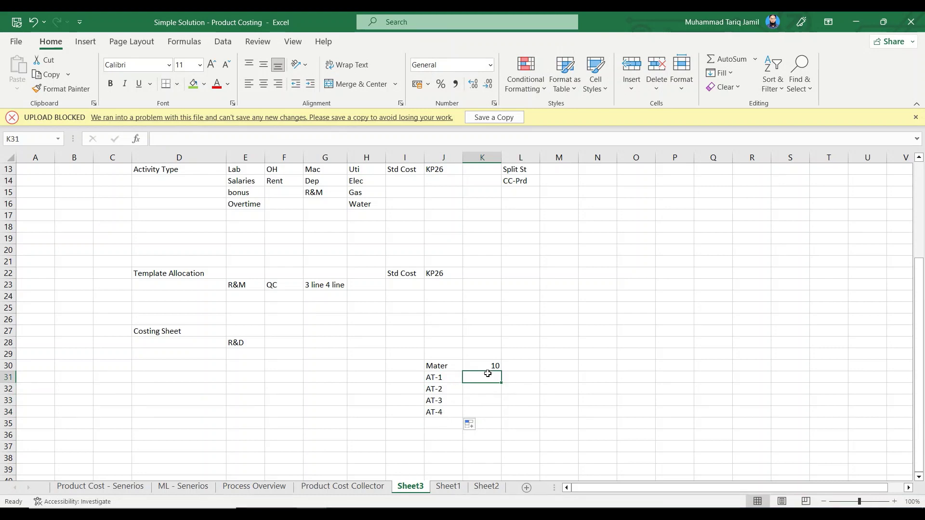
pyautogui.write('2')
pyautogui.press('Return')
pyautogui.write('3')
pyautogui.press('Return')
pyautogui.write('4')
pyautogui.press('Return')
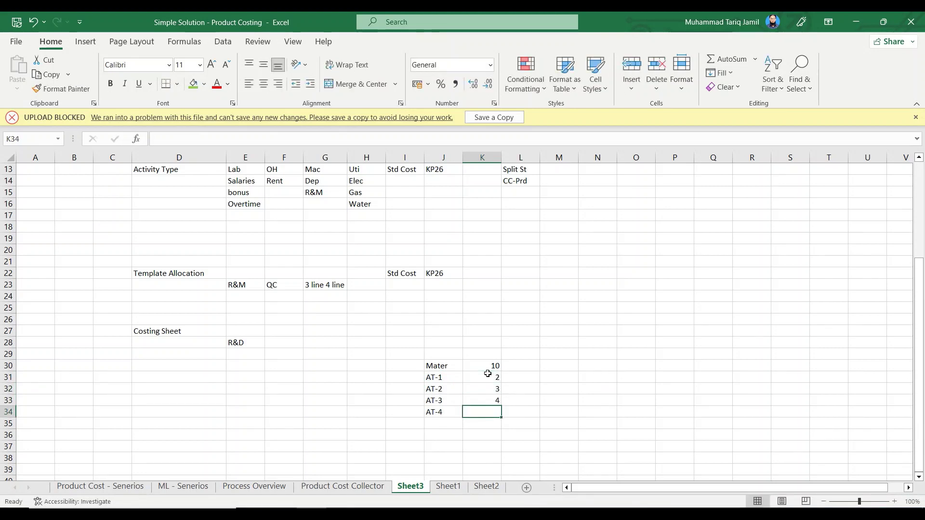
pyautogui.write('6')
pyautogui.press('Return')
# Total the amounts K30:K35 in K36 with AutoSum and label the row Cost in J36
pyautogui.press('Return')
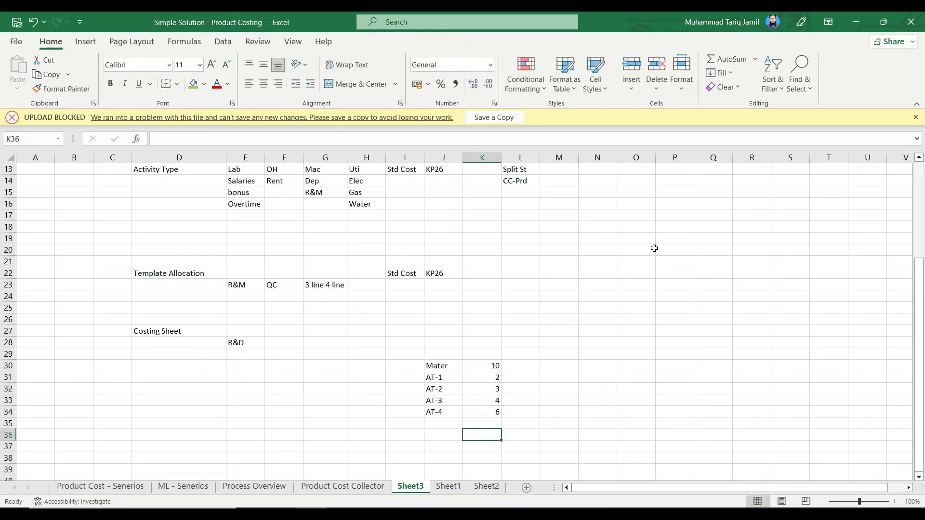
pyautogui.click(718, 60)
pyautogui.press('Return')
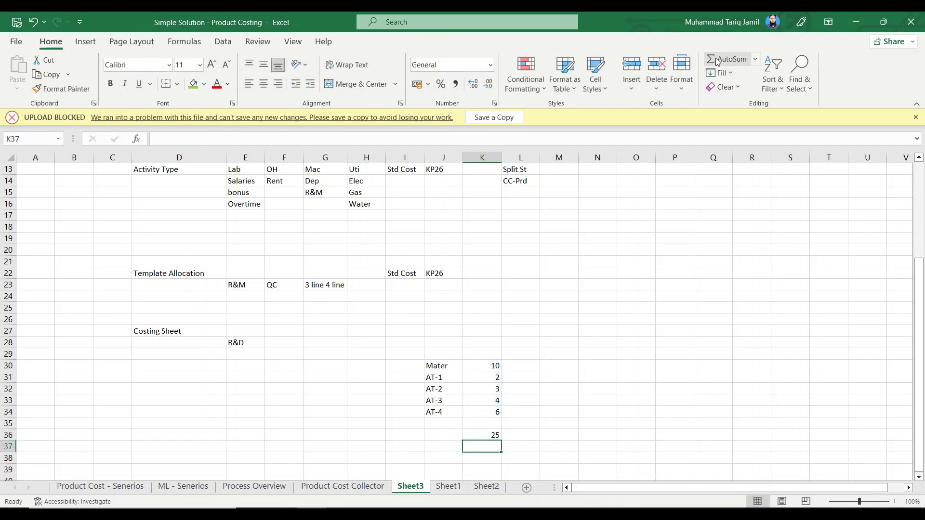
pyautogui.press('Return')
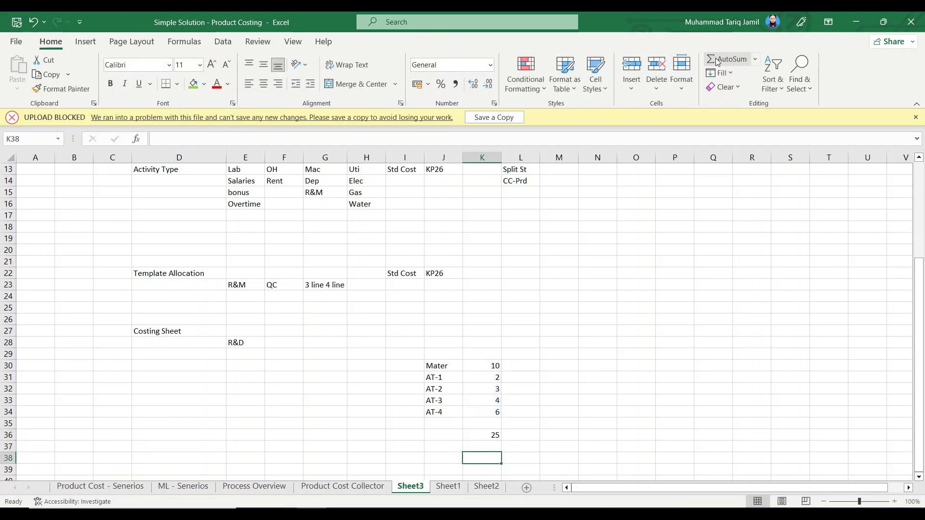
pyautogui.click(421, 446)
pyautogui.click(452, 432)
pyautogui.write('Cost')
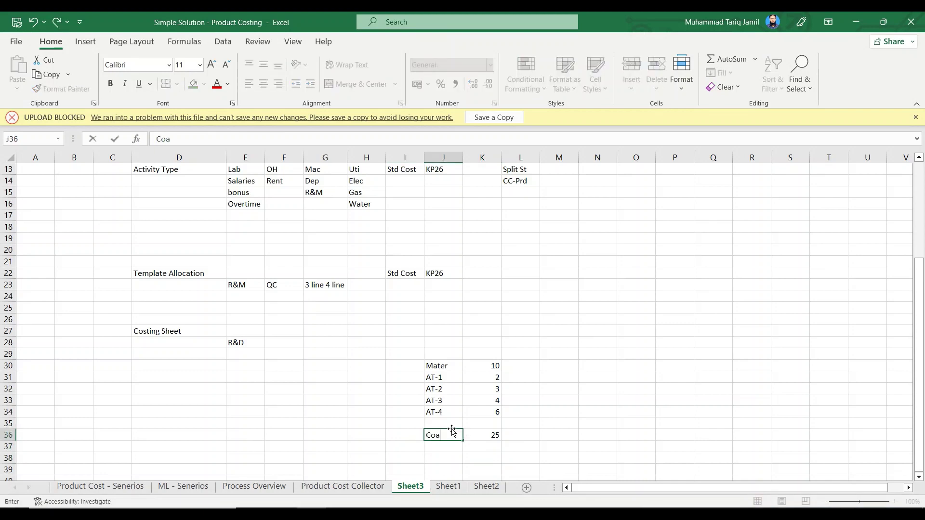
pyautogui.press('Tab')
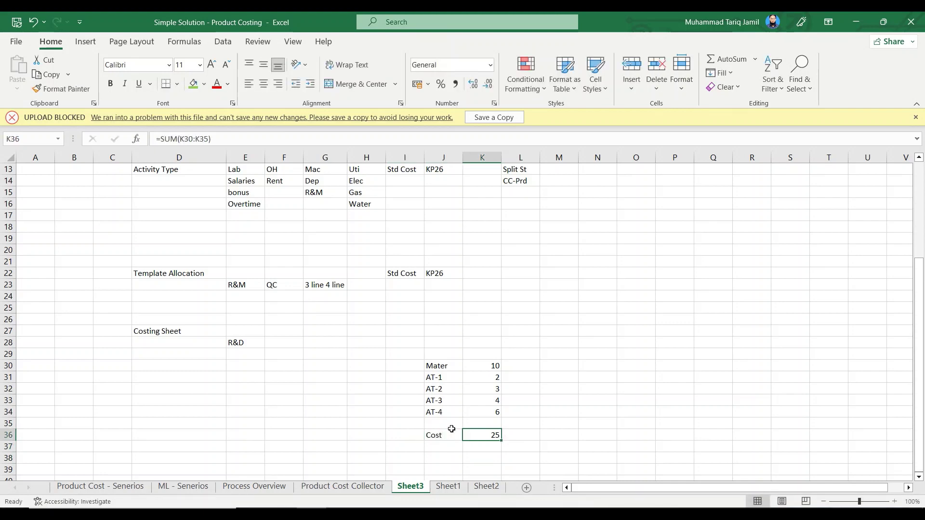
# Enter a formula in K37 that multiplies the cost in K36 by 0.5
pyautogui.click(488, 446)
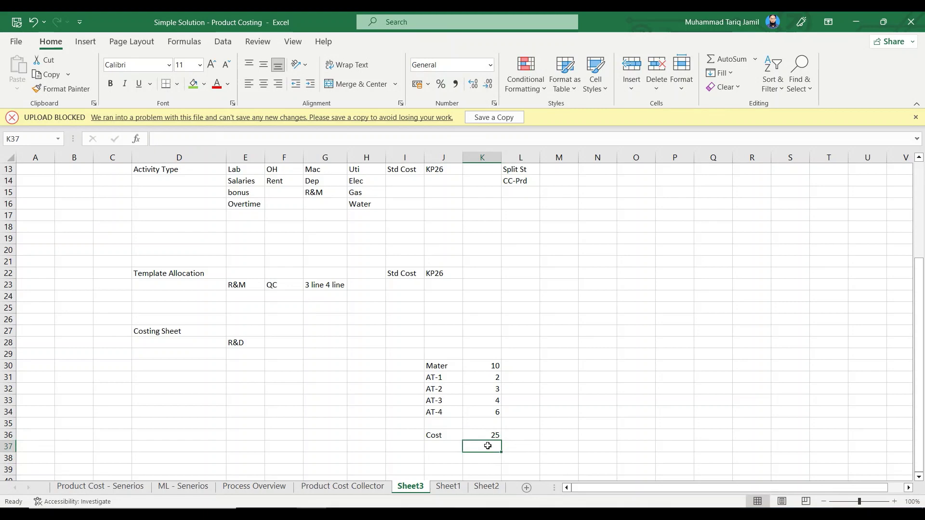
pyautogui.write('+')
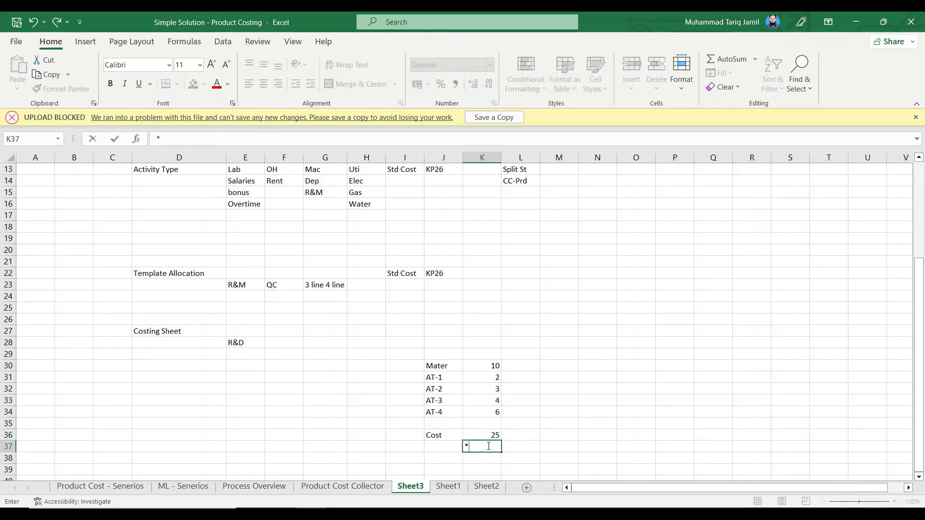
pyautogui.press('Escape')
pyautogui.write('+')
pyautogui.press('Up')
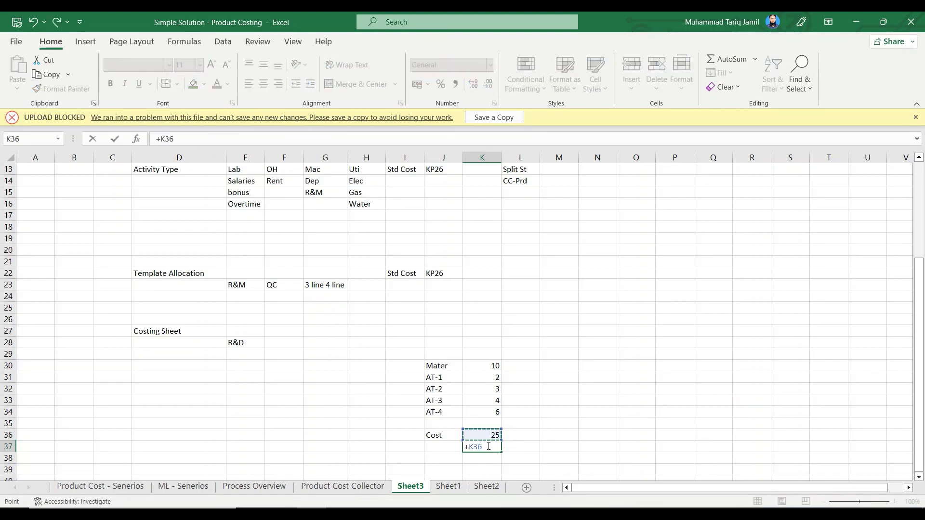
pyautogui.write('*.5')
pyautogui.hotkey('ctrl', 'Return')
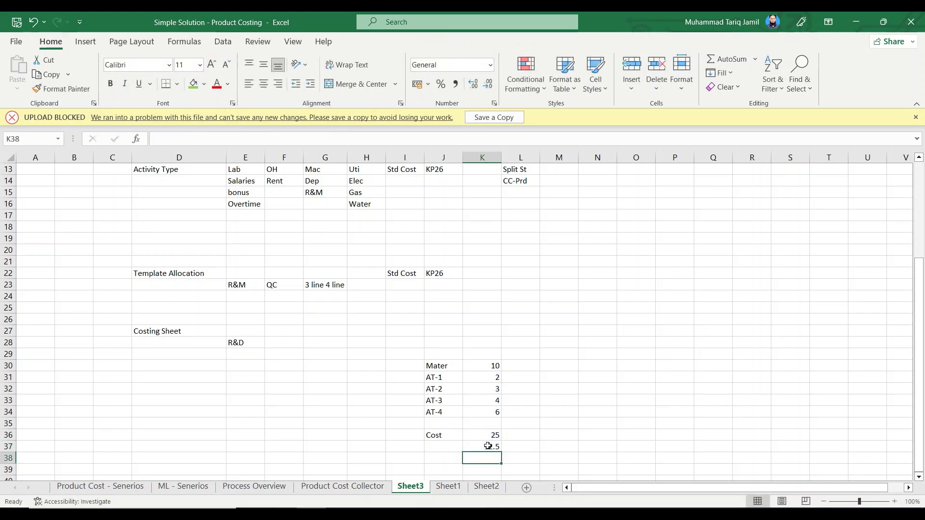
# Change the multiplier in the K37 formula to 0.25 and label the row R&D in J37
pyautogui.click(228, 143)
pyautogui.press('BackSpace')
pyautogui.write('25')
pyautogui.press('Return')
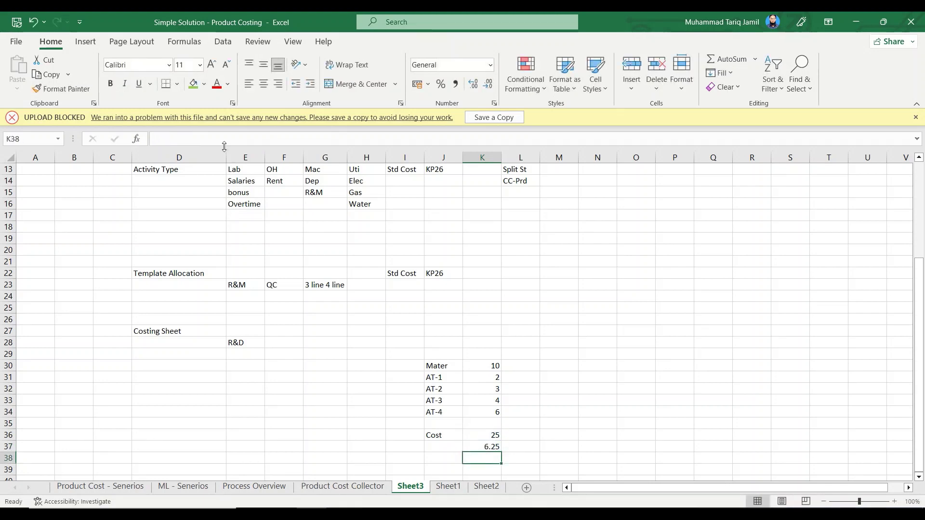
pyautogui.click(440, 453)
pyautogui.click(440, 446)
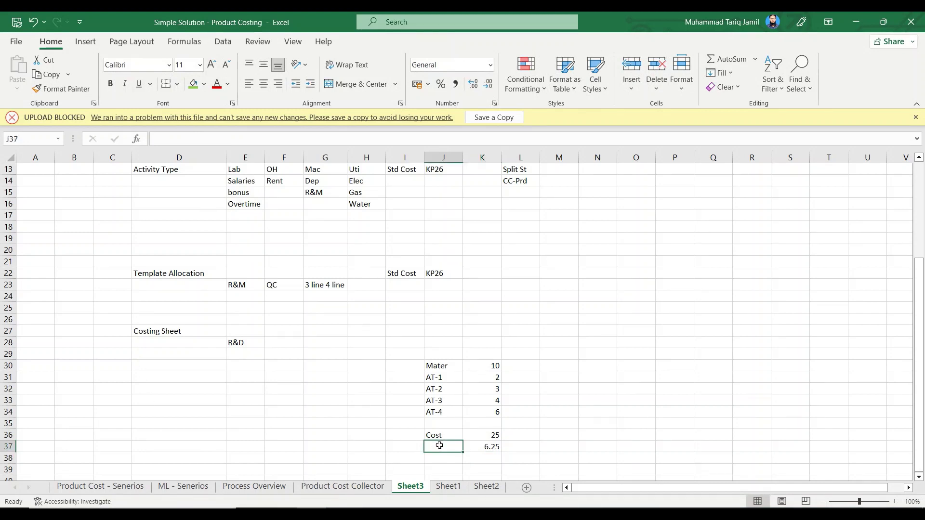
pyautogui.write('R&')
pyautogui.press('Return')
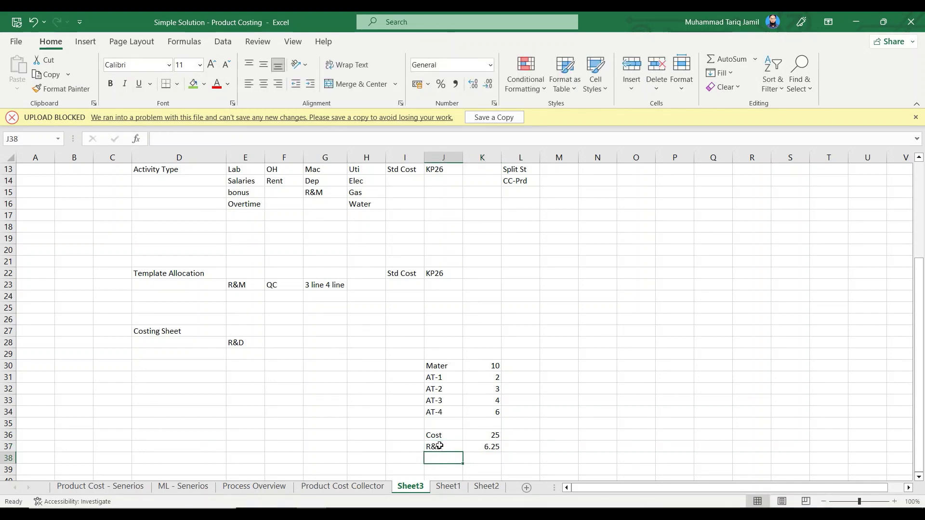
# Compare the R&D row with the material, activity and cost figures in J30:K36 and check the formula in K37
pyautogui.moveTo(439, 446); pyautogui.dragTo(498, 444)
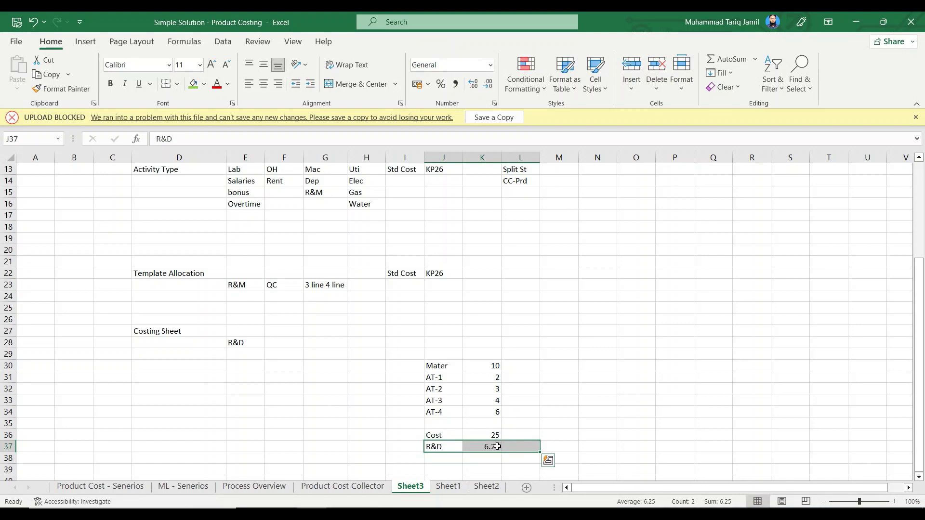
pyautogui.click(488, 437)
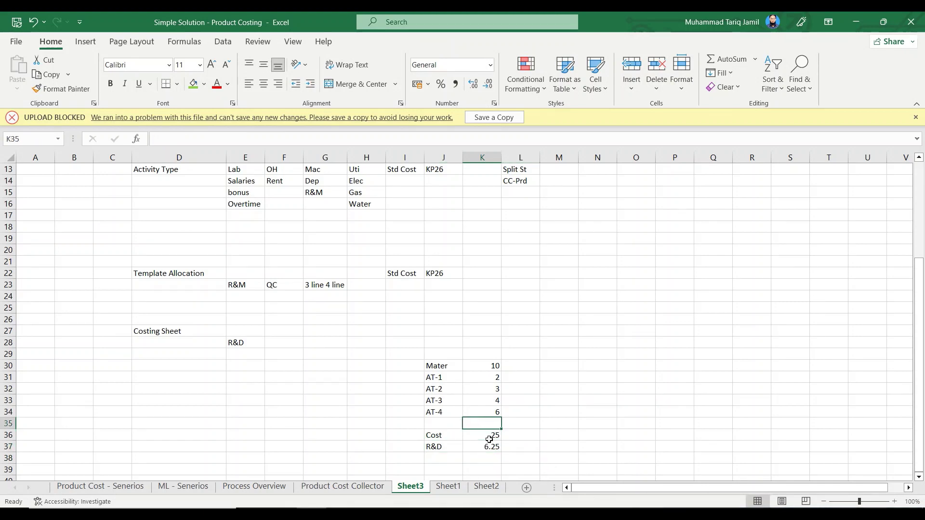
pyautogui.moveTo(487, 436); pyautogui.dragTo(452, 367)
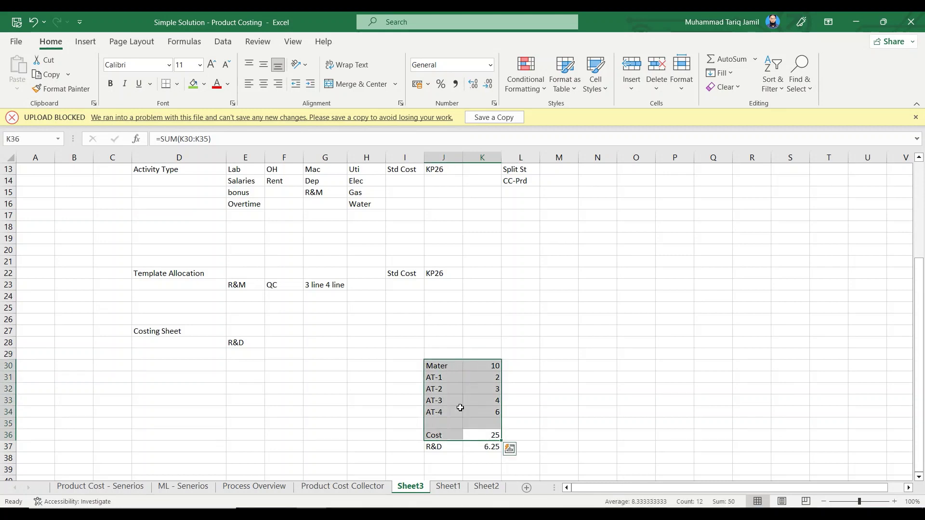
pyautogui.click(493, 445)
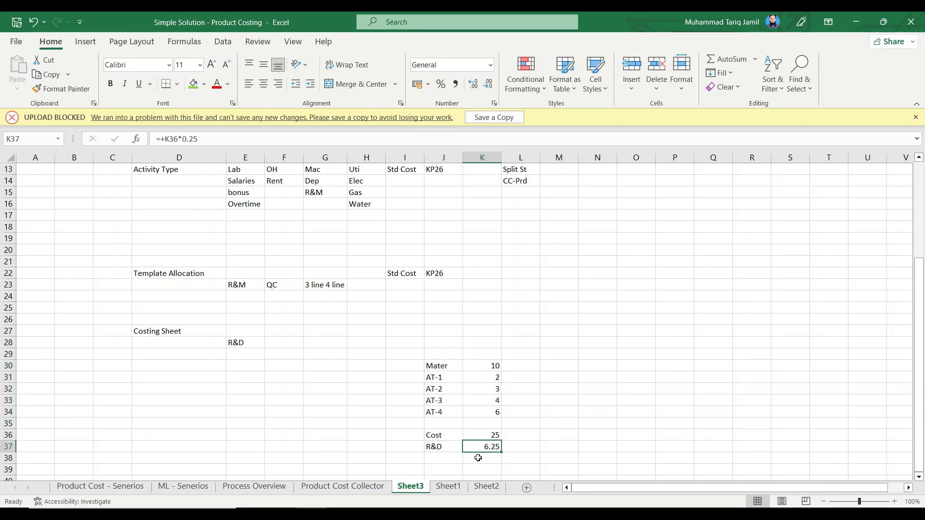
# Add the cost in K36 and the R&D amount in K37 with a formula in K39
pyautogui.click(497, 467)
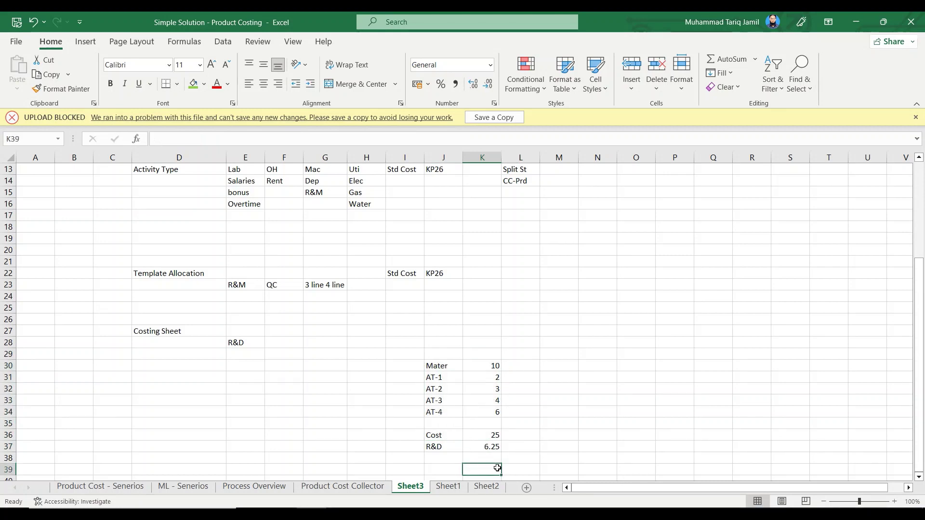
pyautogui.write('+')
pyautogui.press('Up')
pyautogui.press('Up')
pyautogui.press('Up')
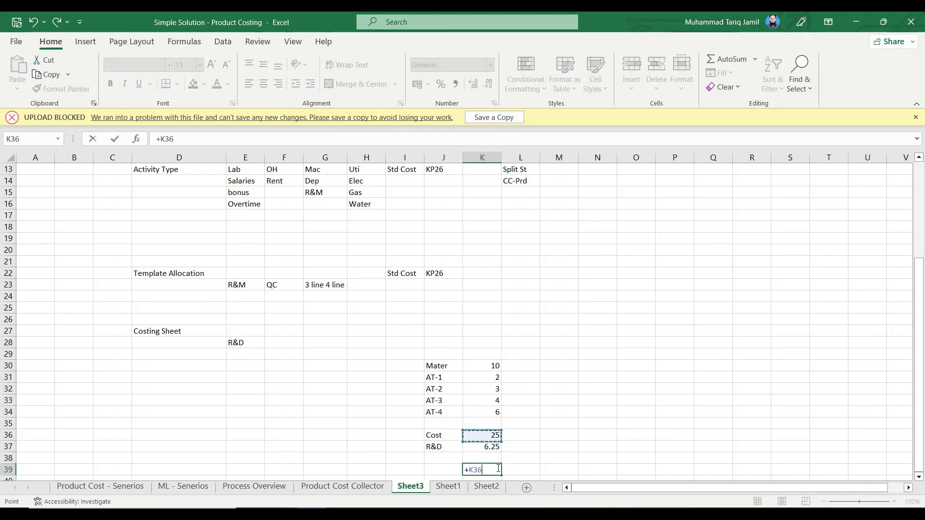
pyautogui.write('+')
pyautogui.press('Up')
pyautogui.press('Up')
pyautogui.press('Return')
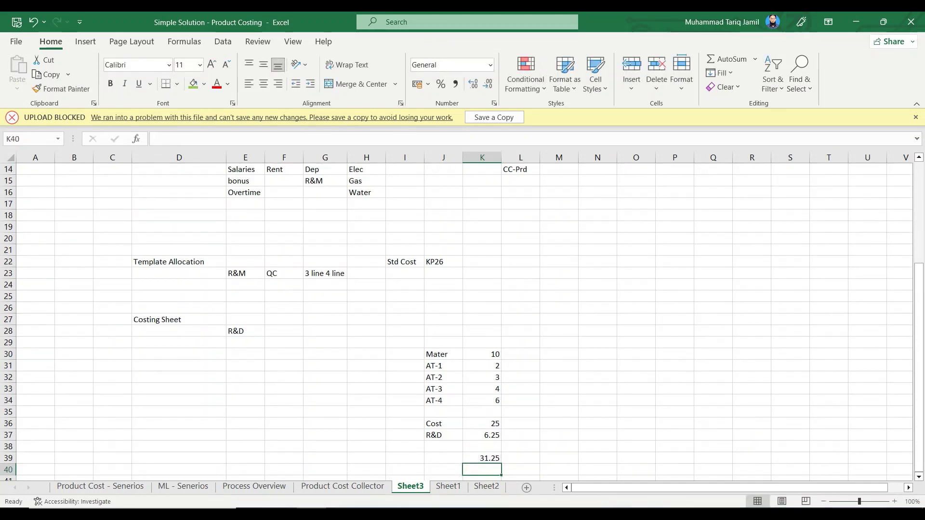
pyautogui.click(479, 456)
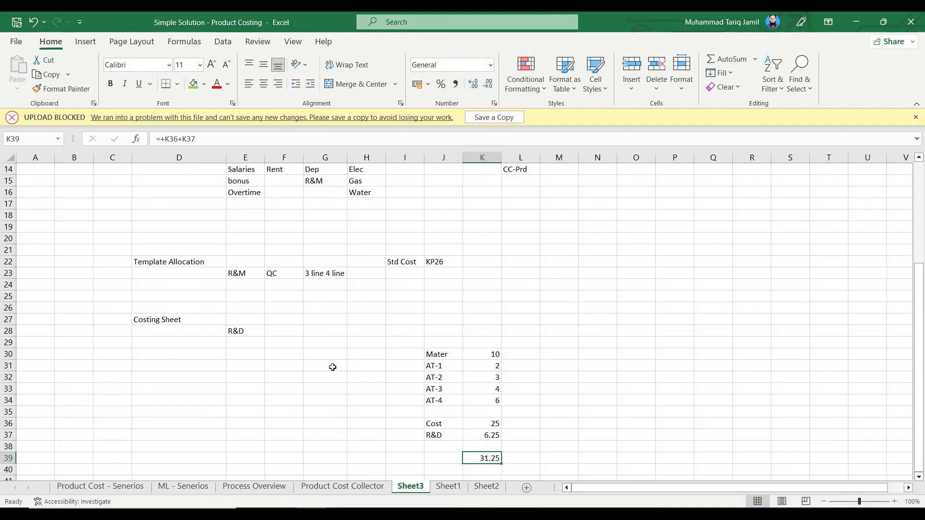
# Review the activity type, template allocation and costing sheet sections together with the R&D cost calculation
pyautogui.moveTo(486, 447); pyautogui.dragTo(366, 424)
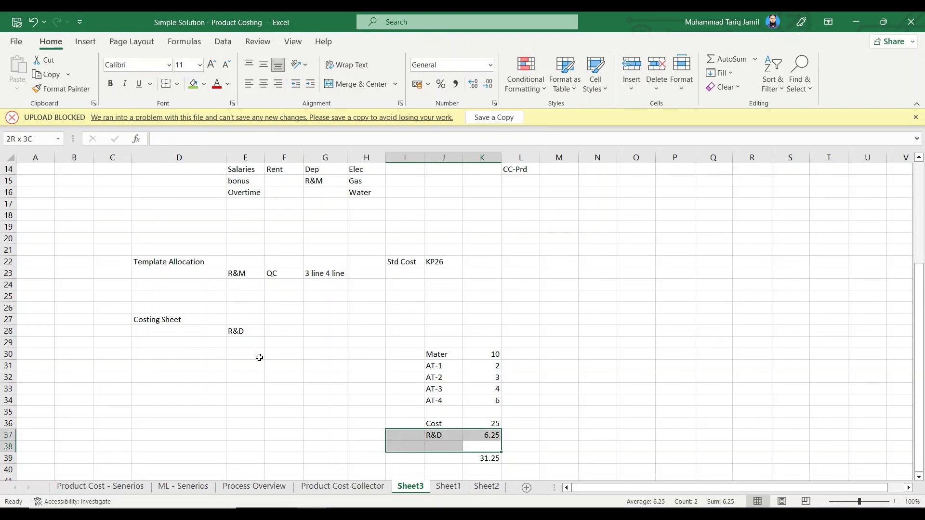
pyautogui.moveTo(189, 330); pyautogui.dragTo(385, 388)
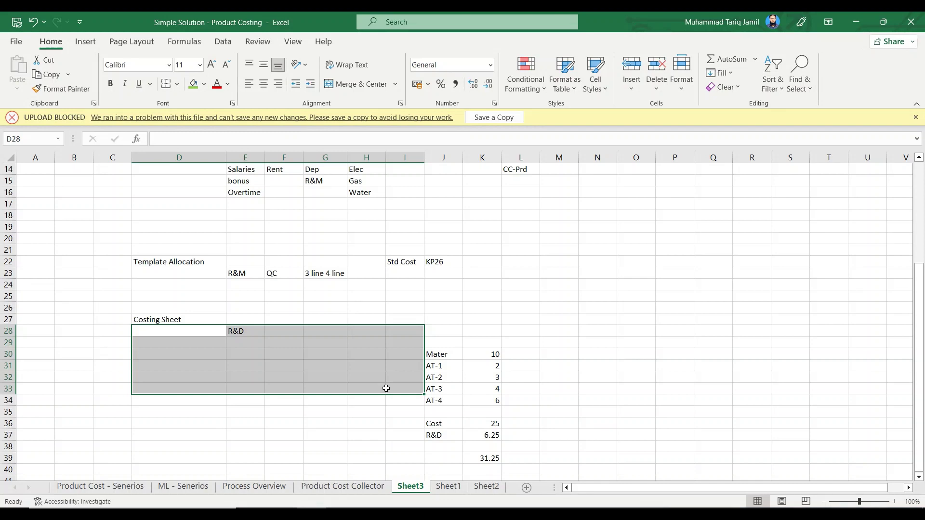
pyautogui.press('super')
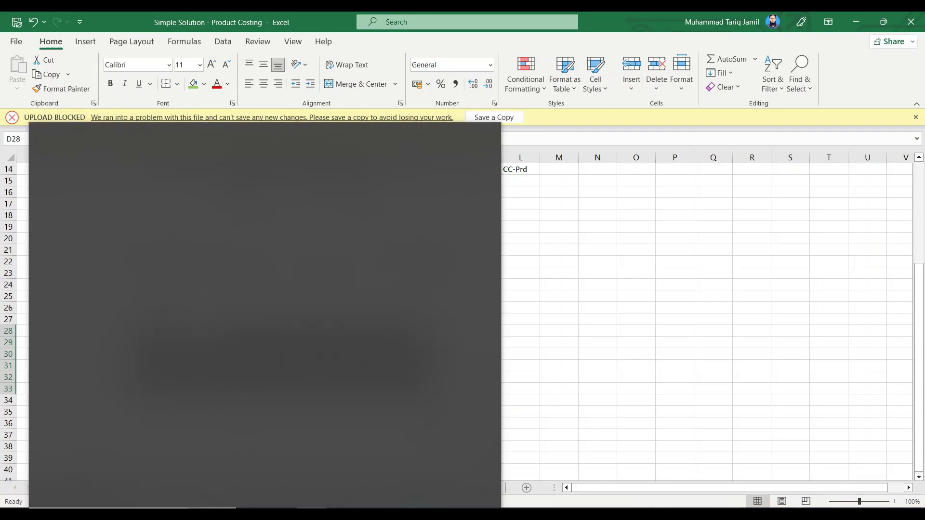
pyautogui.click(534, 233)
pyautogui.click(530, 237)
pyautogui.scroll(5, 59, 225)
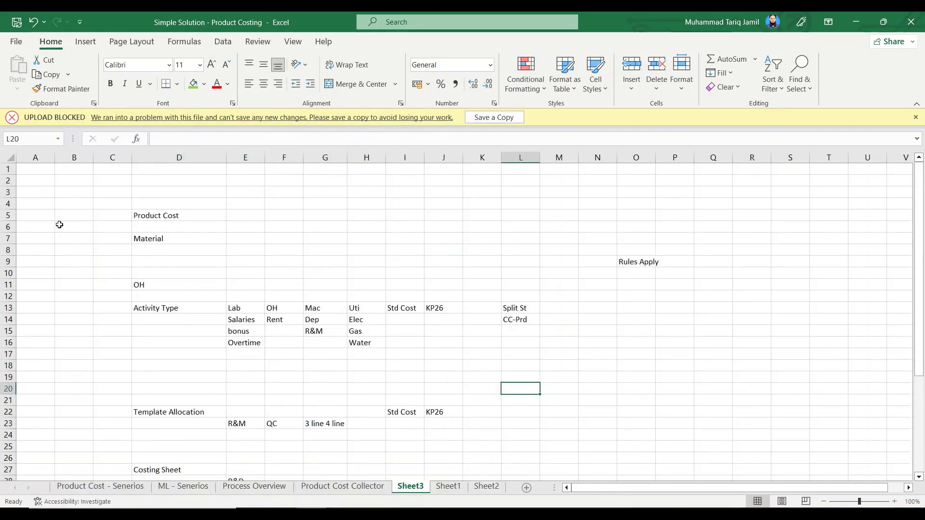
pyautogui.moveTo(138, 206); pyautogui.dragTo(542, 375)
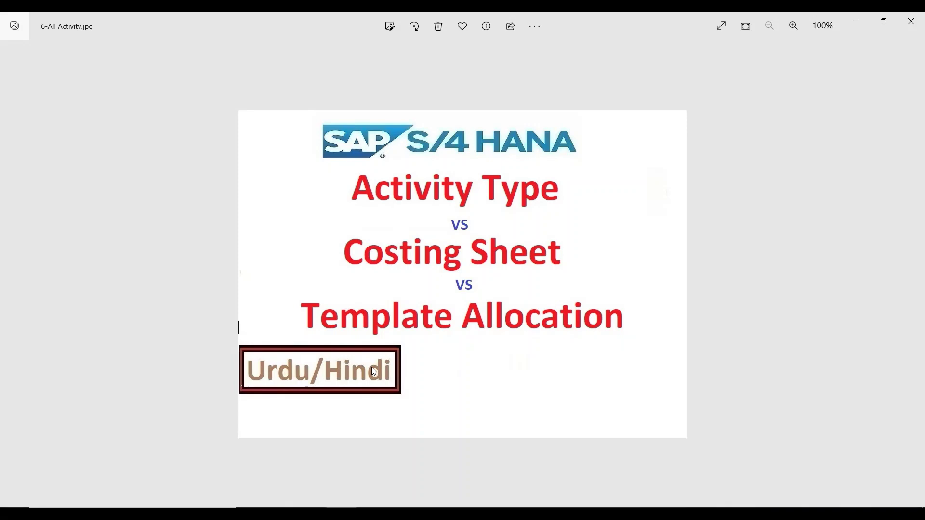
pyautogui.click(316, 514)
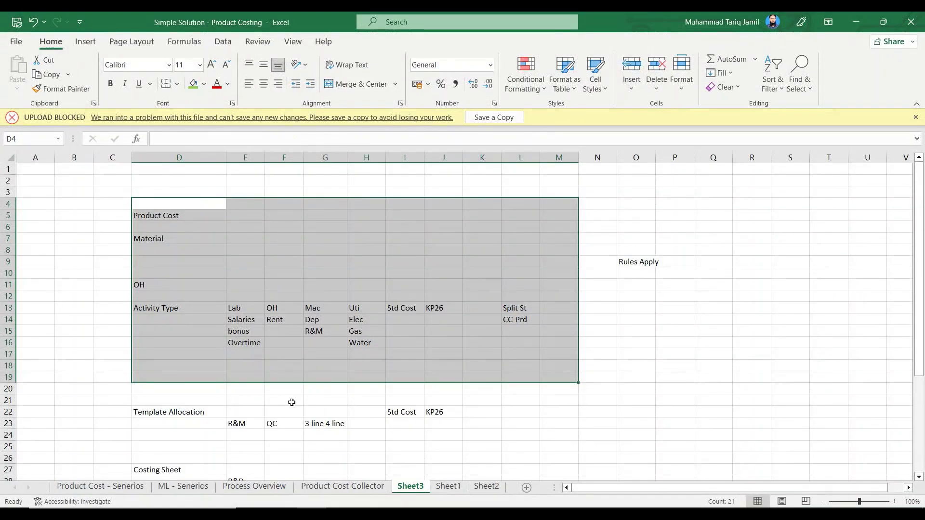
pyautogui.scroll(-5, 291, 403)
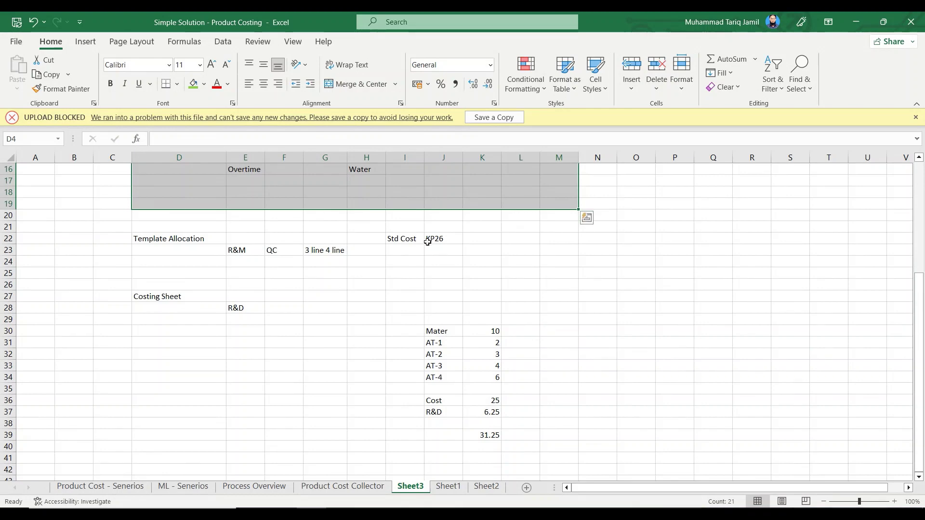
pyautogui.moveTo(221, 213); pyautogui.dragTo(587, 278)
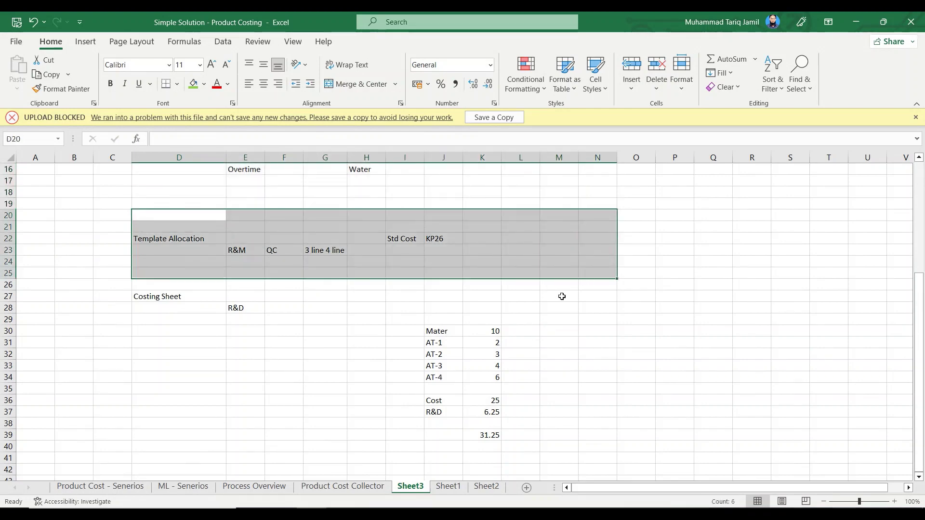
pyautogui.scroll(2, 562, 296)
pyautogui.moveTo(171, 193); pyautogui.dragTo(568, 285)
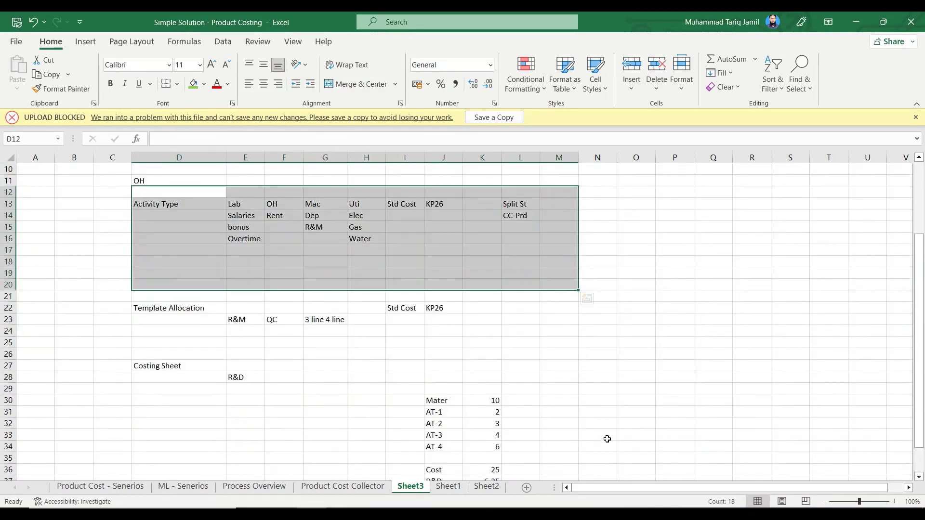
# Enter the column headings Base, % and Credit in N30:P30 beside the cost calculation
pyautogui.click(584, 400)
pyautogui.write('Base')
pyautogui.press('Tab')
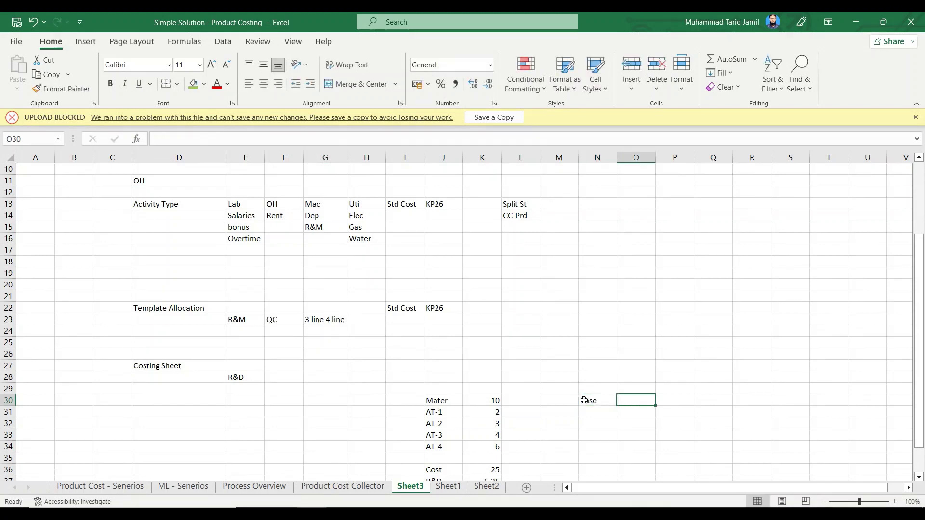
pyautogui.write('%')
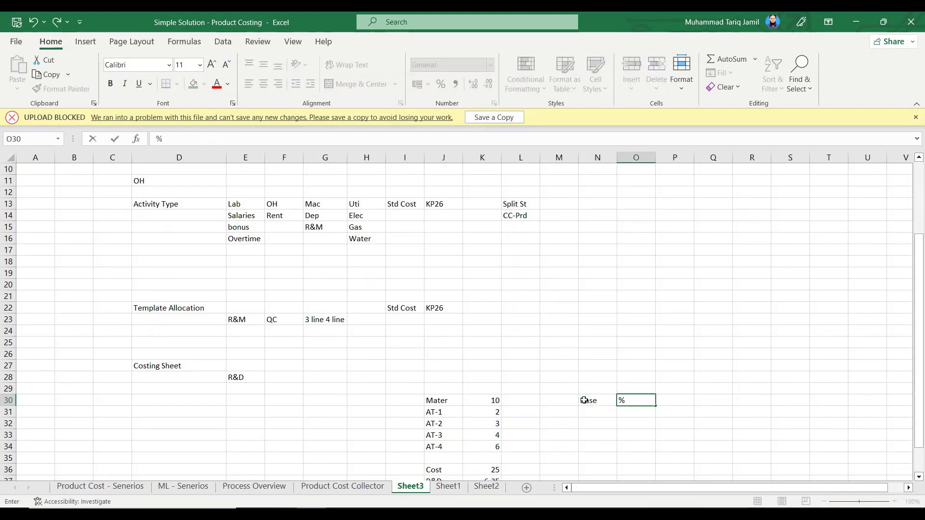
pyautogui.press('Tab')
pyautogui.write('Cre')
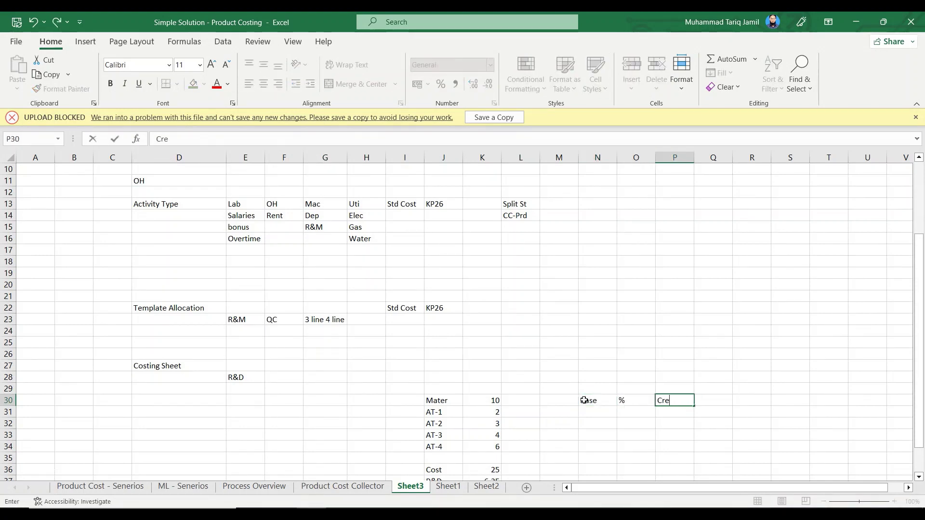
pyautogui.write('dit')
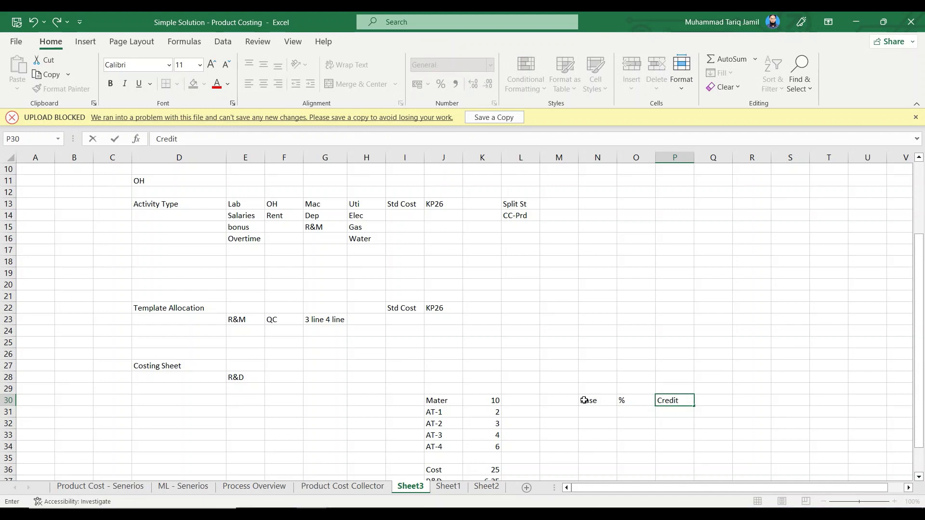
pyautogui.press('Return')
pyautogui.press('Return')
pyautogui.press('Up')
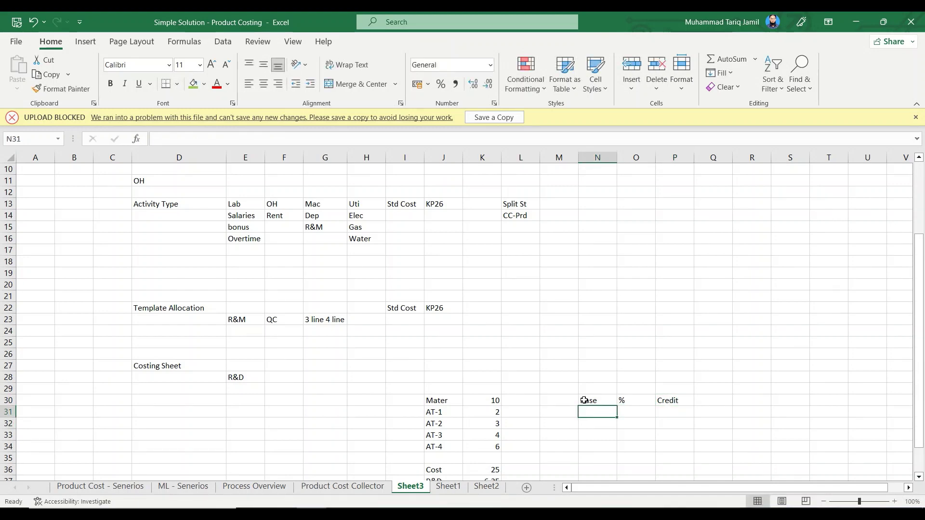
# Enter the label CC in N27 above the Base heading
pyautogui.moveTo(605, 413); pyautogui.dragTo(605, 461)
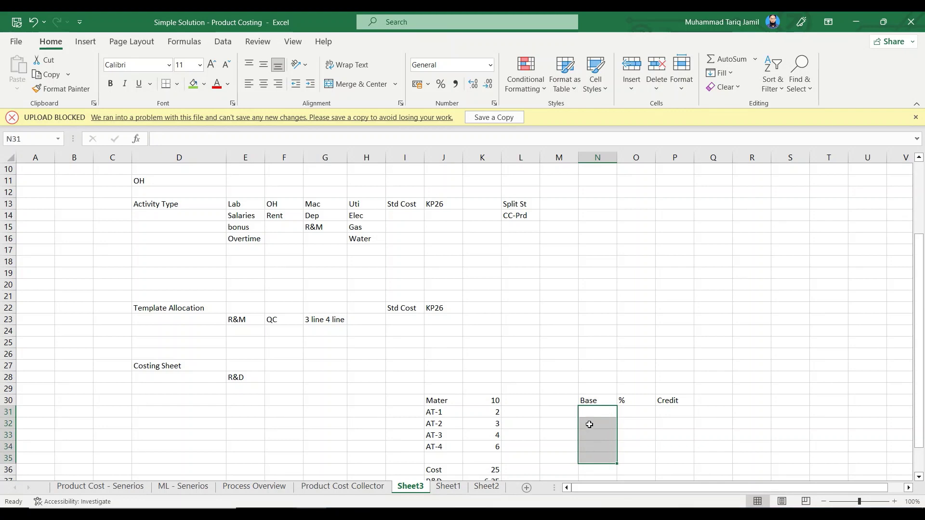
pyautogui.scroll(-1, 588, 423)
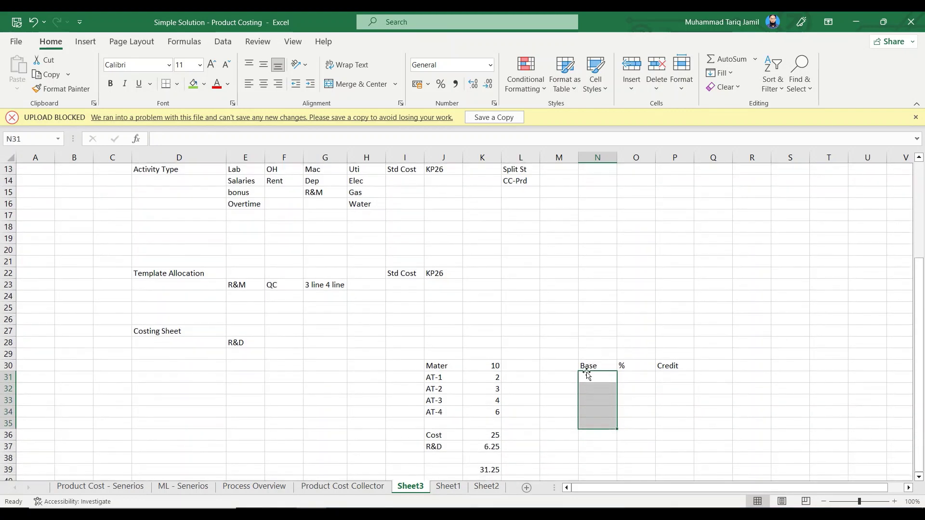
pyautogui.click(593, 446)
pyautogui.click(588, 326)
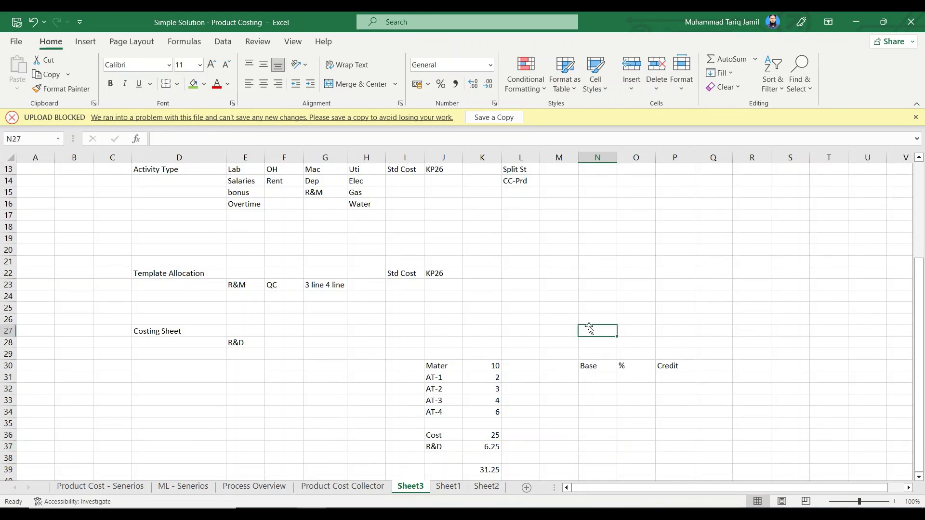
pyautogui.write('CC')
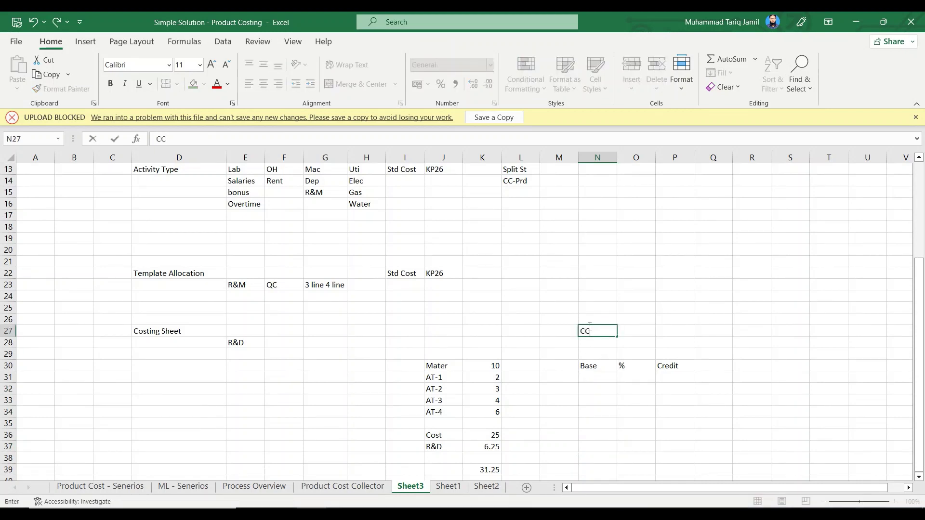
pyautogui.click(607, 370)
# Enter CE-1 in N31 under Base and fill the series down to CE-5 in N35
pyautogui.moveTo(603, 377); pyautogui.dragTo(602, 436)
pyautogui.write('C')
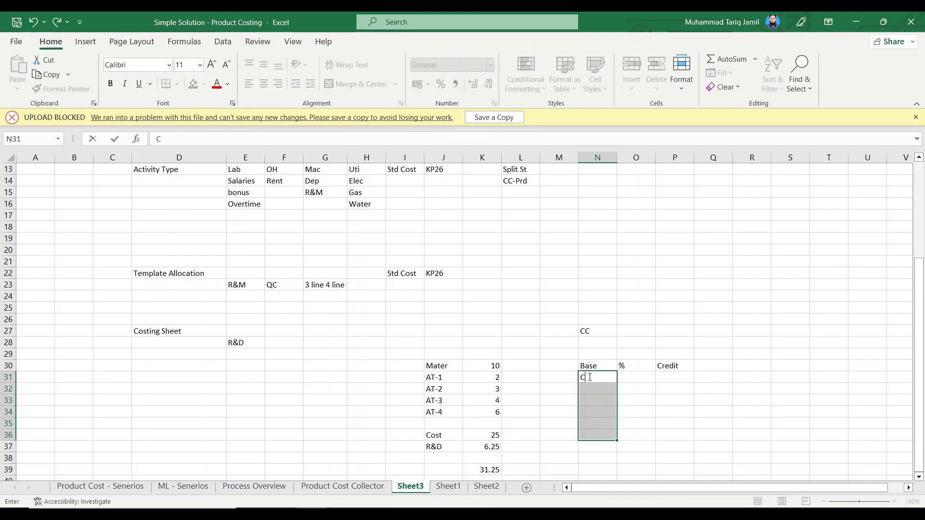
pyautogui.write('E-2')
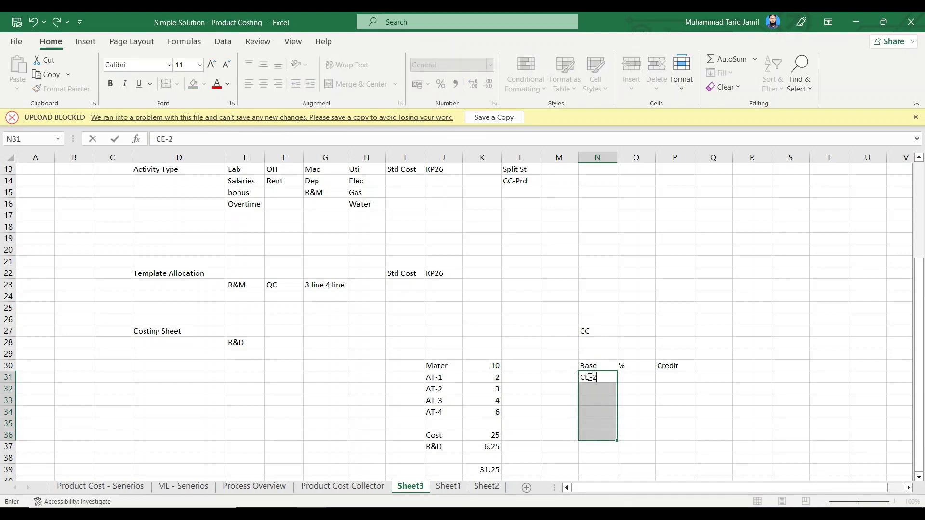
pyautogui.press('BackSpace')
pyautogui.write('1')
pyautogui.press('Return')
pyautogui.click(608, 378)
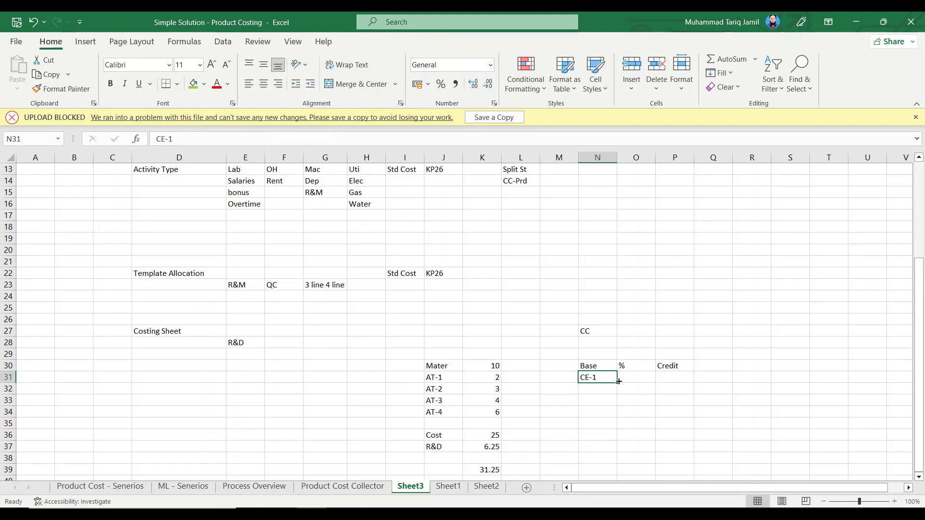
pyautogui.moveTo(619, 381); pyautogui.dragTo(618, 431)
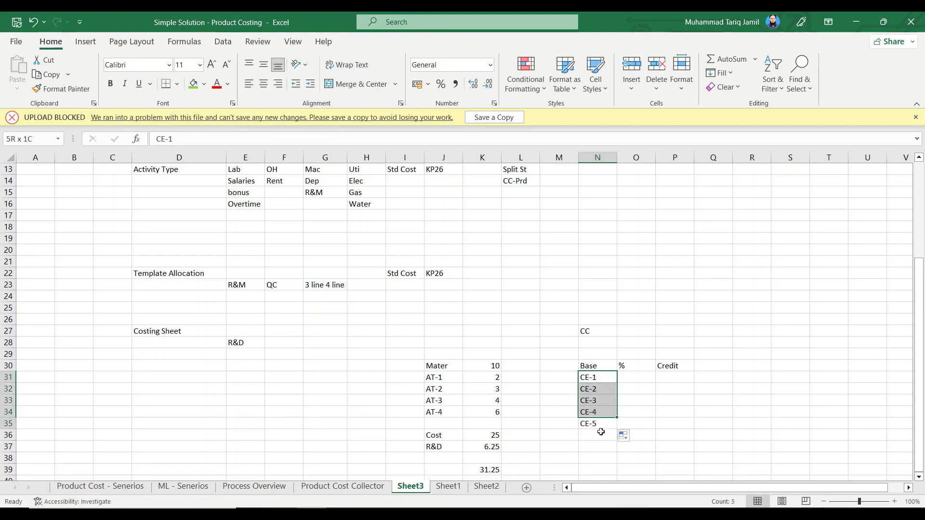
pyautogui.click(622, 435)
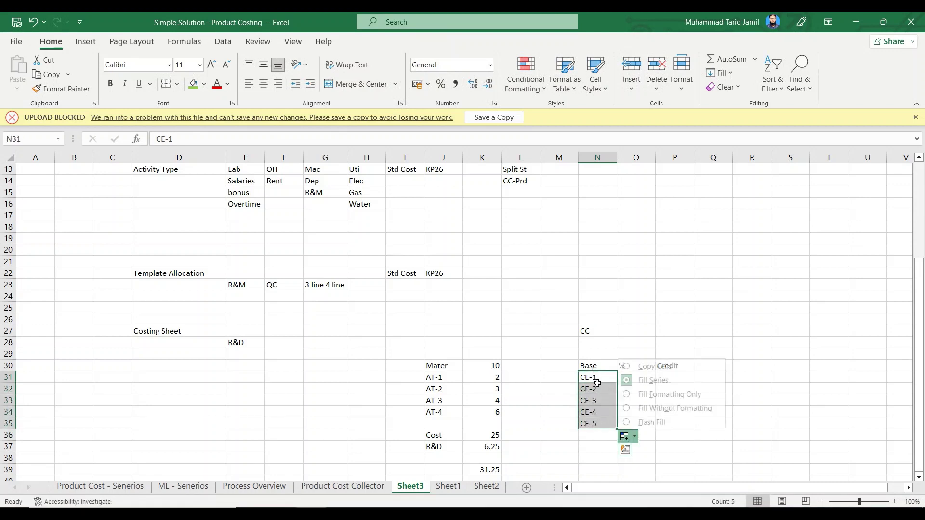
pyautogui.click(600, 446)
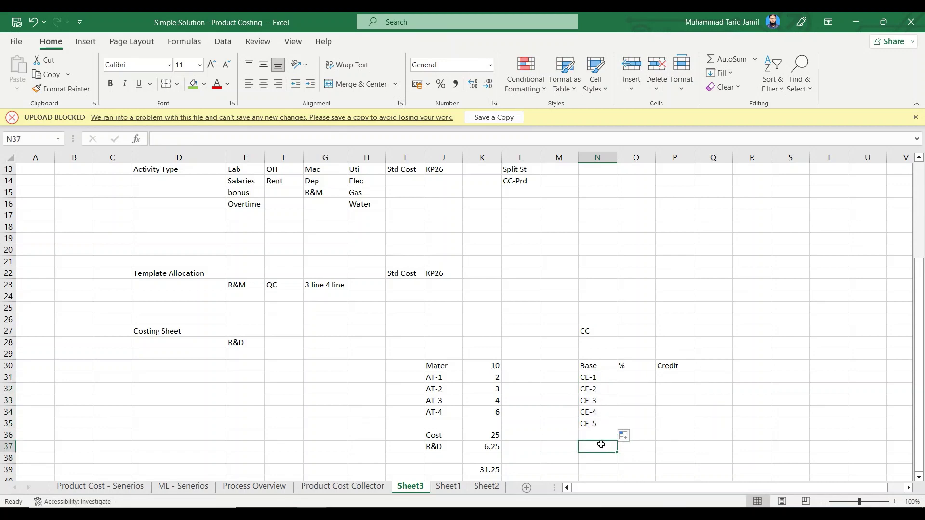
pyautogui.click(620, 388)
pyautogui.write('50')
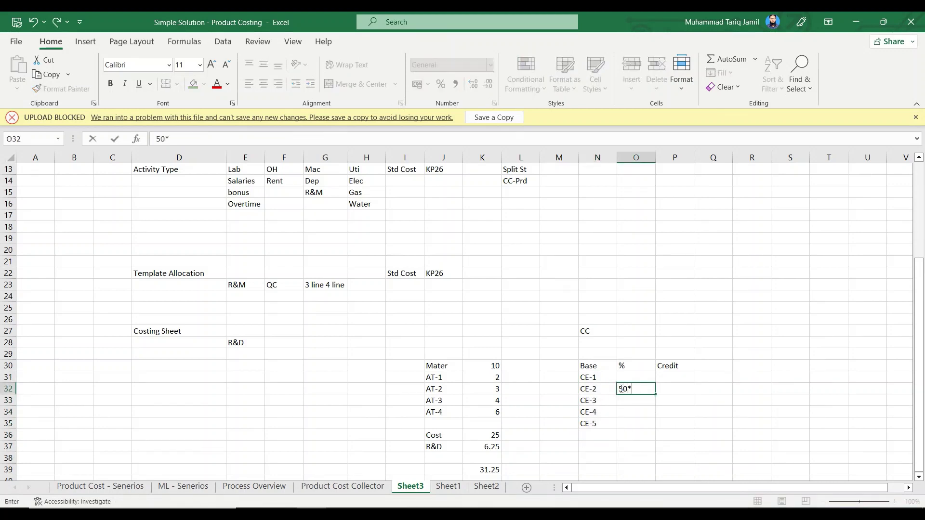
pyautogui.write('*')
pyautogui.press('Escape')
# Insert two blank columns between the Base and % columns
pyautogui.click(646, 157)
pyautogui.hotkey('ctrl', 'shift', '+')
pyautogui.hotkey('ctrl', 'shift', '+')
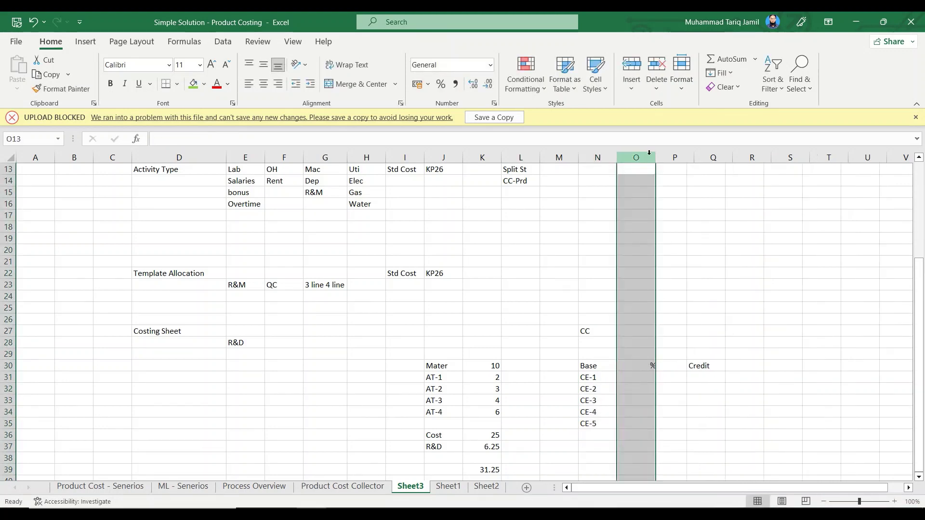
# Enter the amounts 200, 300, 500, 451 and 87 in O31:O35 for CE-1 to CE-5
pyautogui.click(649, 377)
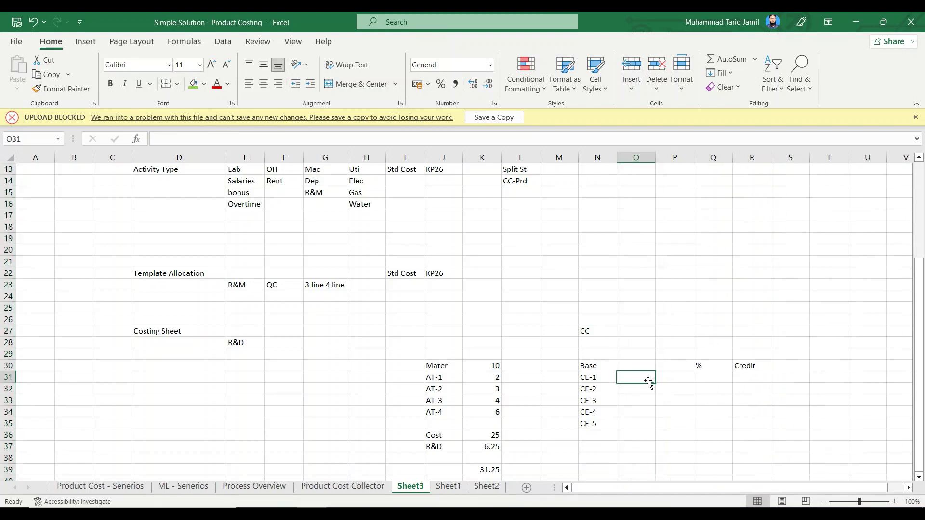
pyautogui.write('200')
pyautogui.press('Return')
pyautogui.write('300')
pyautogui.press('Return')
pyautogui.write('500')
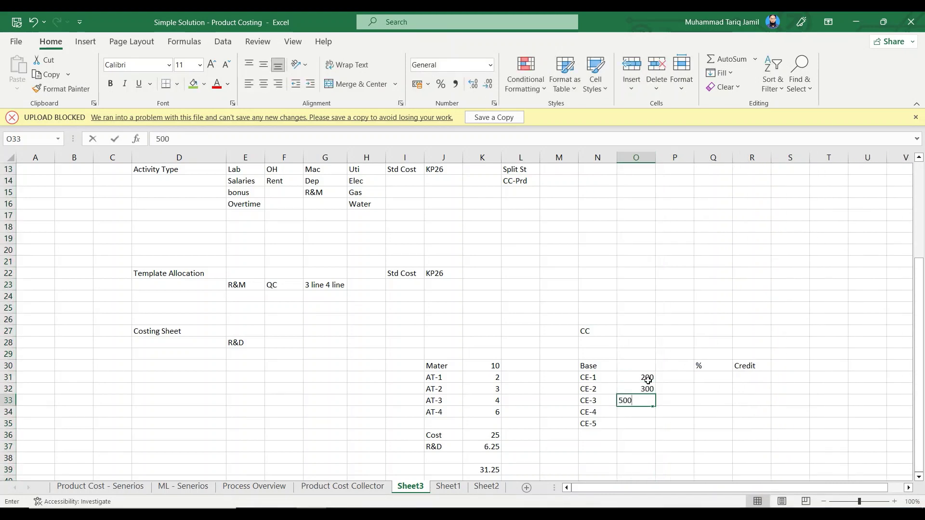
pyautogui.press('Return')
pyautogui.write('451')
pyautogui.press('Return')
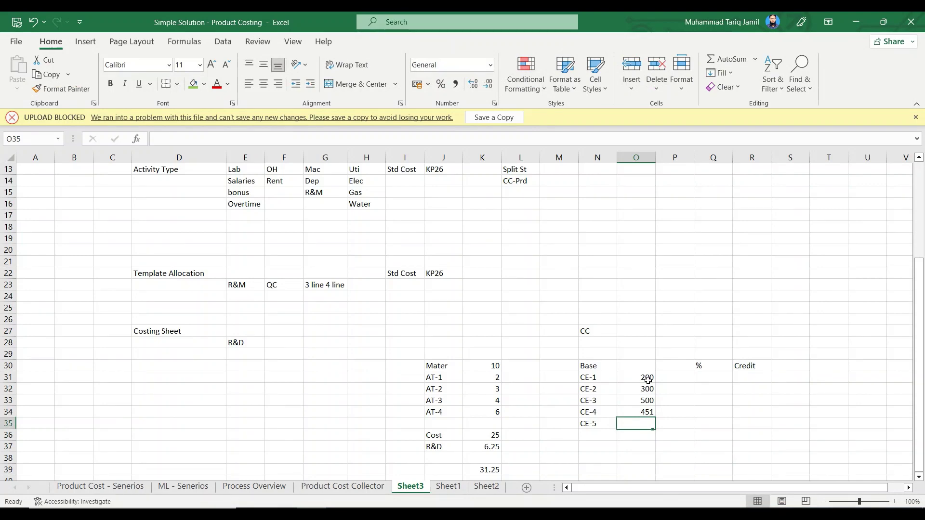
pyautogui.write('87')
pyautogui.press('Return')
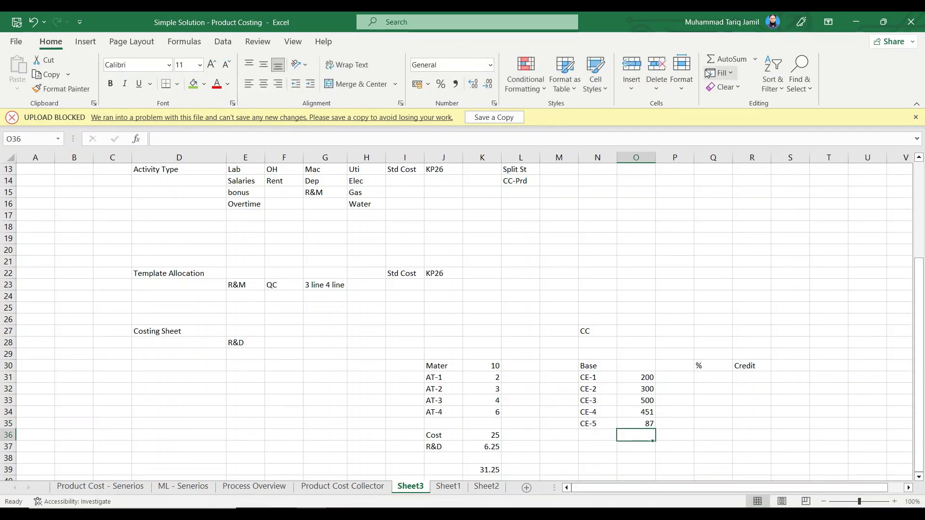
# Total the CE amounts in O36 with a SUM of O31:O35 and check the formula
pyautogui.click(721, 65)
pyautogui.press('Return')
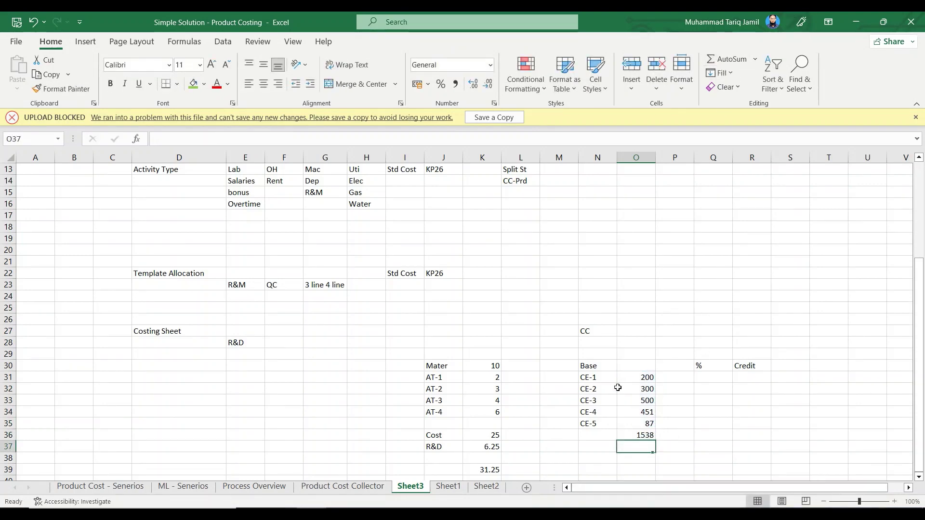
pyautogui.moveTo(589, 378); pyautogui.dragTo(630, 424)
pyautogui.click(640, 438)
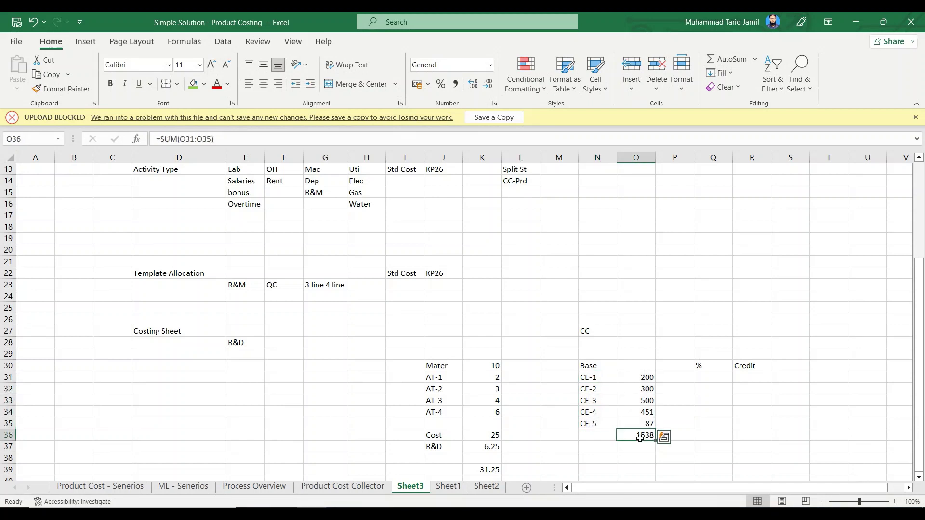
# Enter 25 in Q32 under the % heading and apply the percentage format to the cell
pyautogui.click(704, 388)
pyautogui.write('25')
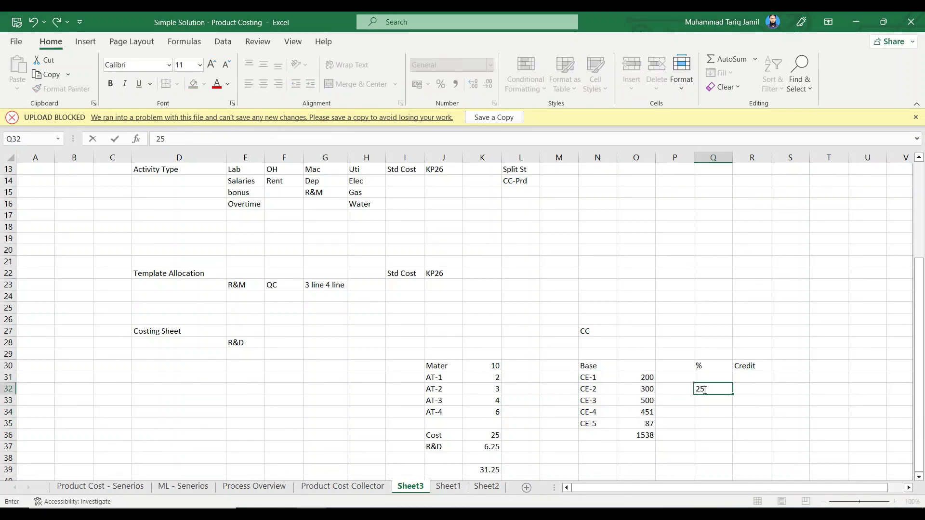
pyautogui.press('Return')
pyautogui.click(703, 389)
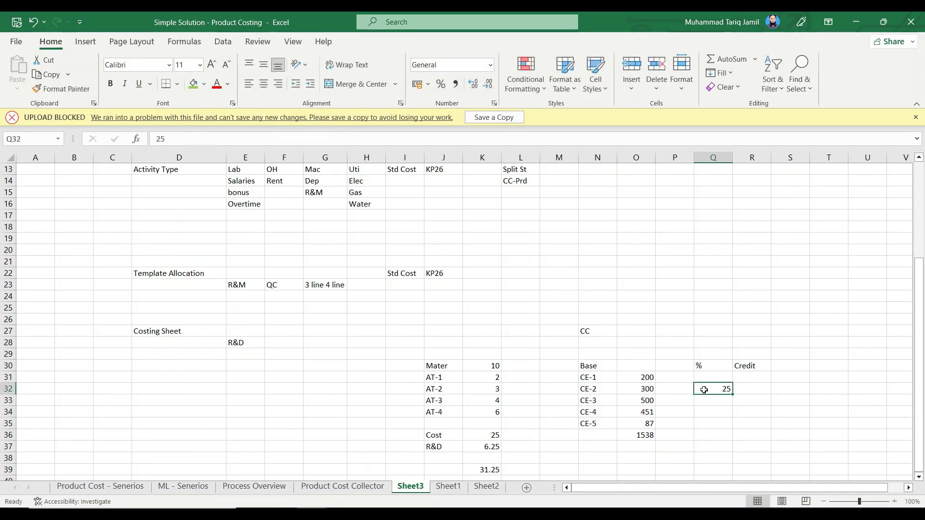
pyautogui.write('2')
pyautogui.hotkey('ctrl', 'Return')
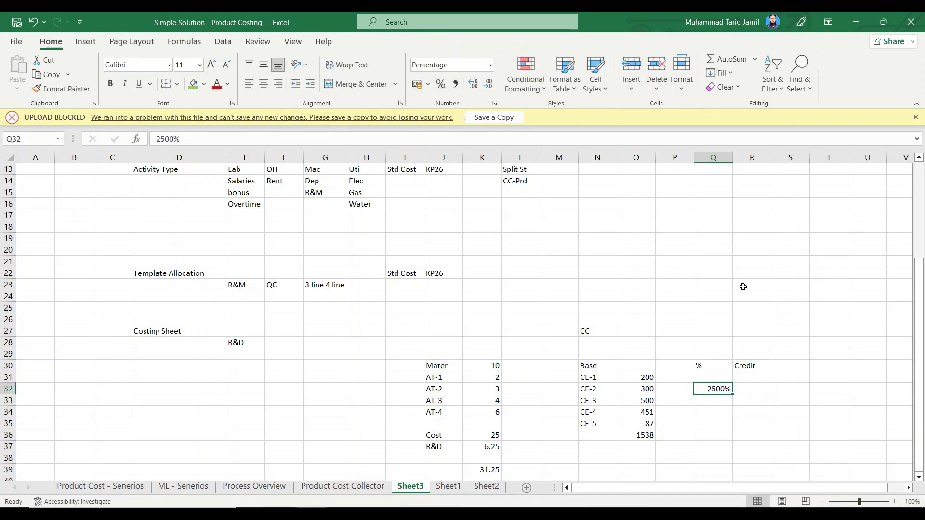
# Set the percentage in Q32 to 25% and multiply the CE total by it in Q36 with the formula O36*Q32
pyautogui.write('25')
pyautogui.press('Return')
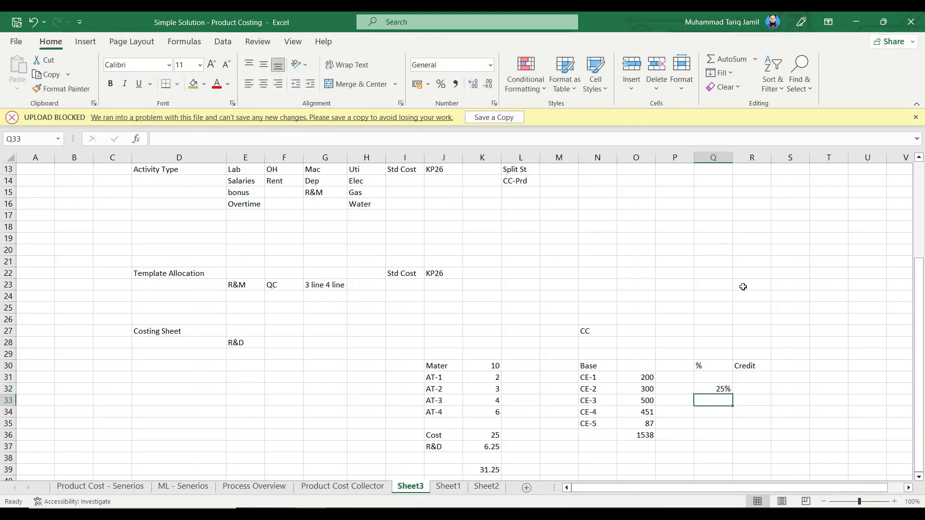
pyautogui.click(634, 457)
pyautogui.press('Right')
pyautogui.press('Right')
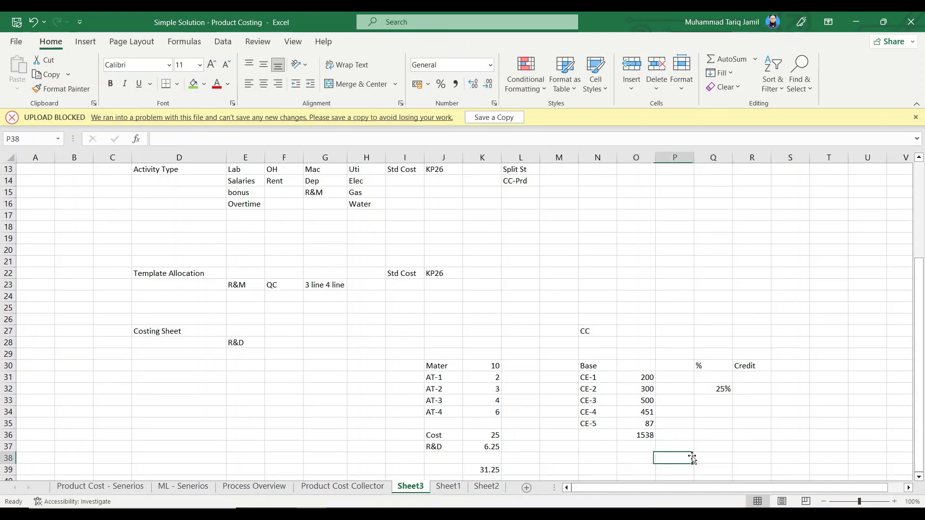
pyautogui.press('Up')
pyautogui.press('Up')
pyautogui.write('+')
pyautogui.press('Left')
pyautogui.press('Left')
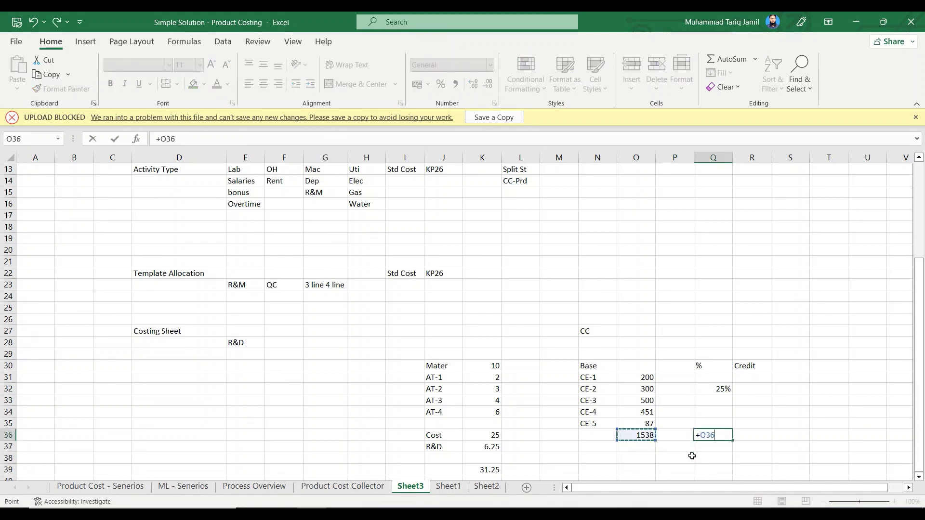
pyautogui.write('*')
pyautogui.press('Up')
pyautogui.press('Up')
pyautogui.press('Up')
pyautogui.press('Up')
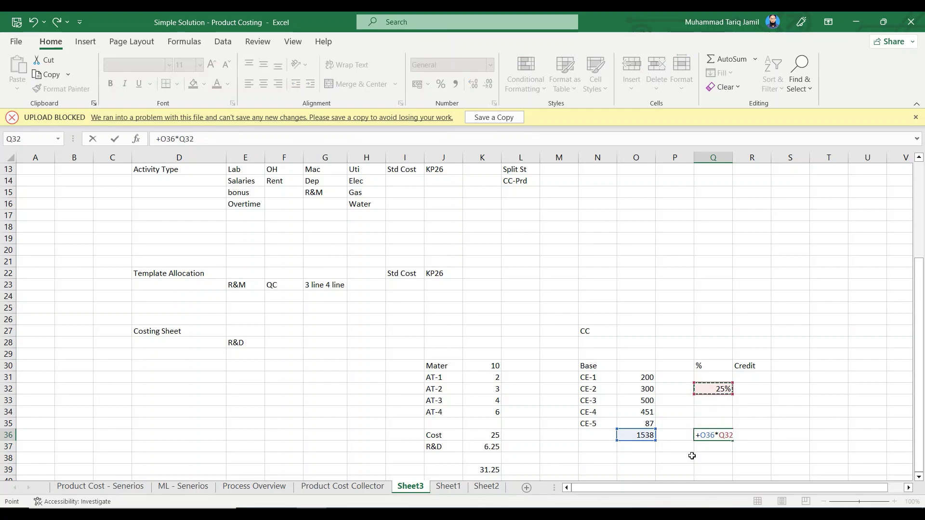
pyautogui.press('Return')
pyautogui.press('Up')
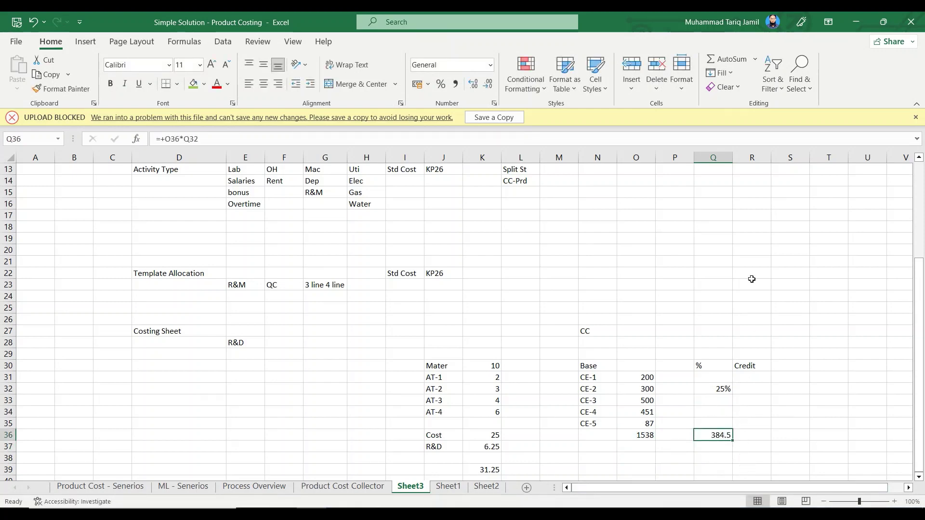
# Insert one blank column between the % and Credit columns
pyautogui.click(752, 158)
pyautogui.hotkey('ctrl', 'shift', '+')
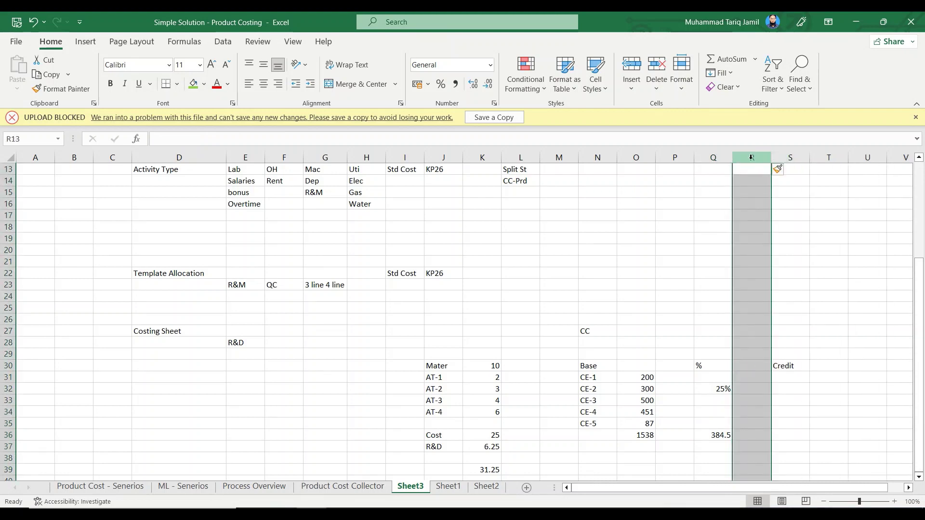
pyautogui.click(229, 355)
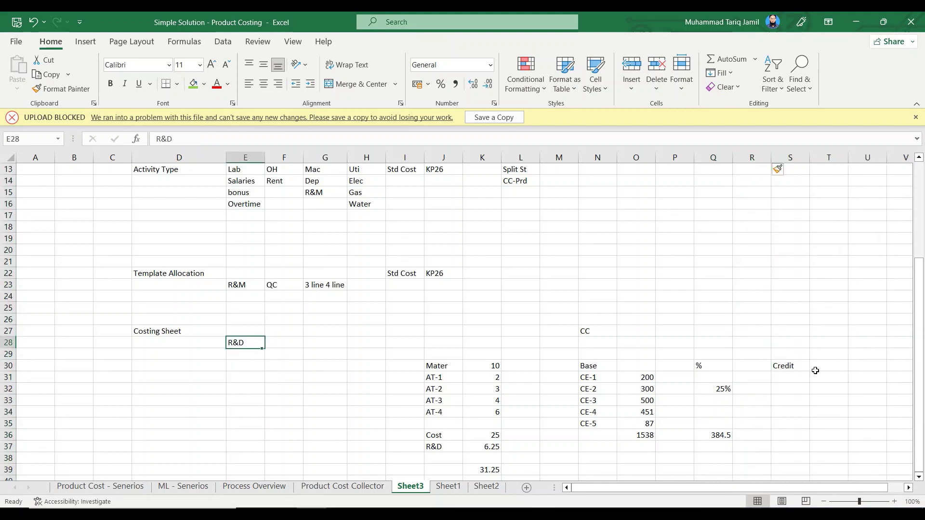
pyautogui.click(791, 403)
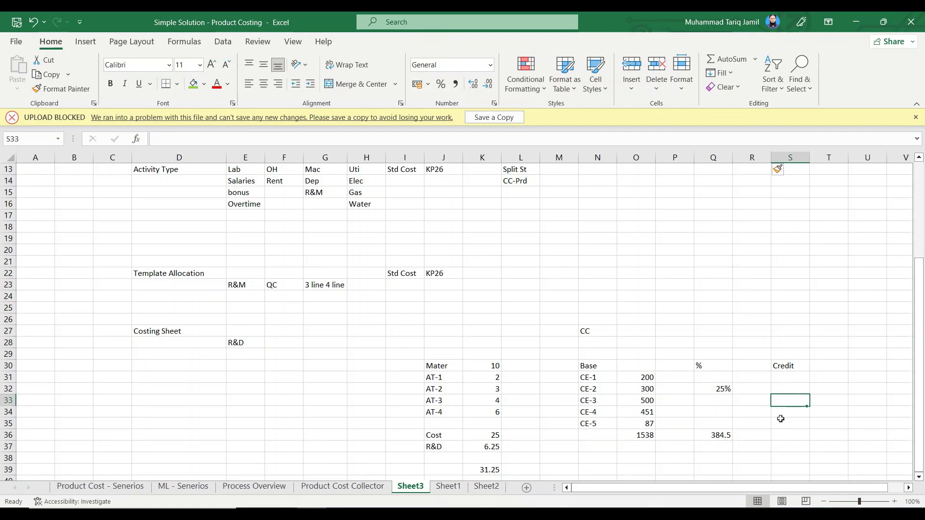
pyautogui.moveTo(434, 366); pyautogui.dragTo(478, 460)
pyautogui.moveTo(586, 365); pyautogui.dragTo(643, 433)
pyautogui.click(752, 388)
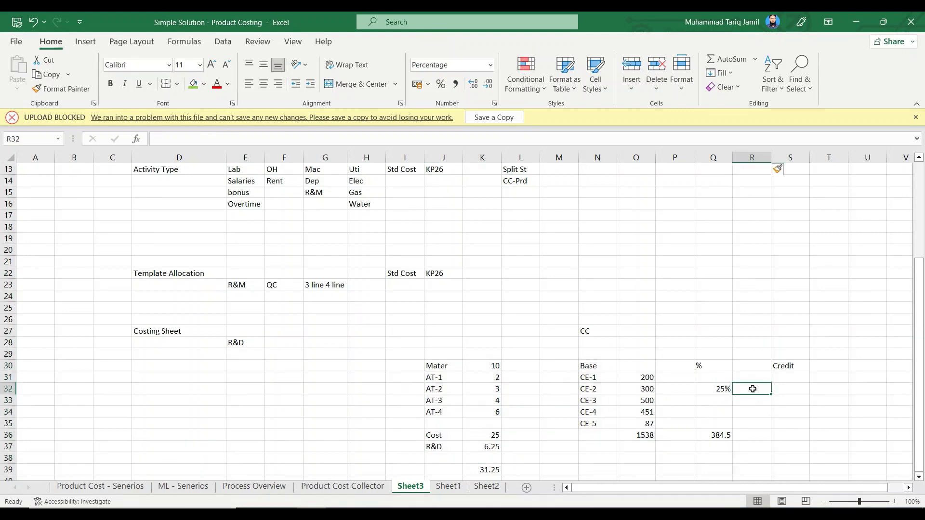
pyautogui.click(794, 377)
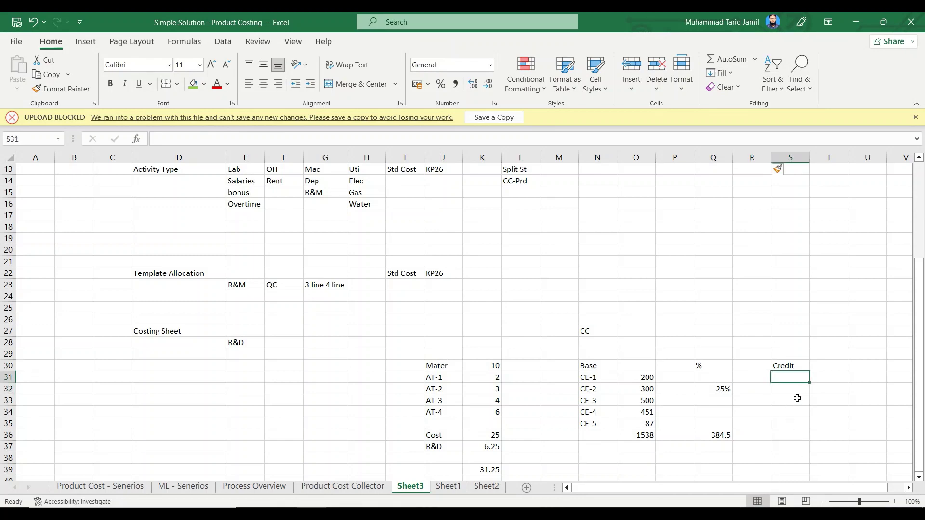
pyautogui.click(792, 389)
pyautogui.click(762, 389)
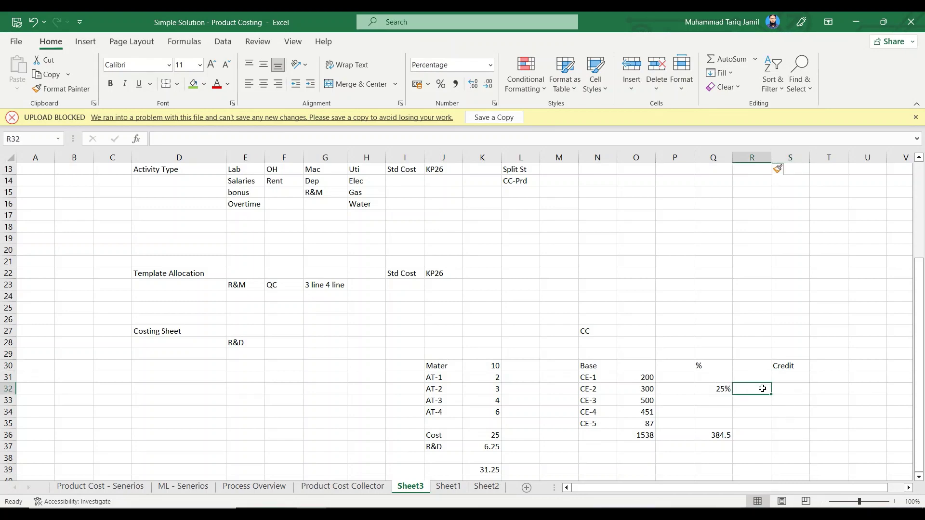
pyautogui.write('94')
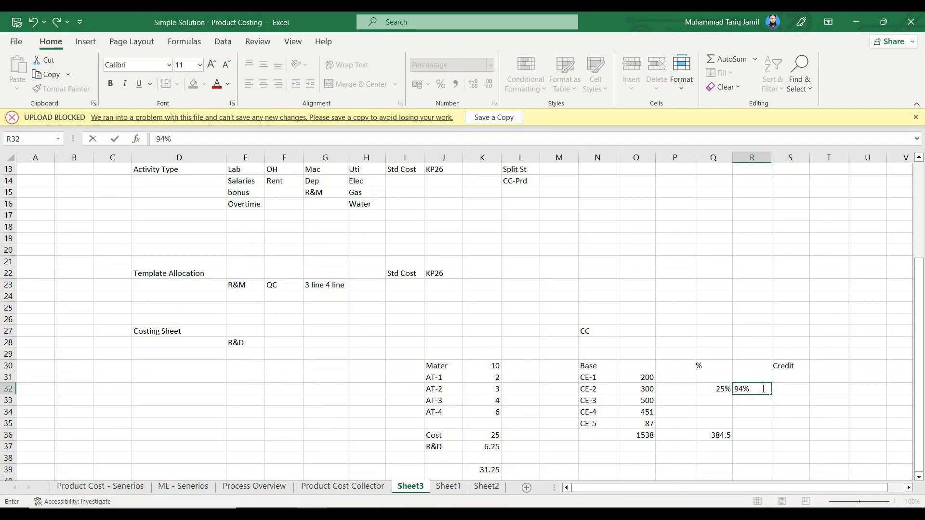
pyautogui.press('Escape')
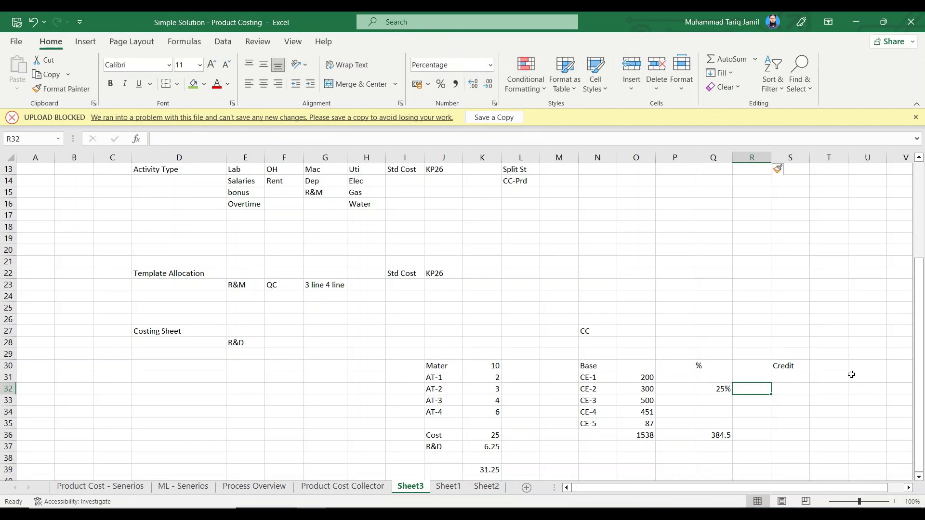
# Enter CE-9 in T32 and R&D in U32 beside the Credit column
pyautogui.click(843, 393)
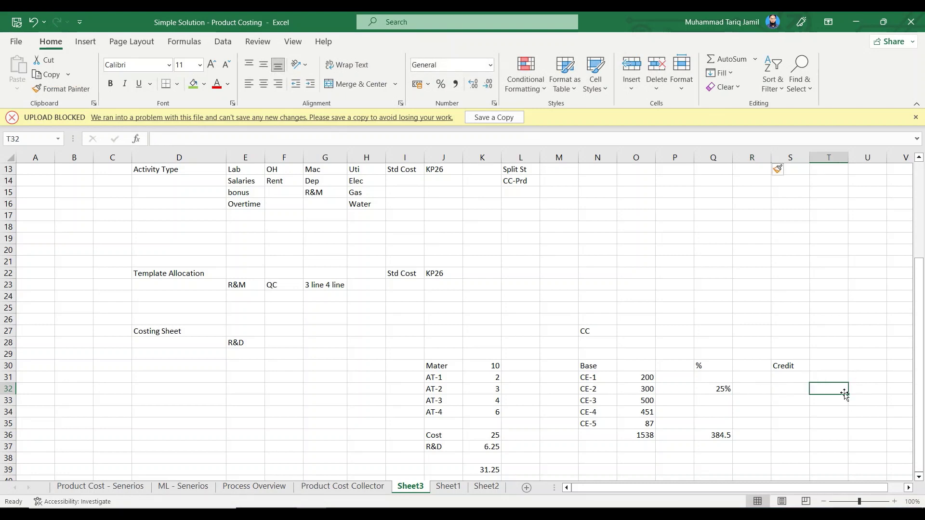
pyautogui.write('CE-9')
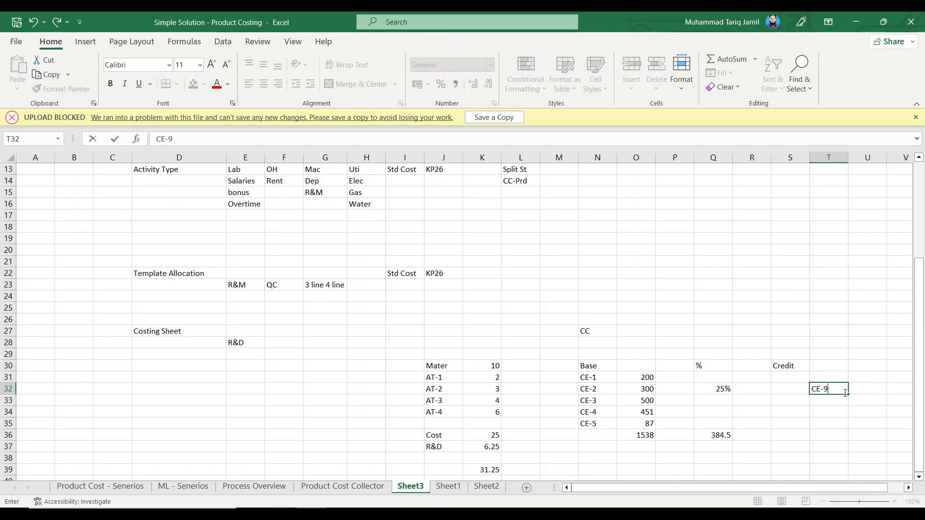
pyautogui.press('Tab')
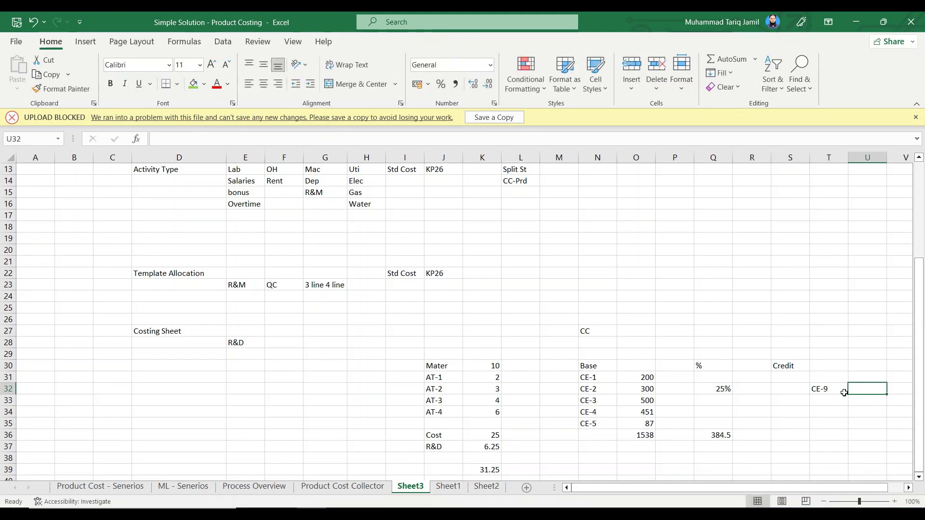
pyautogui.write('R&')
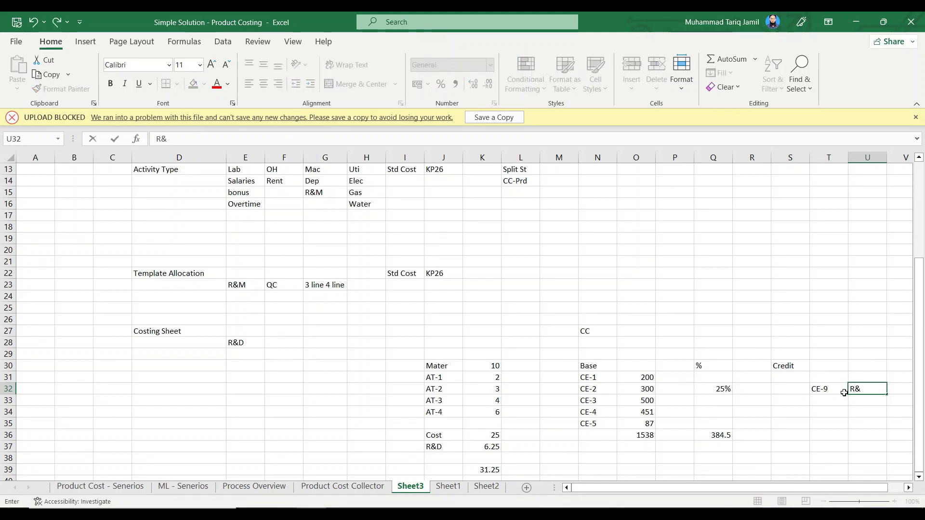
pyautogui.write('D')
pyautogui.press('Return')
# Link S32 under the Credit heading to the calculated amount in Q36 and check the formula
pyautogui.click(720, 434)
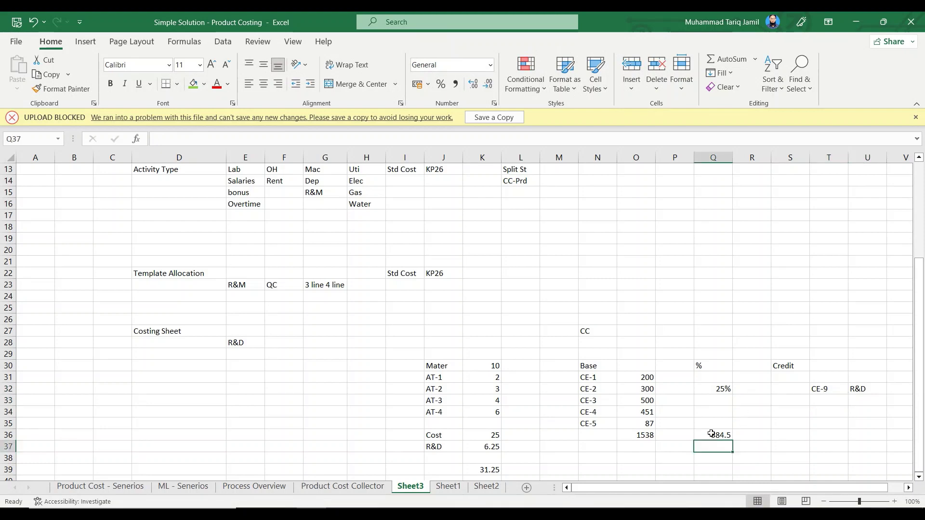
pyautogui.click(805, 385)
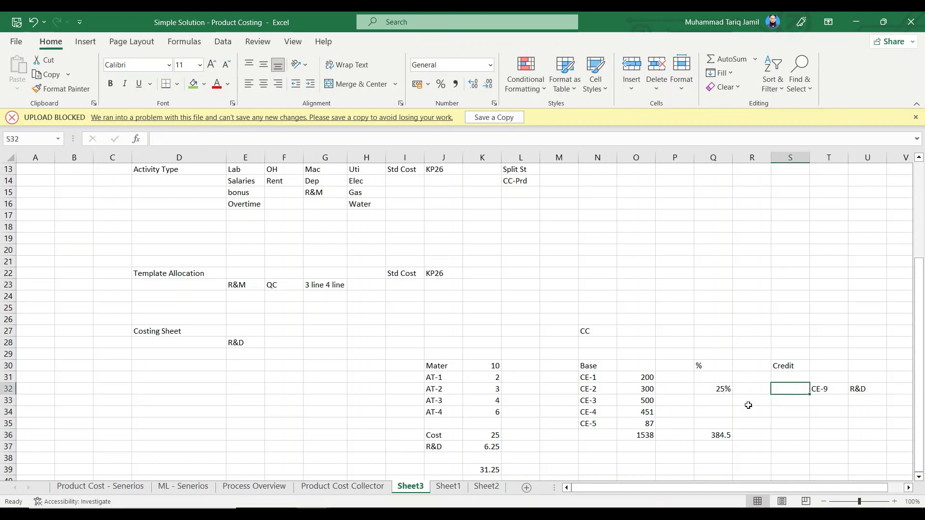
pyautogui.write('=')
pyautogui.click(718, 436)
pyautogui.press('Return')
pyautogui.moveTo(800, 388); pyautogui.dragTo(855, 388)
pyautogui.click(802, 393)
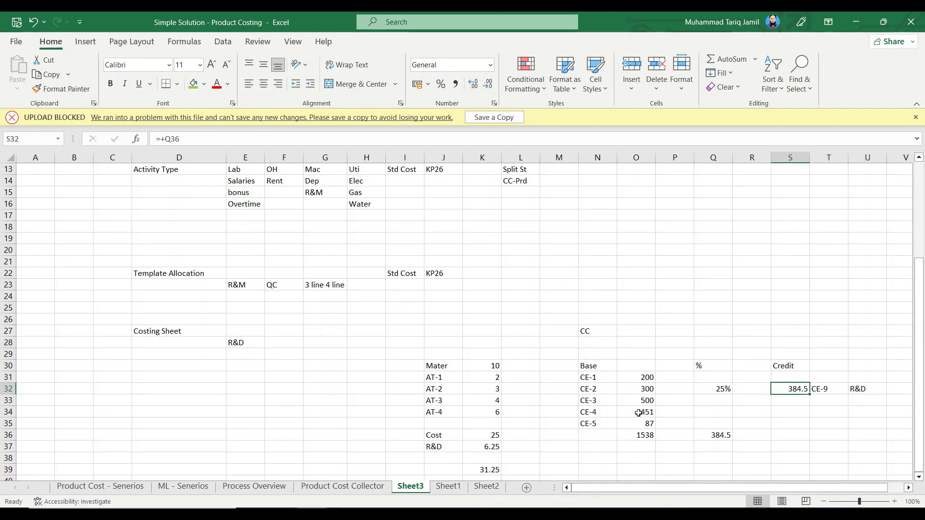
# Apply a thick outside border around the cost center example in M25:U39
pyautogui.moveTo(577, 311); pyautogui.dragTo(884, 473)
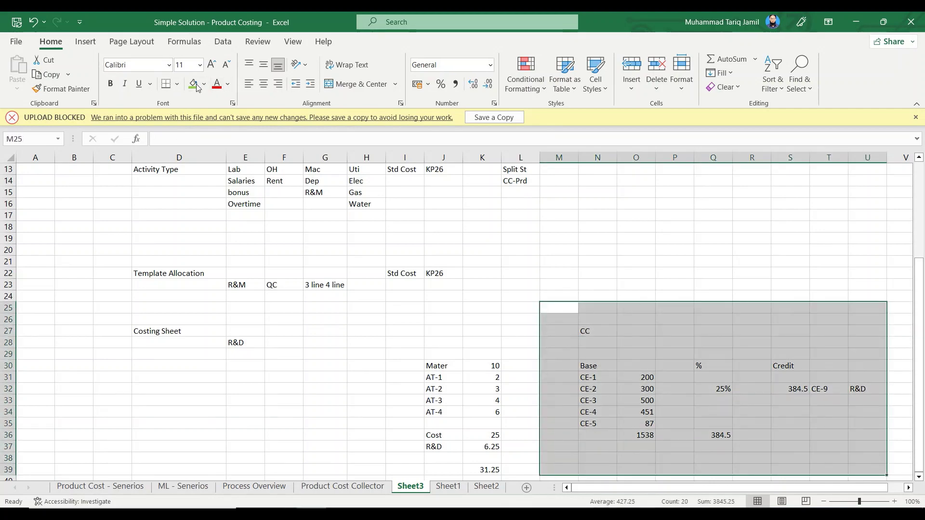
pyautogui.click(177, 84)
pyautogui.click(217, 240)
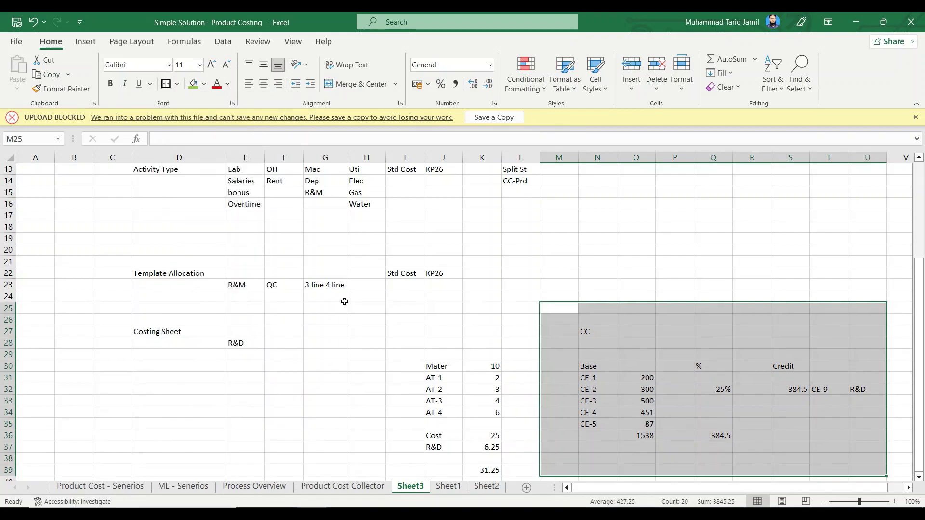
pyautogui.click(329, 318)
# Switch to the photo viewer showing the image 6-All Activity.jpg
pyautogui.hotkey('alt', 'Tab')
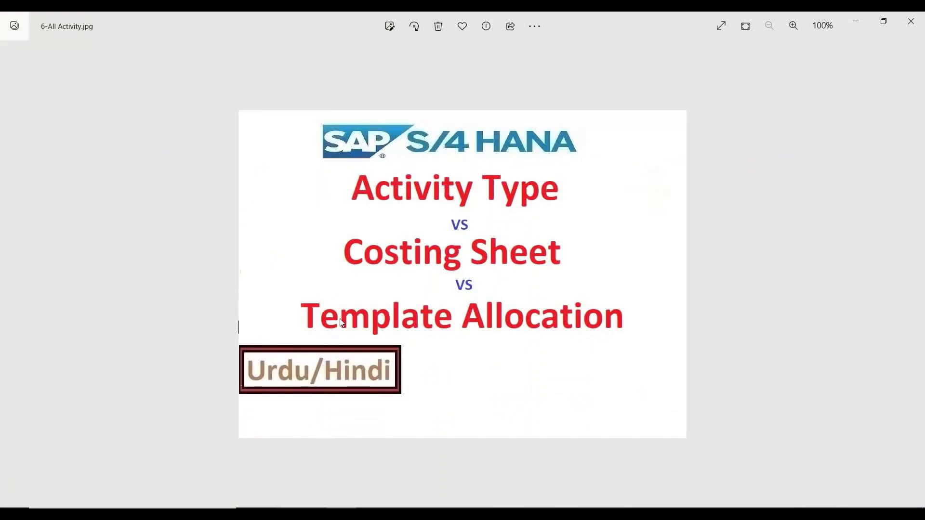